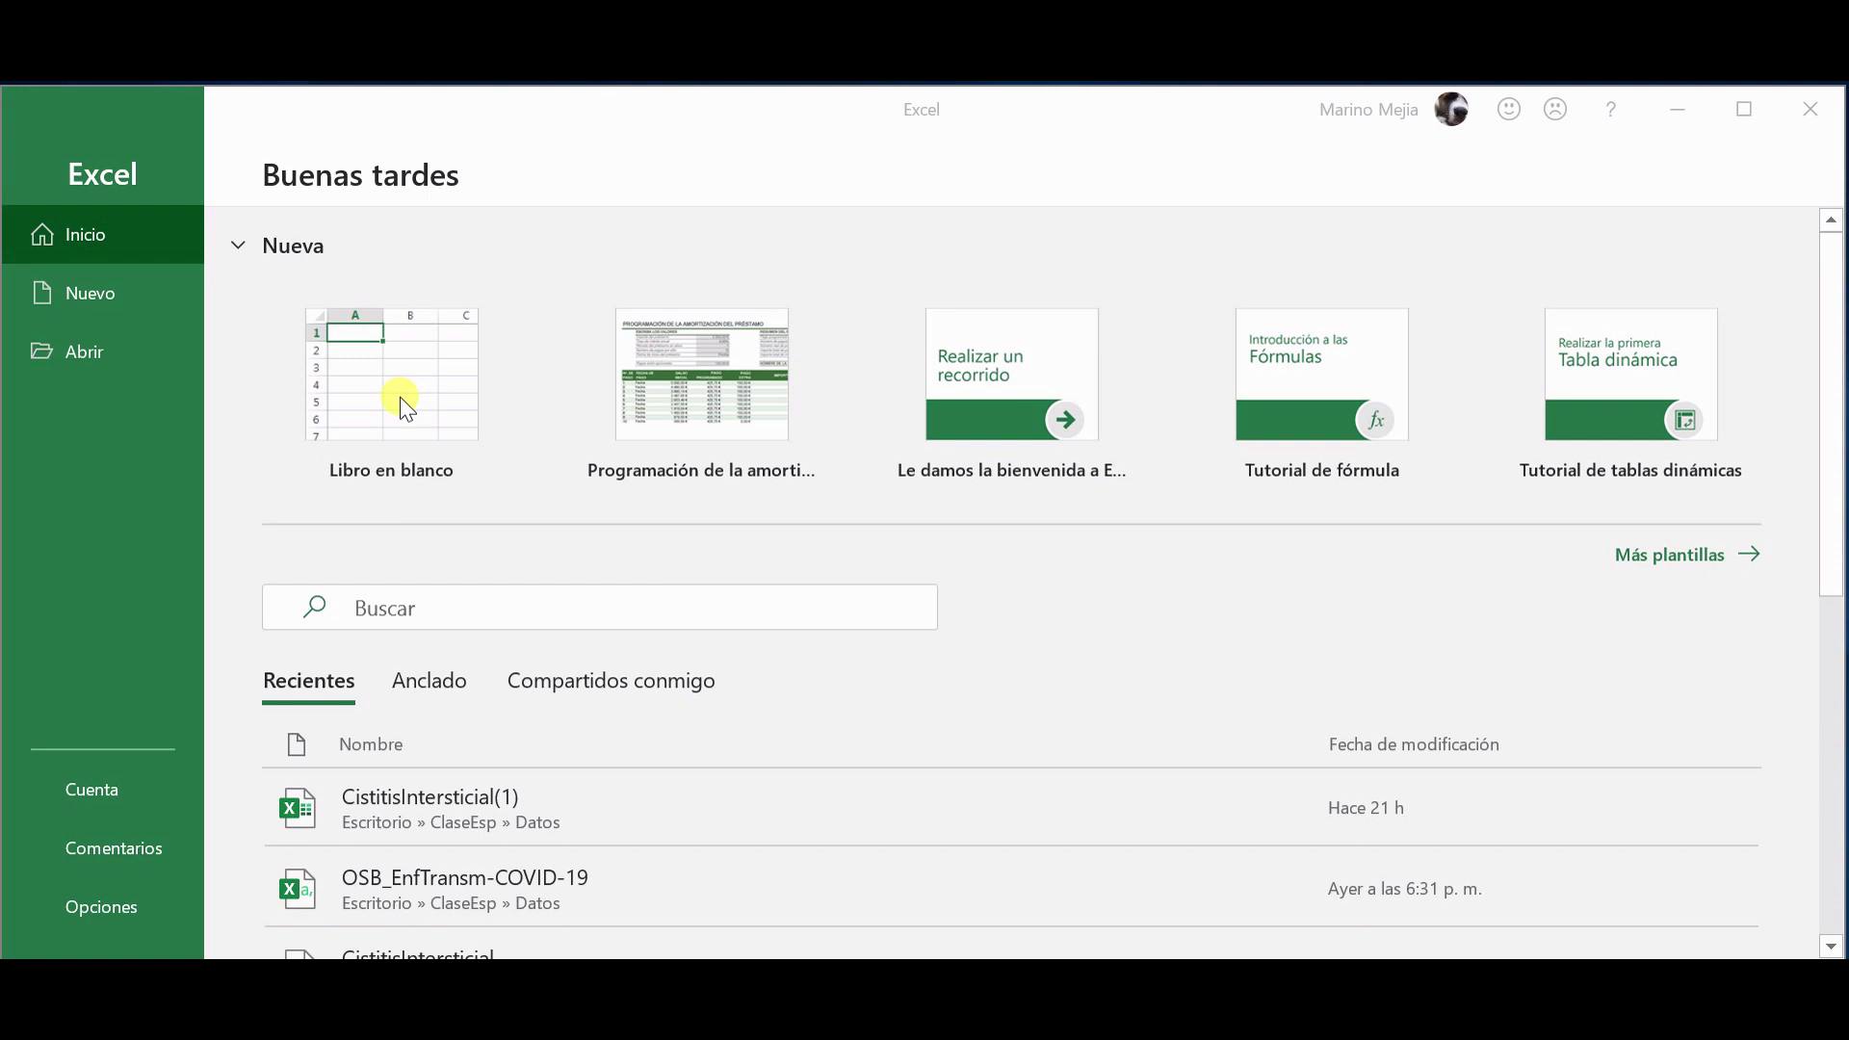
Create a new blank workbook and bring up its data import commands
left_click(401, 398)
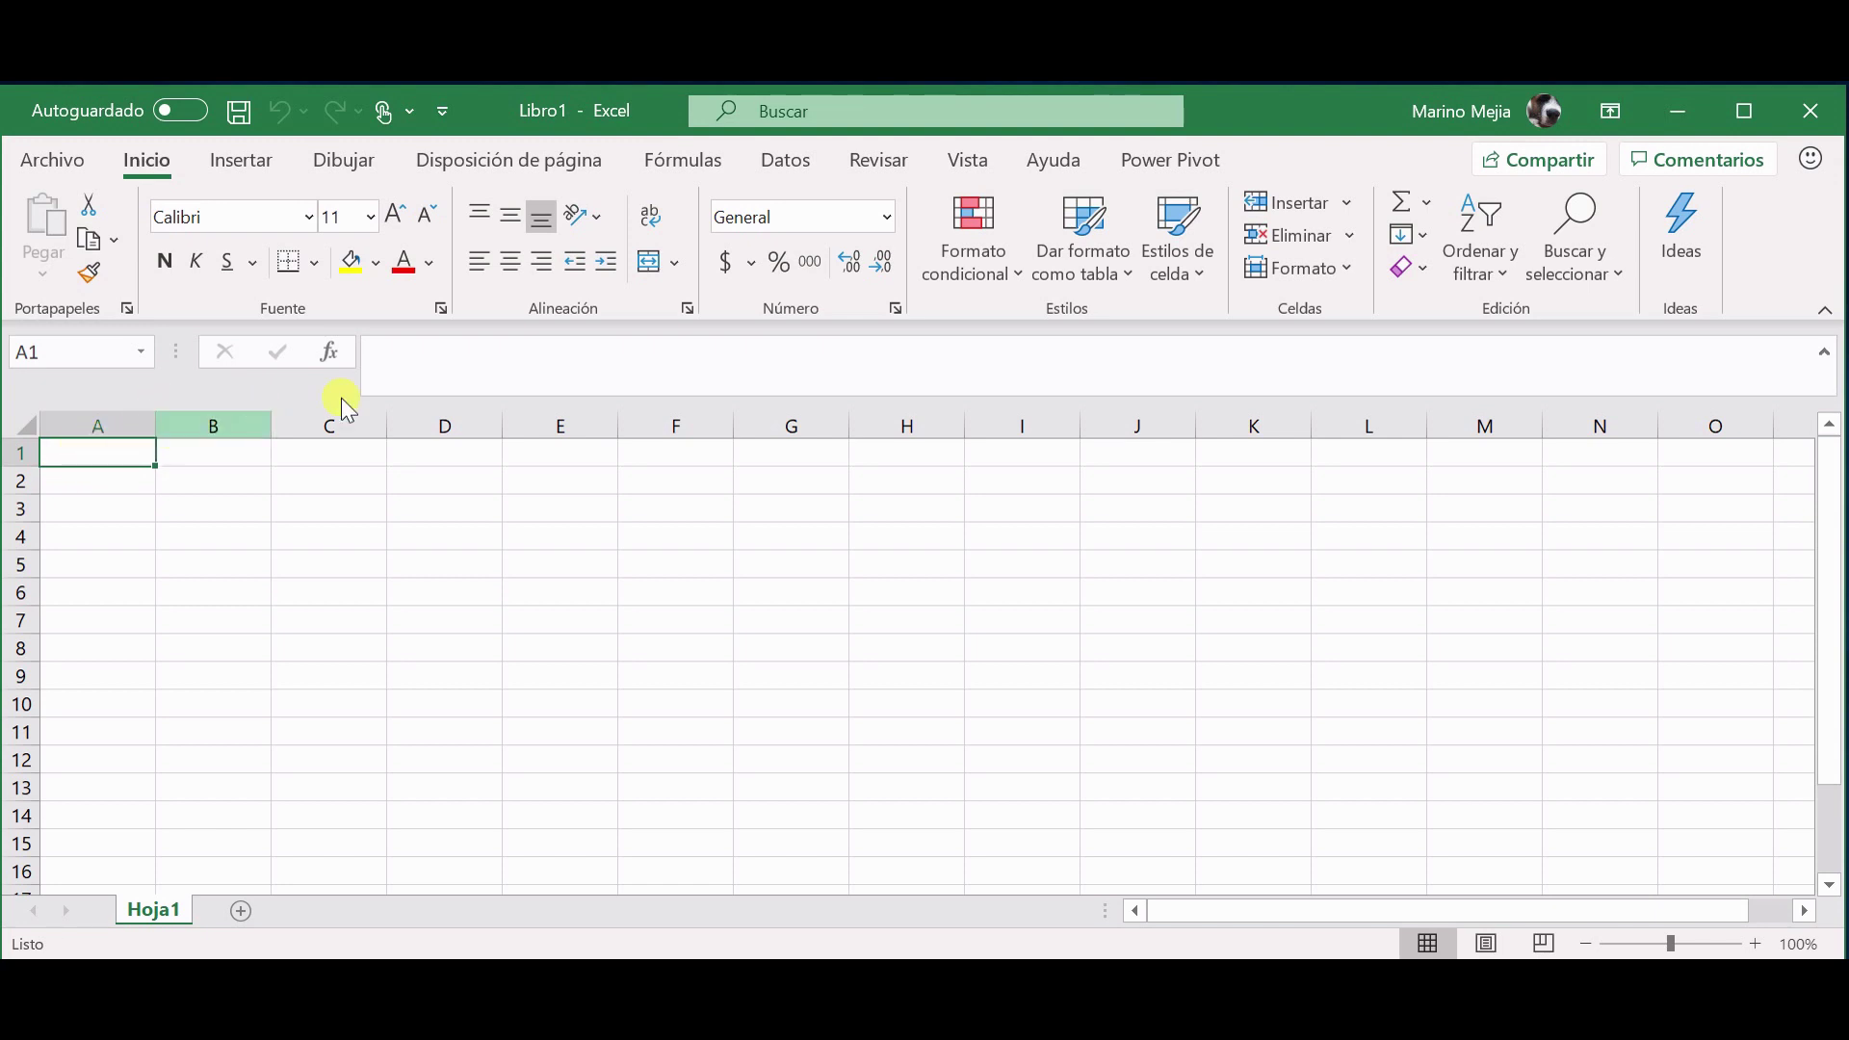
left_click(787, 162)
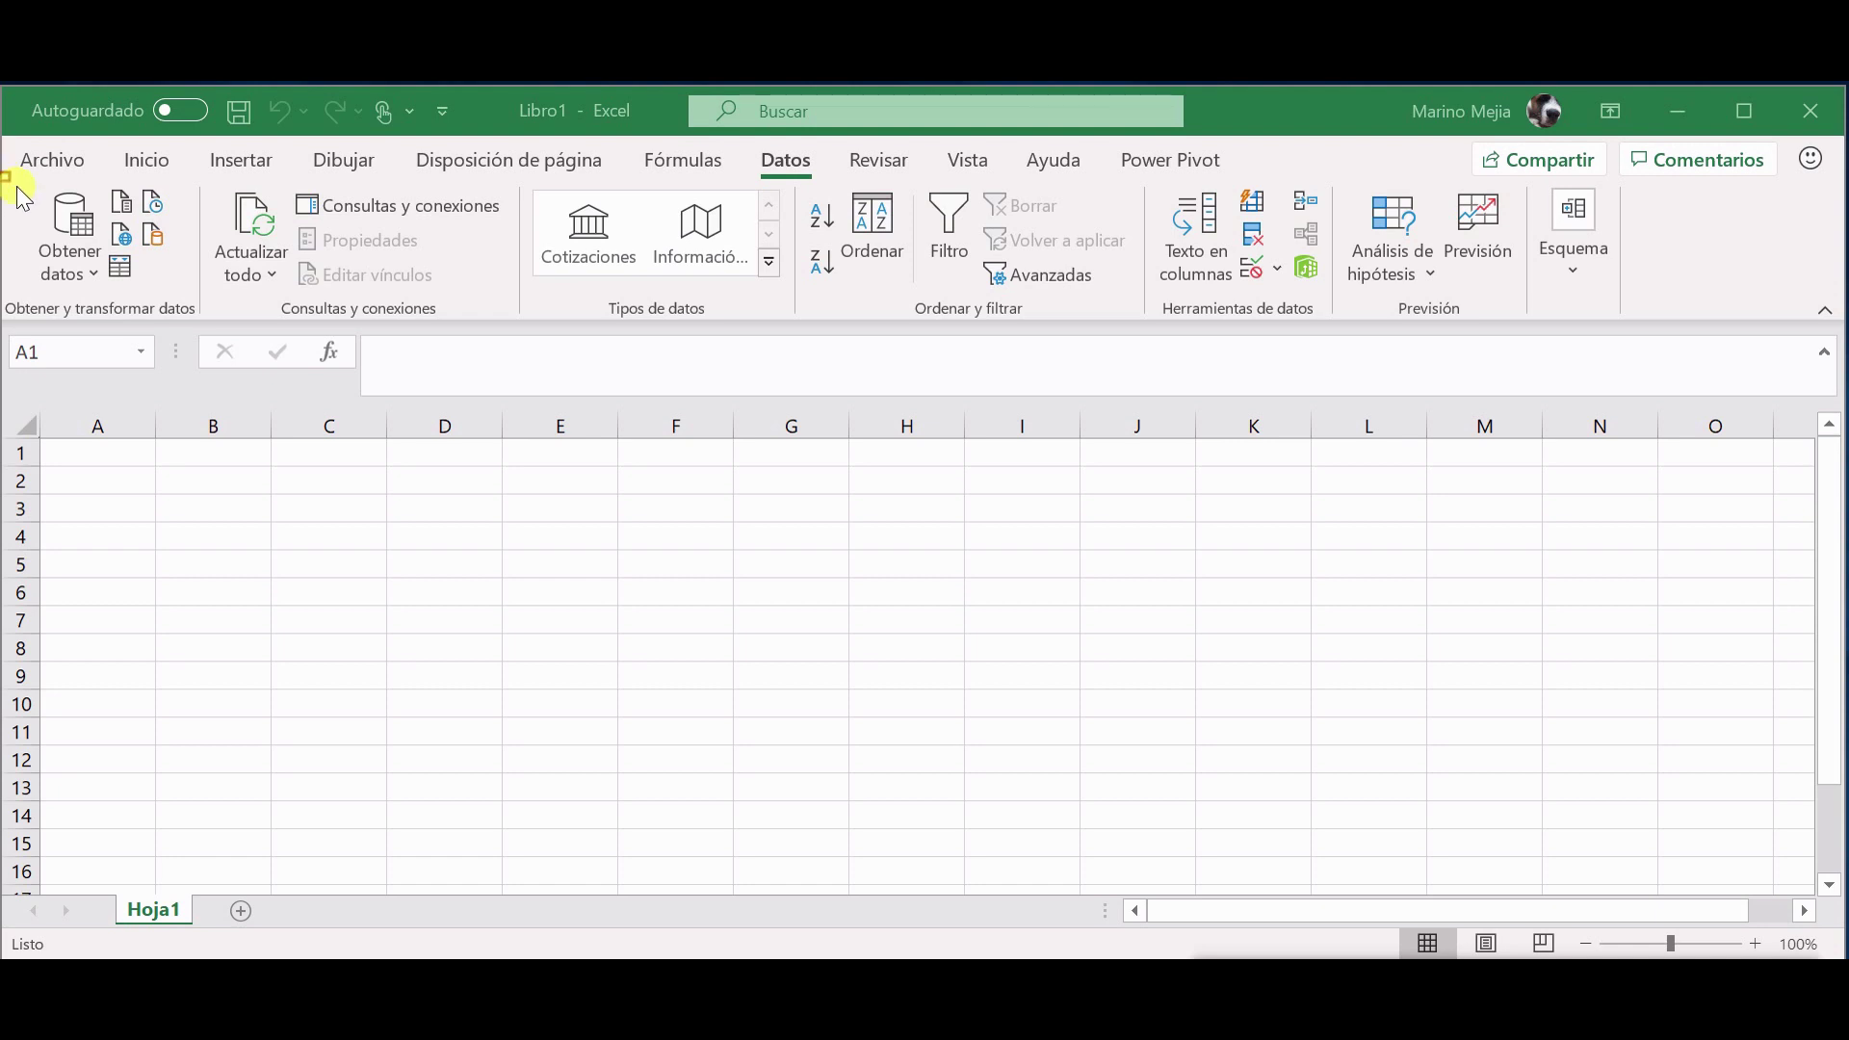
left_click_drag(126, 241, 204, 322)
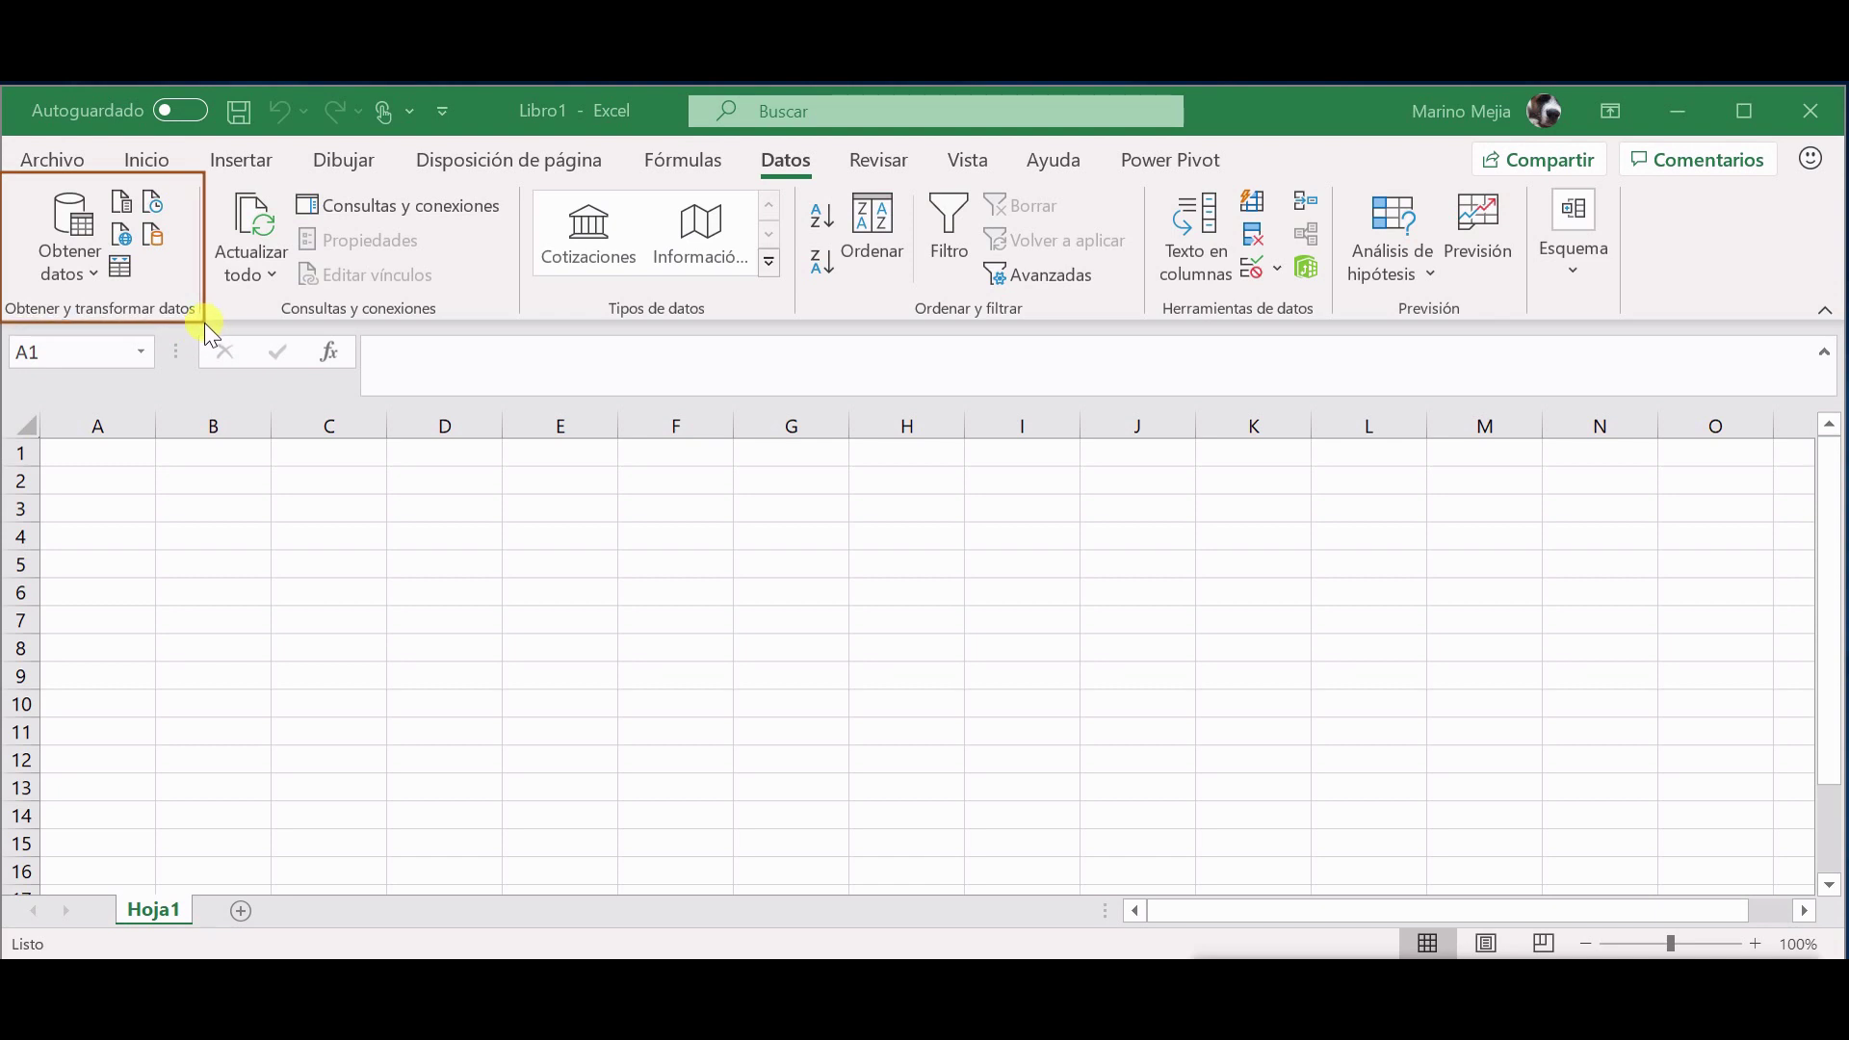
key("ctrl+z")
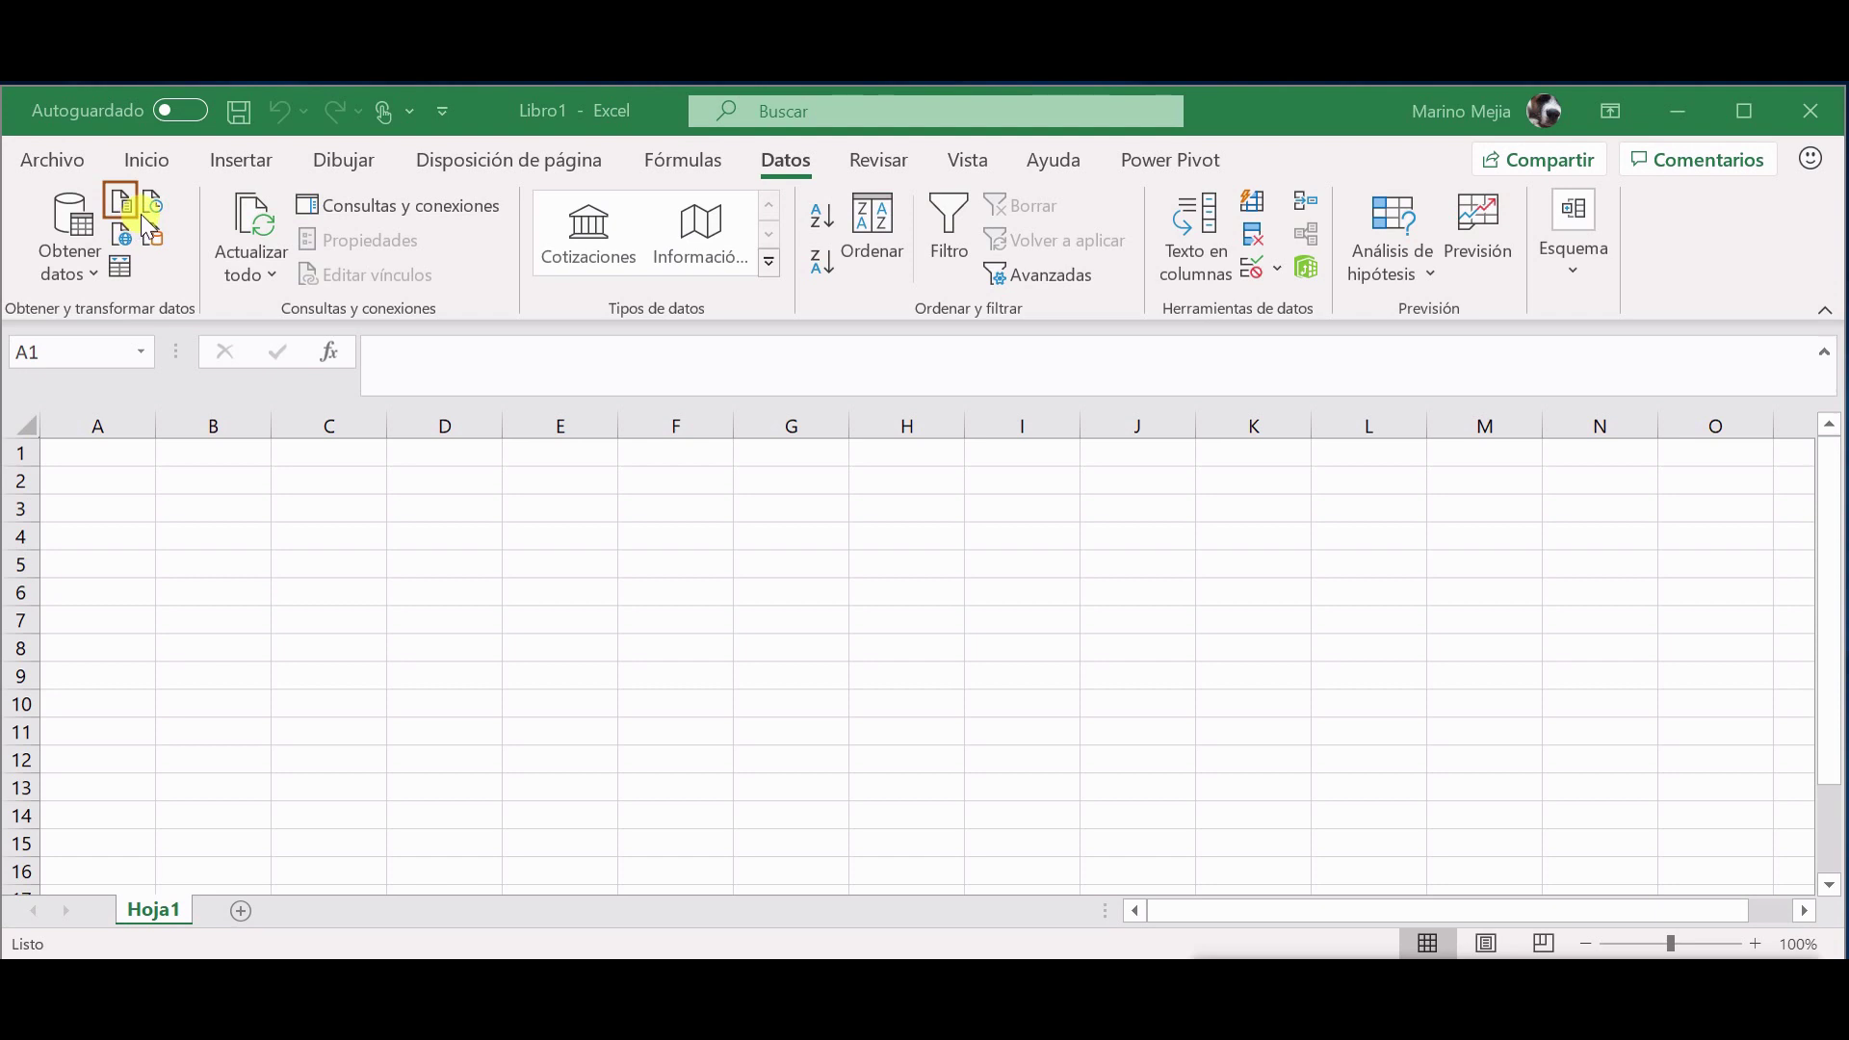
key("ctrl+z")
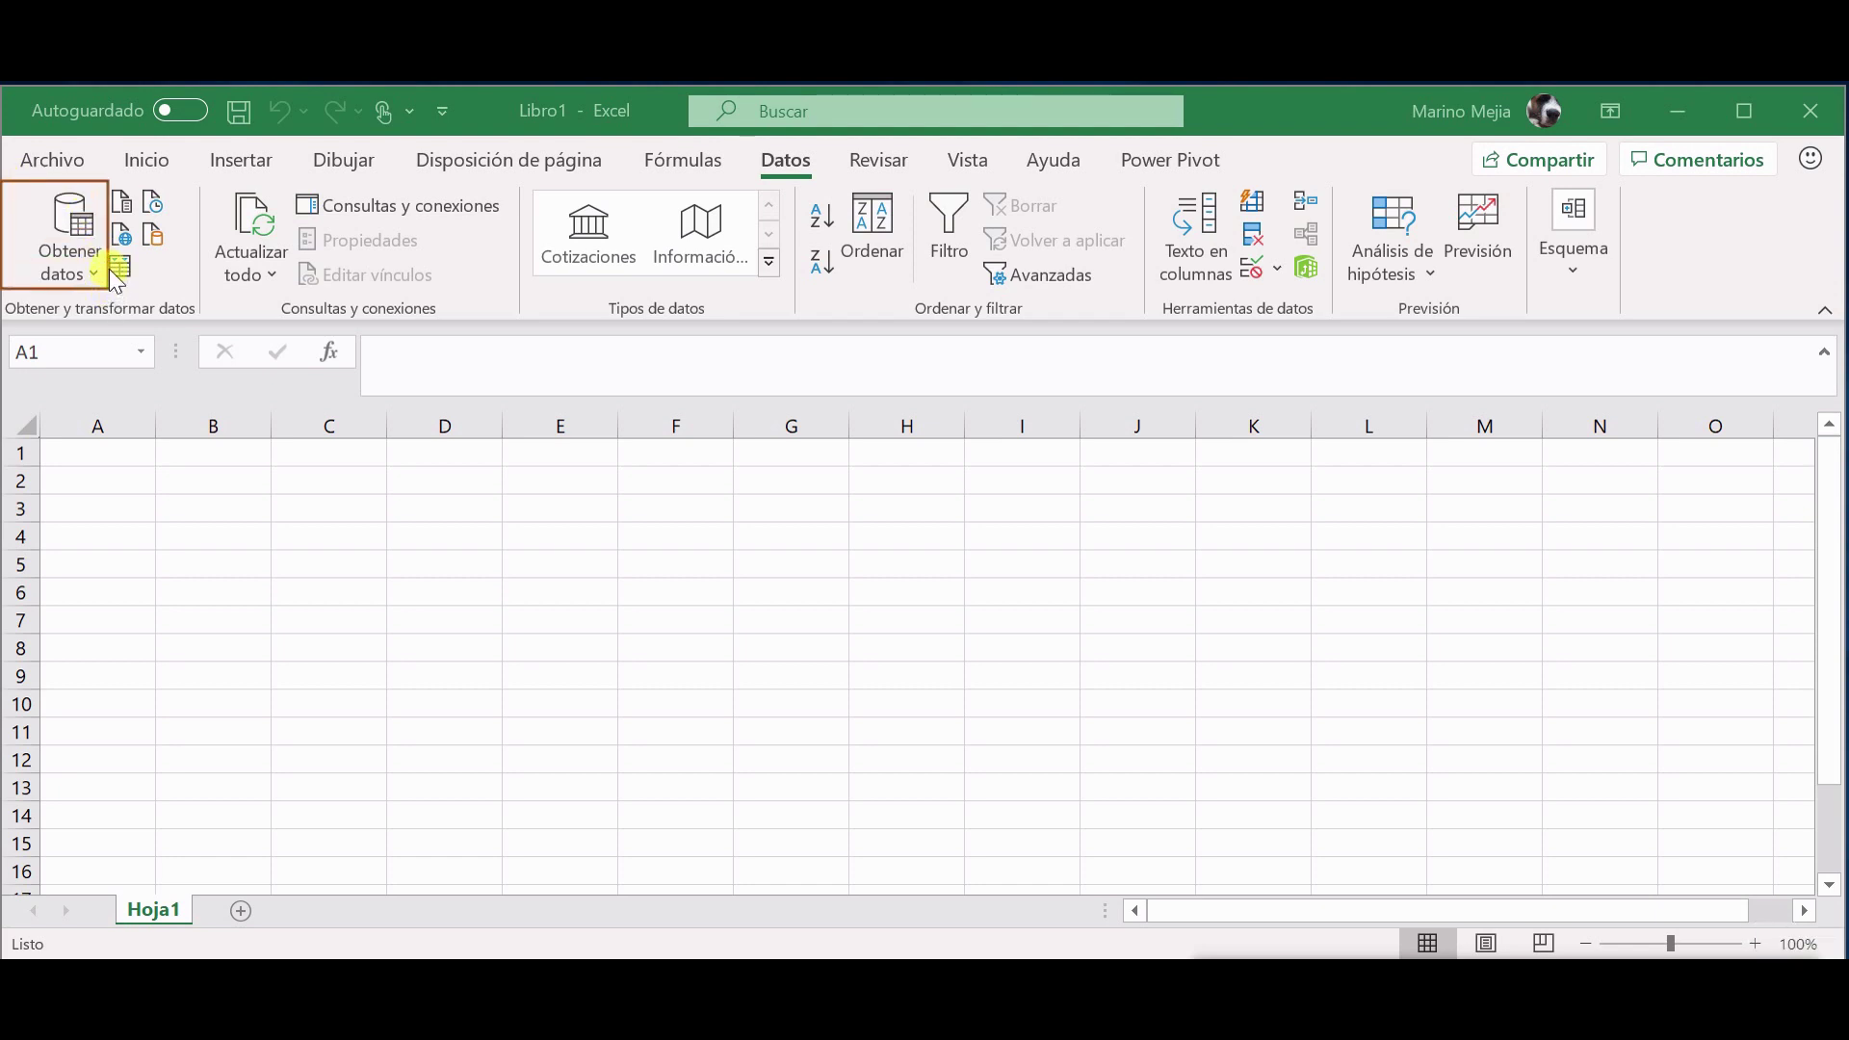
key("ctrl+z")
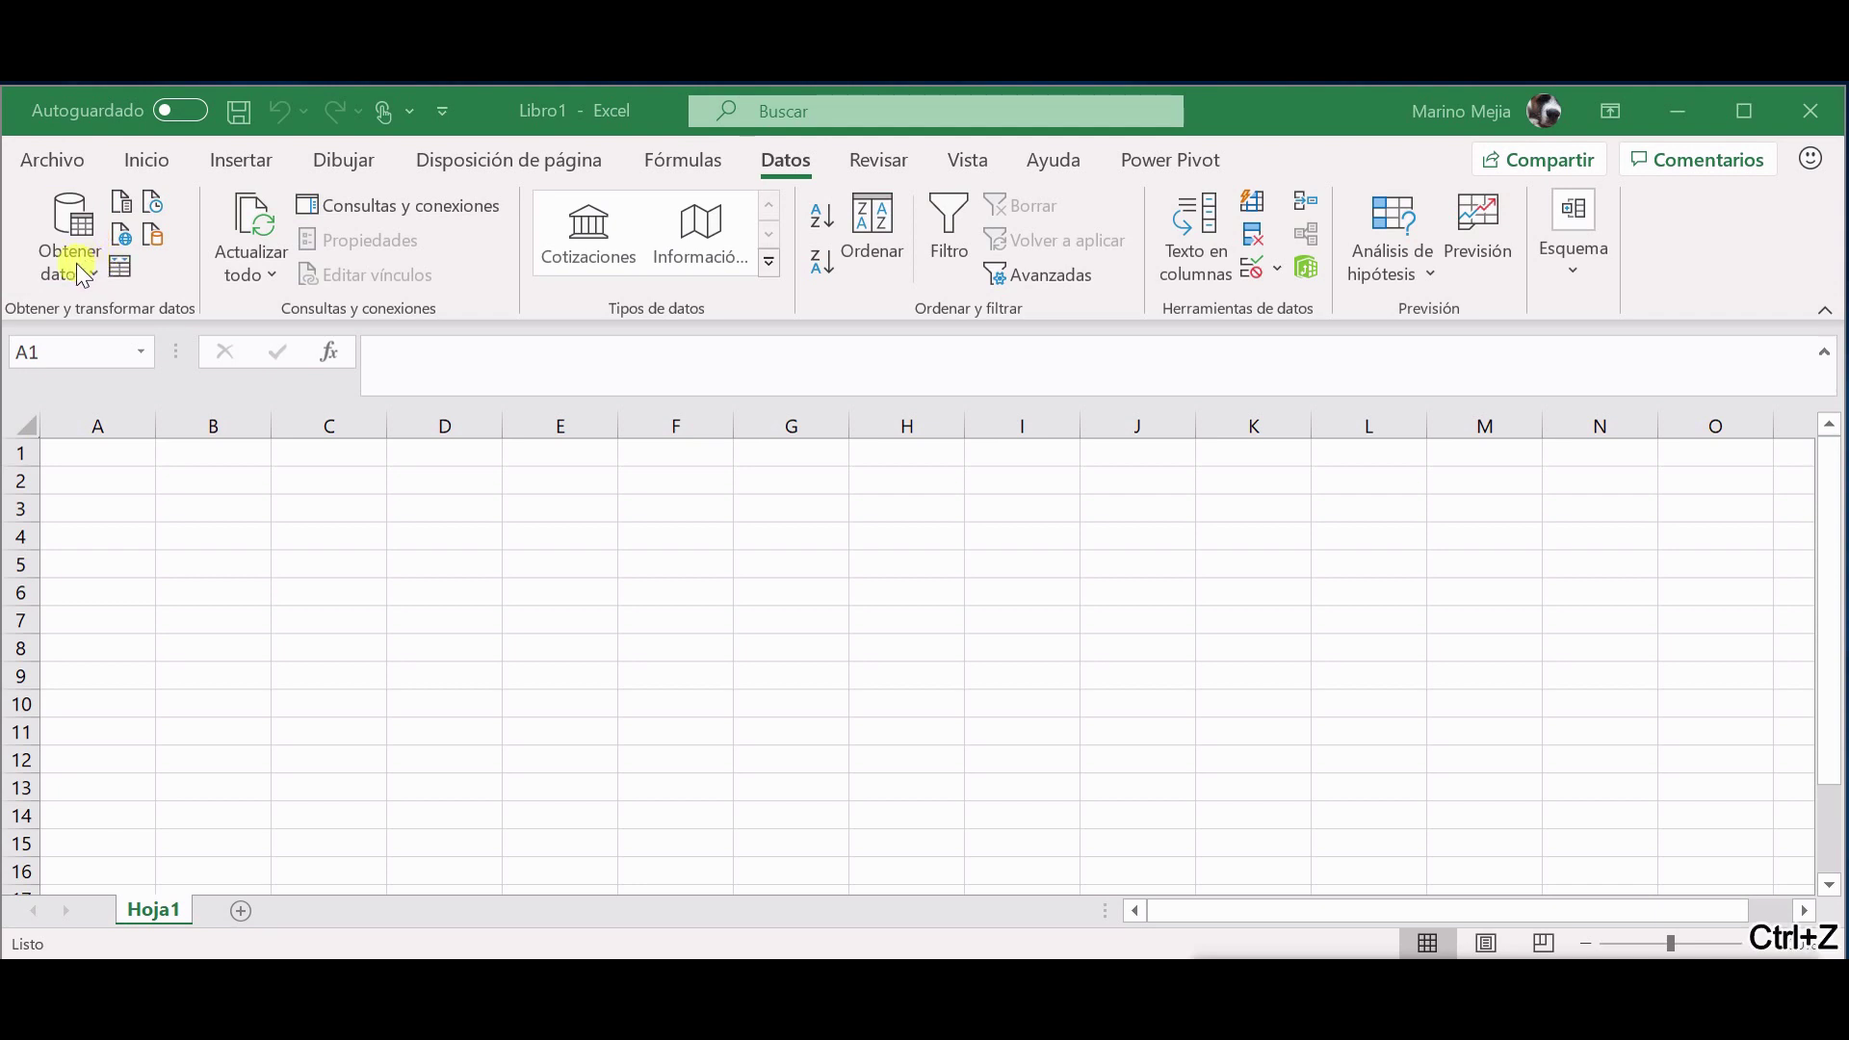
key("ctrl+F4")
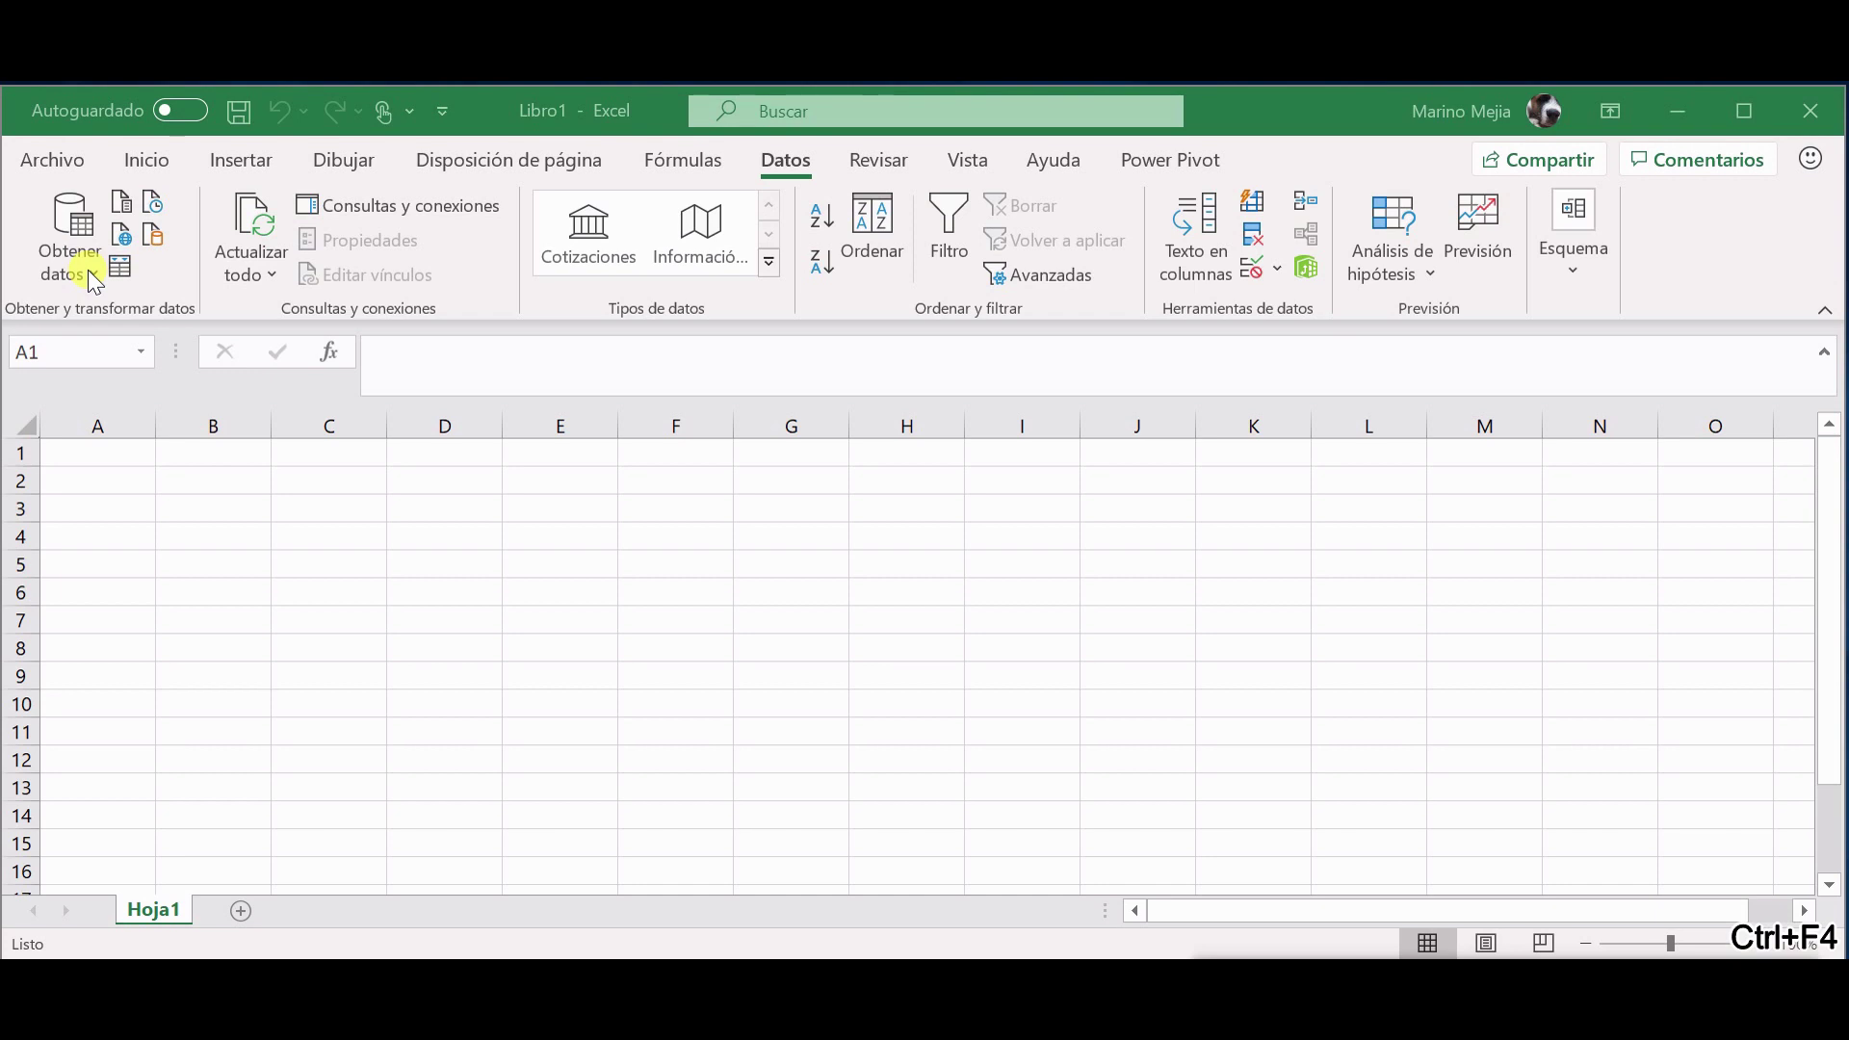
Import the text/CSV file COVID-19-Bogota from the Documents folder to get its import preview
left_click(89, 271)
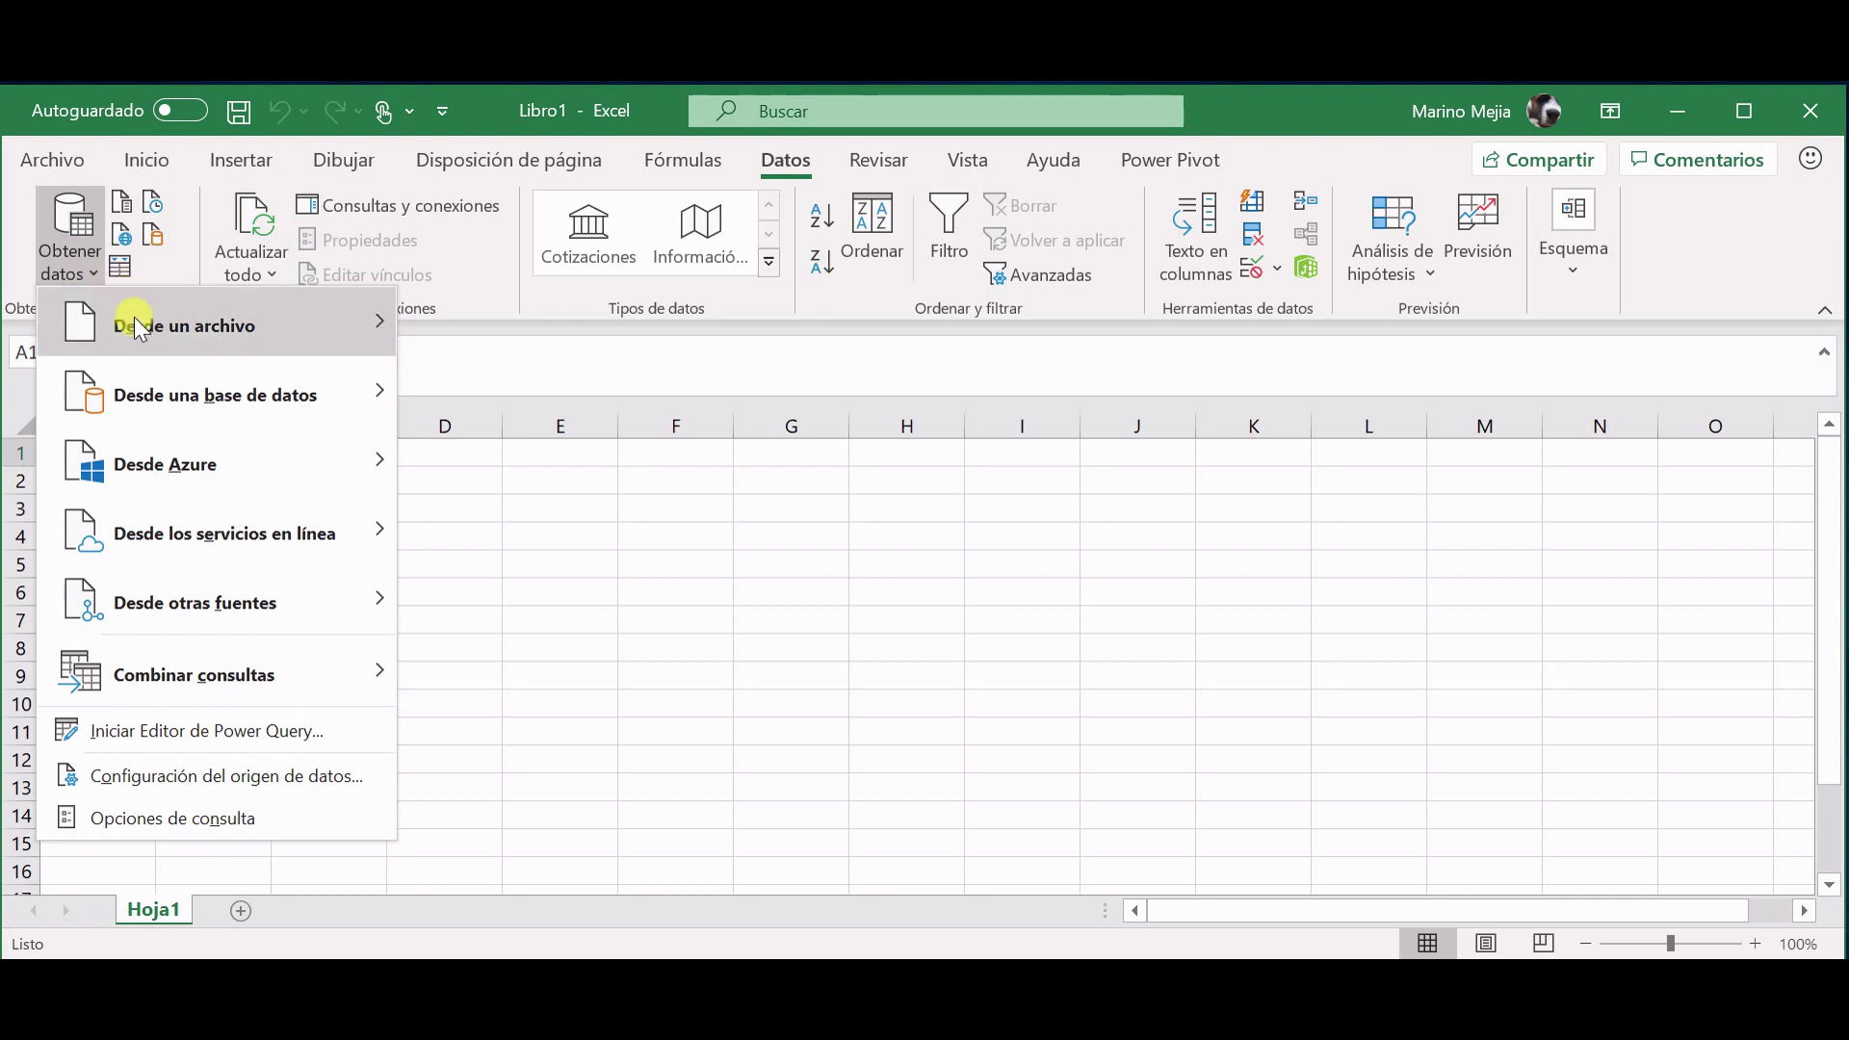
mouse_move(198, 322)
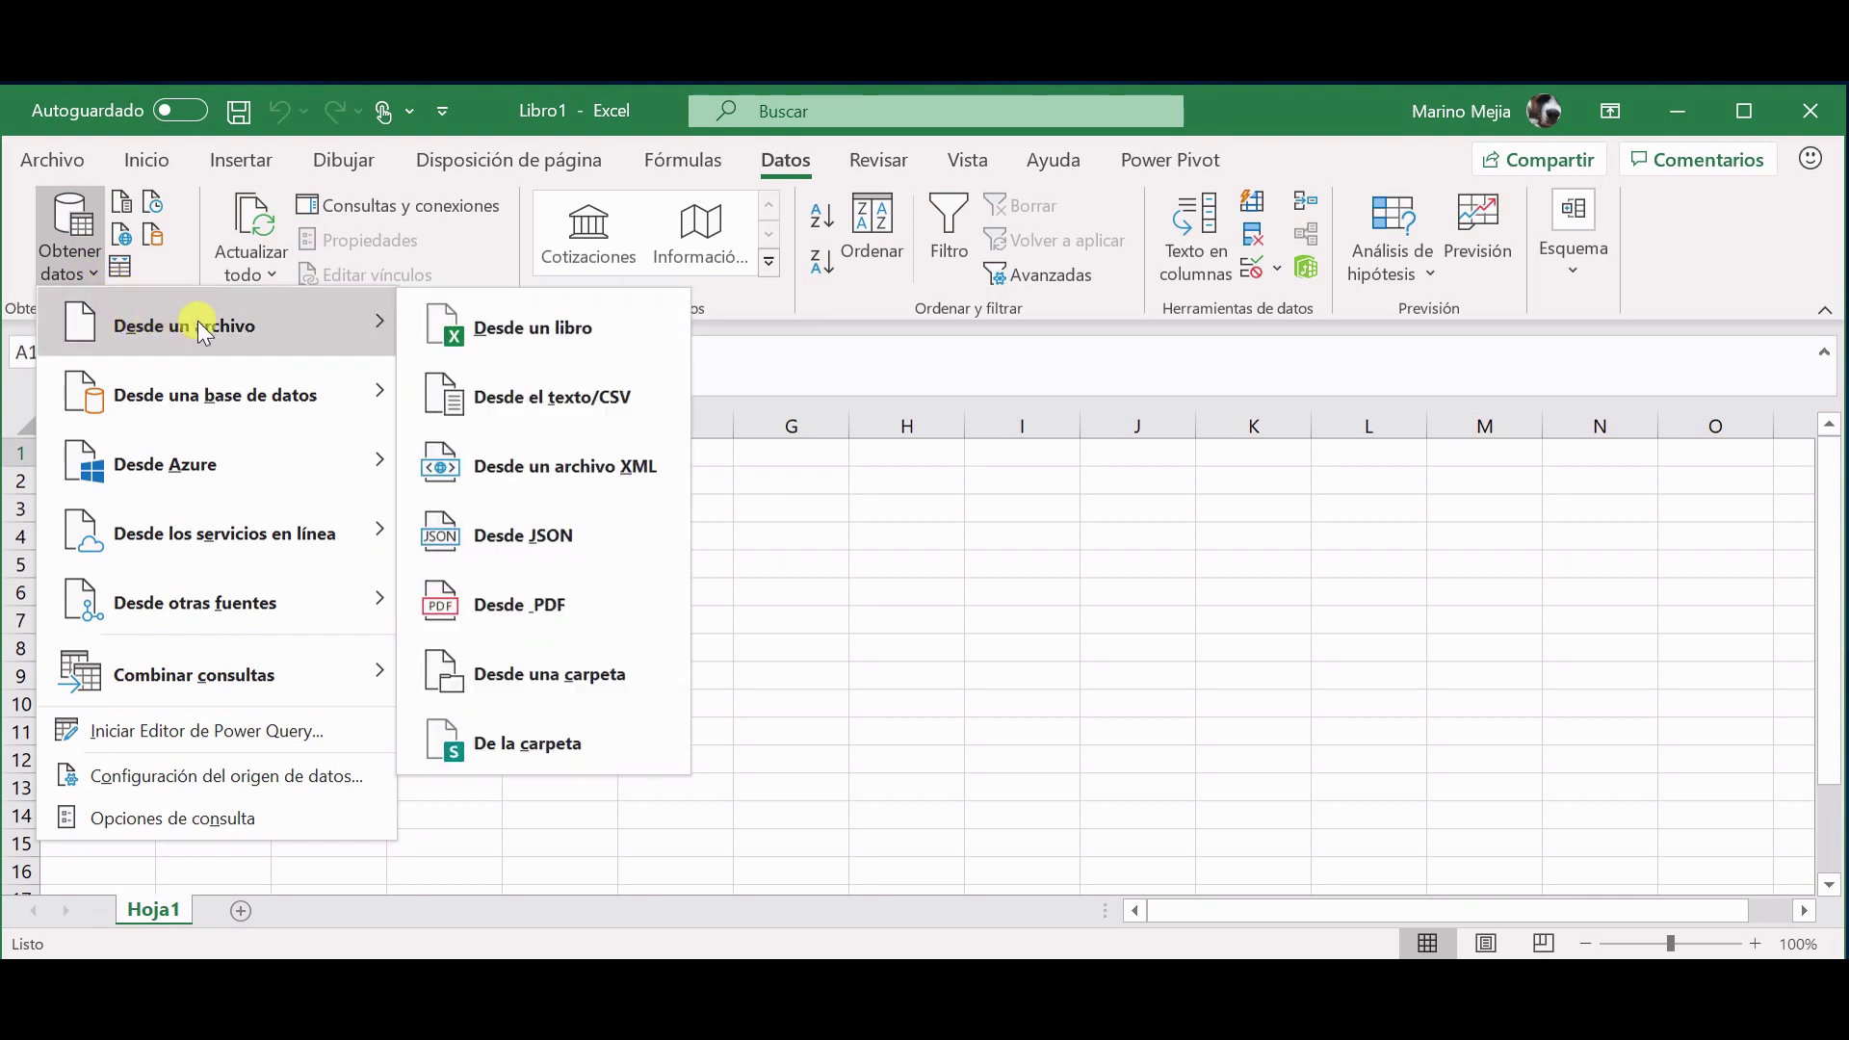
left_click(528, 407)
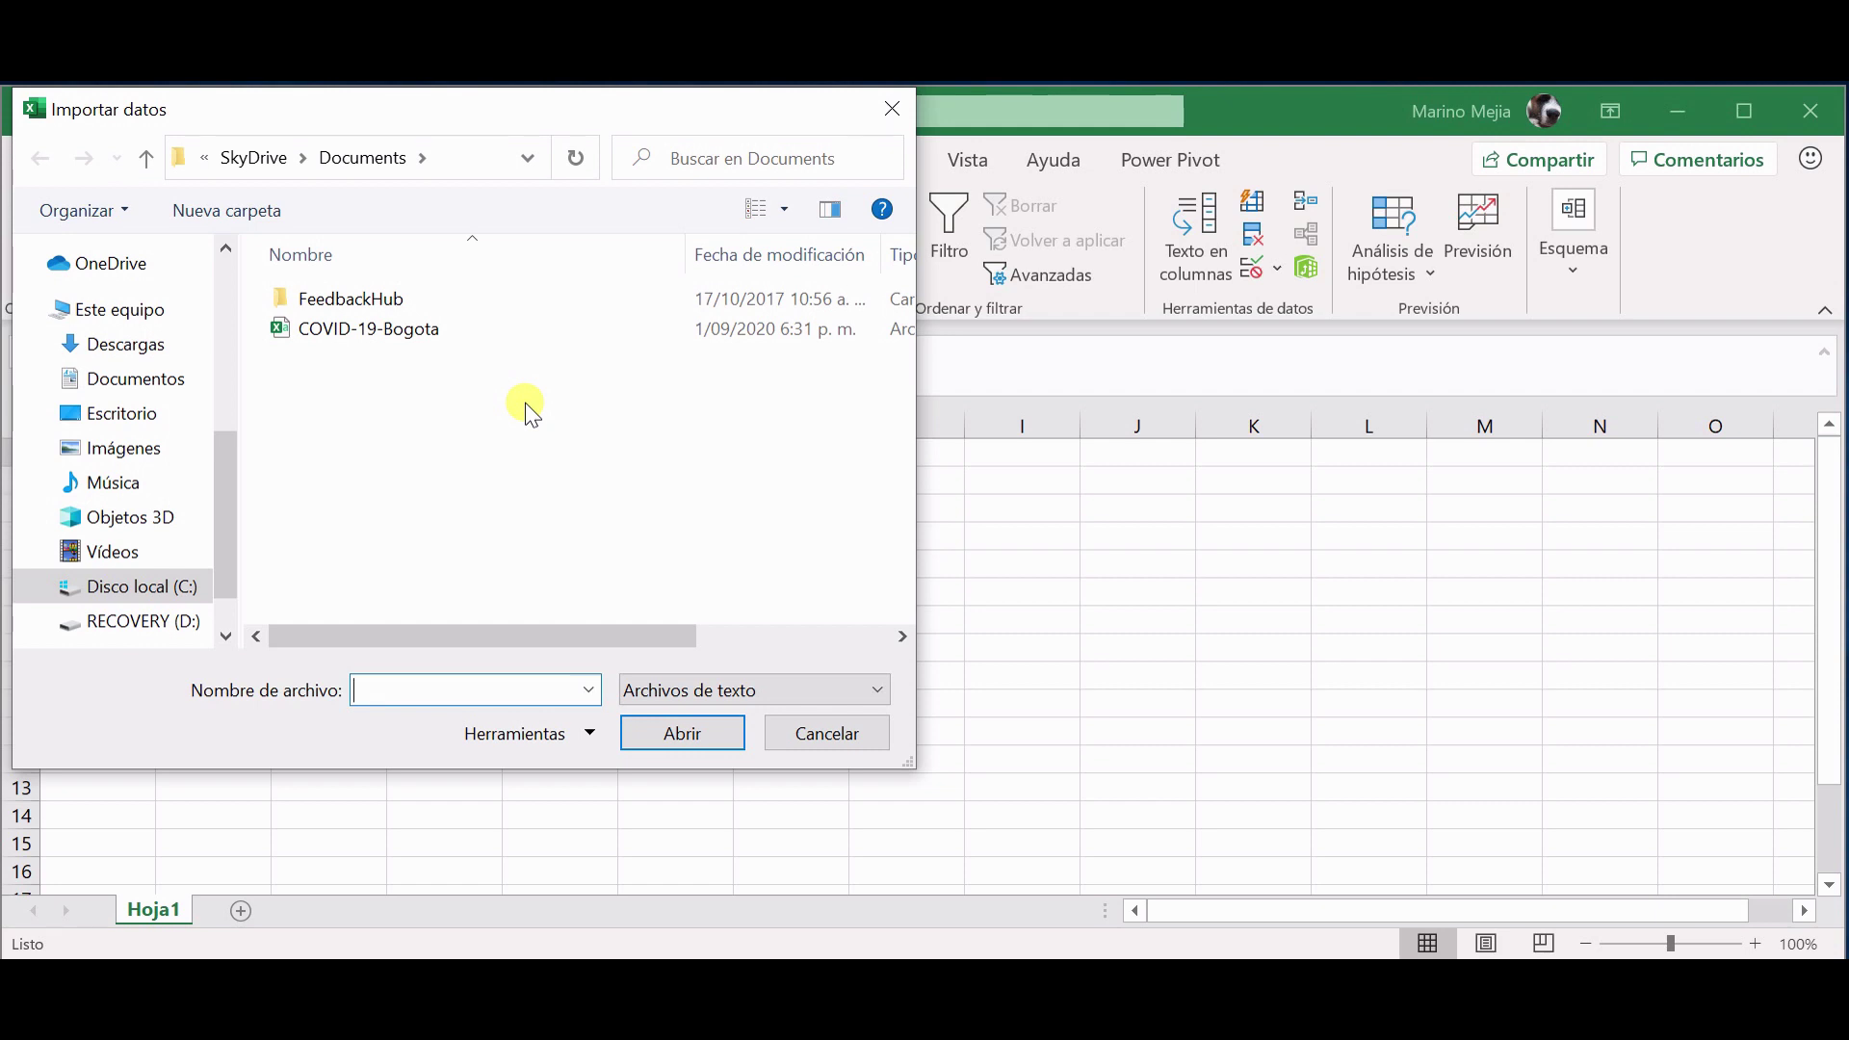
left_click(332, 330)
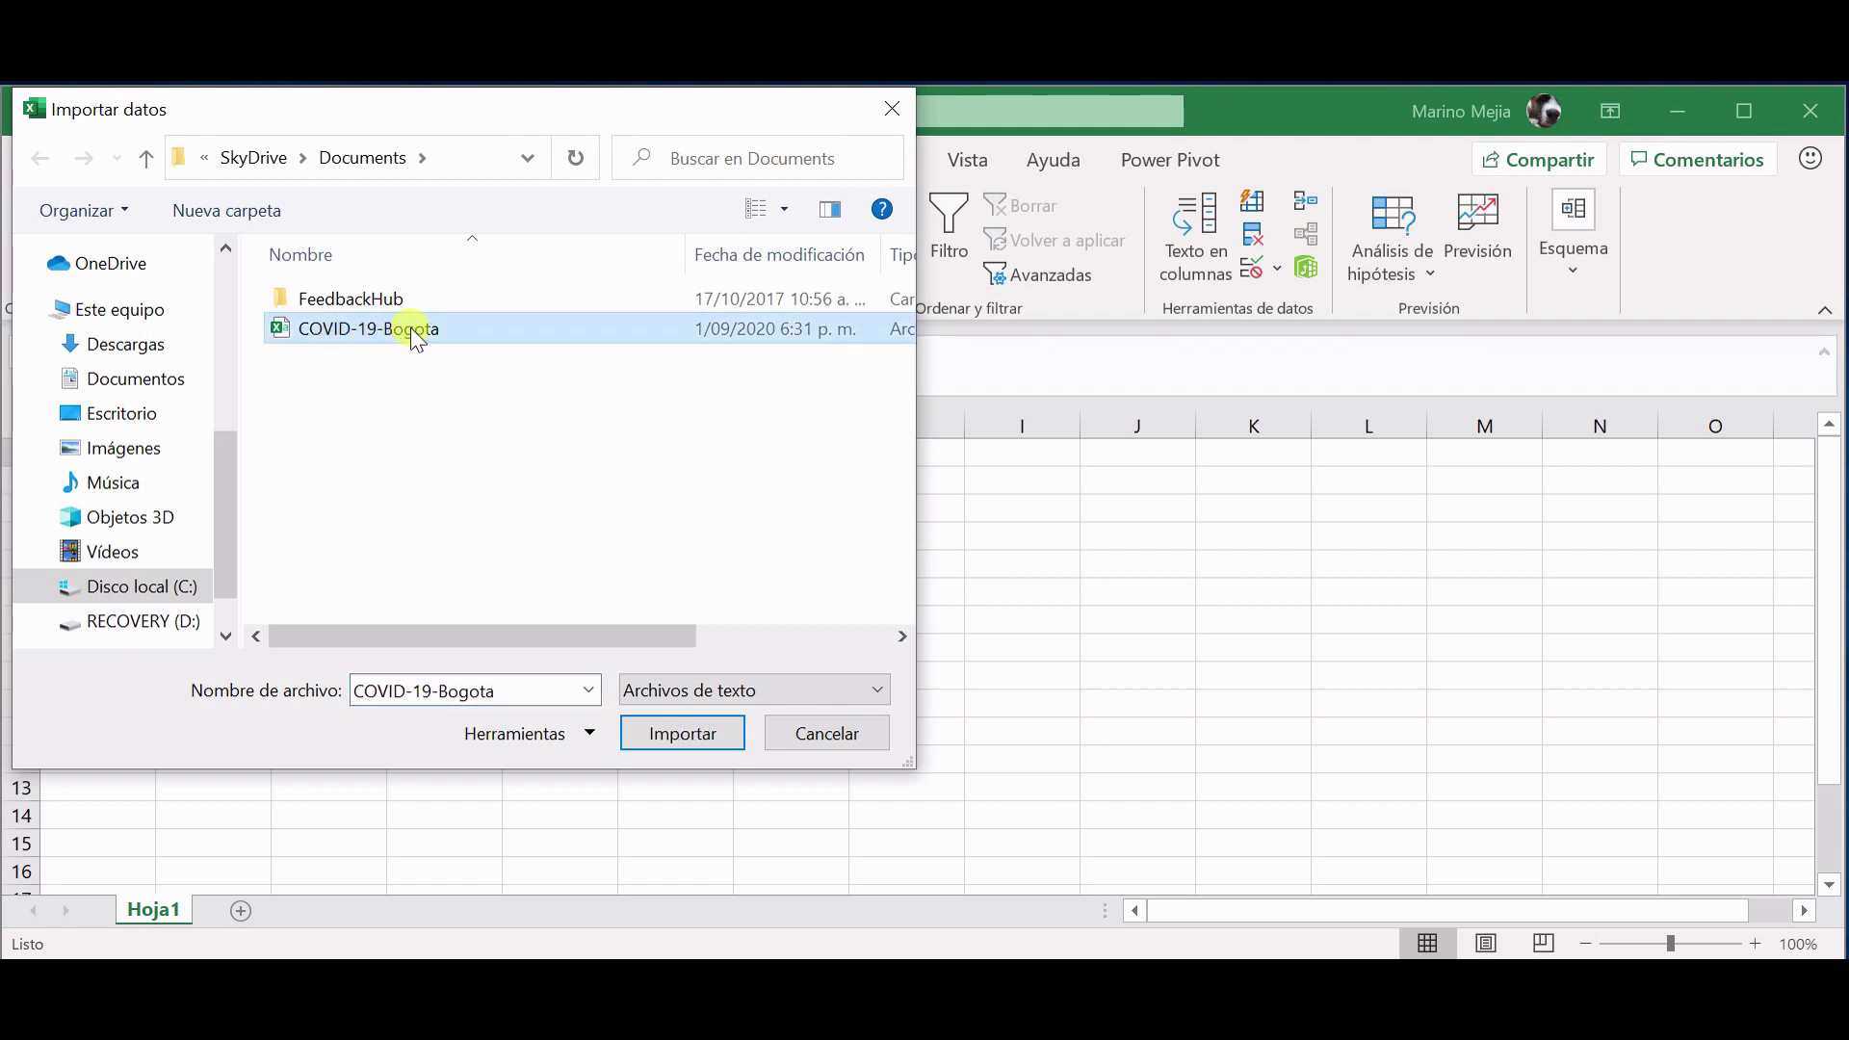
left_click(660, 736)
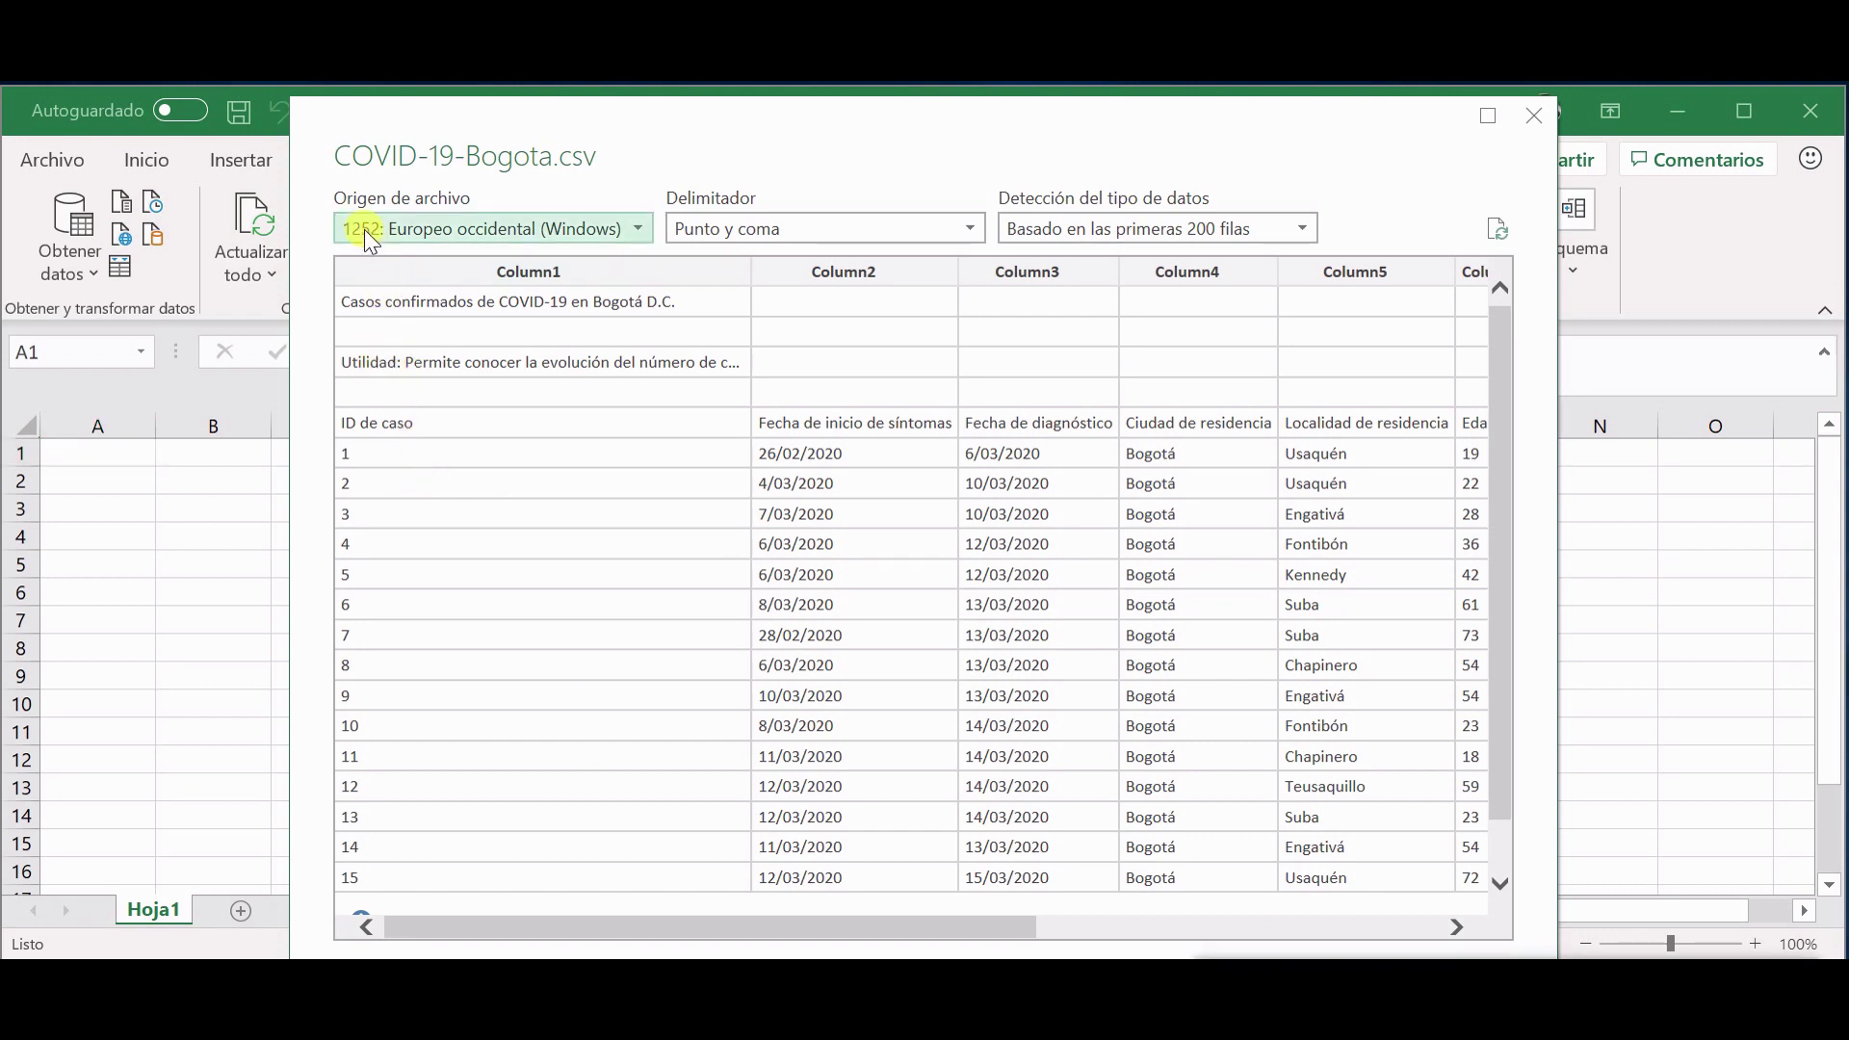
Examine the file origin, the delimiter choices and the data type detection choices in the CSV import preview
left_click_drag(330, 180, 363, 200)
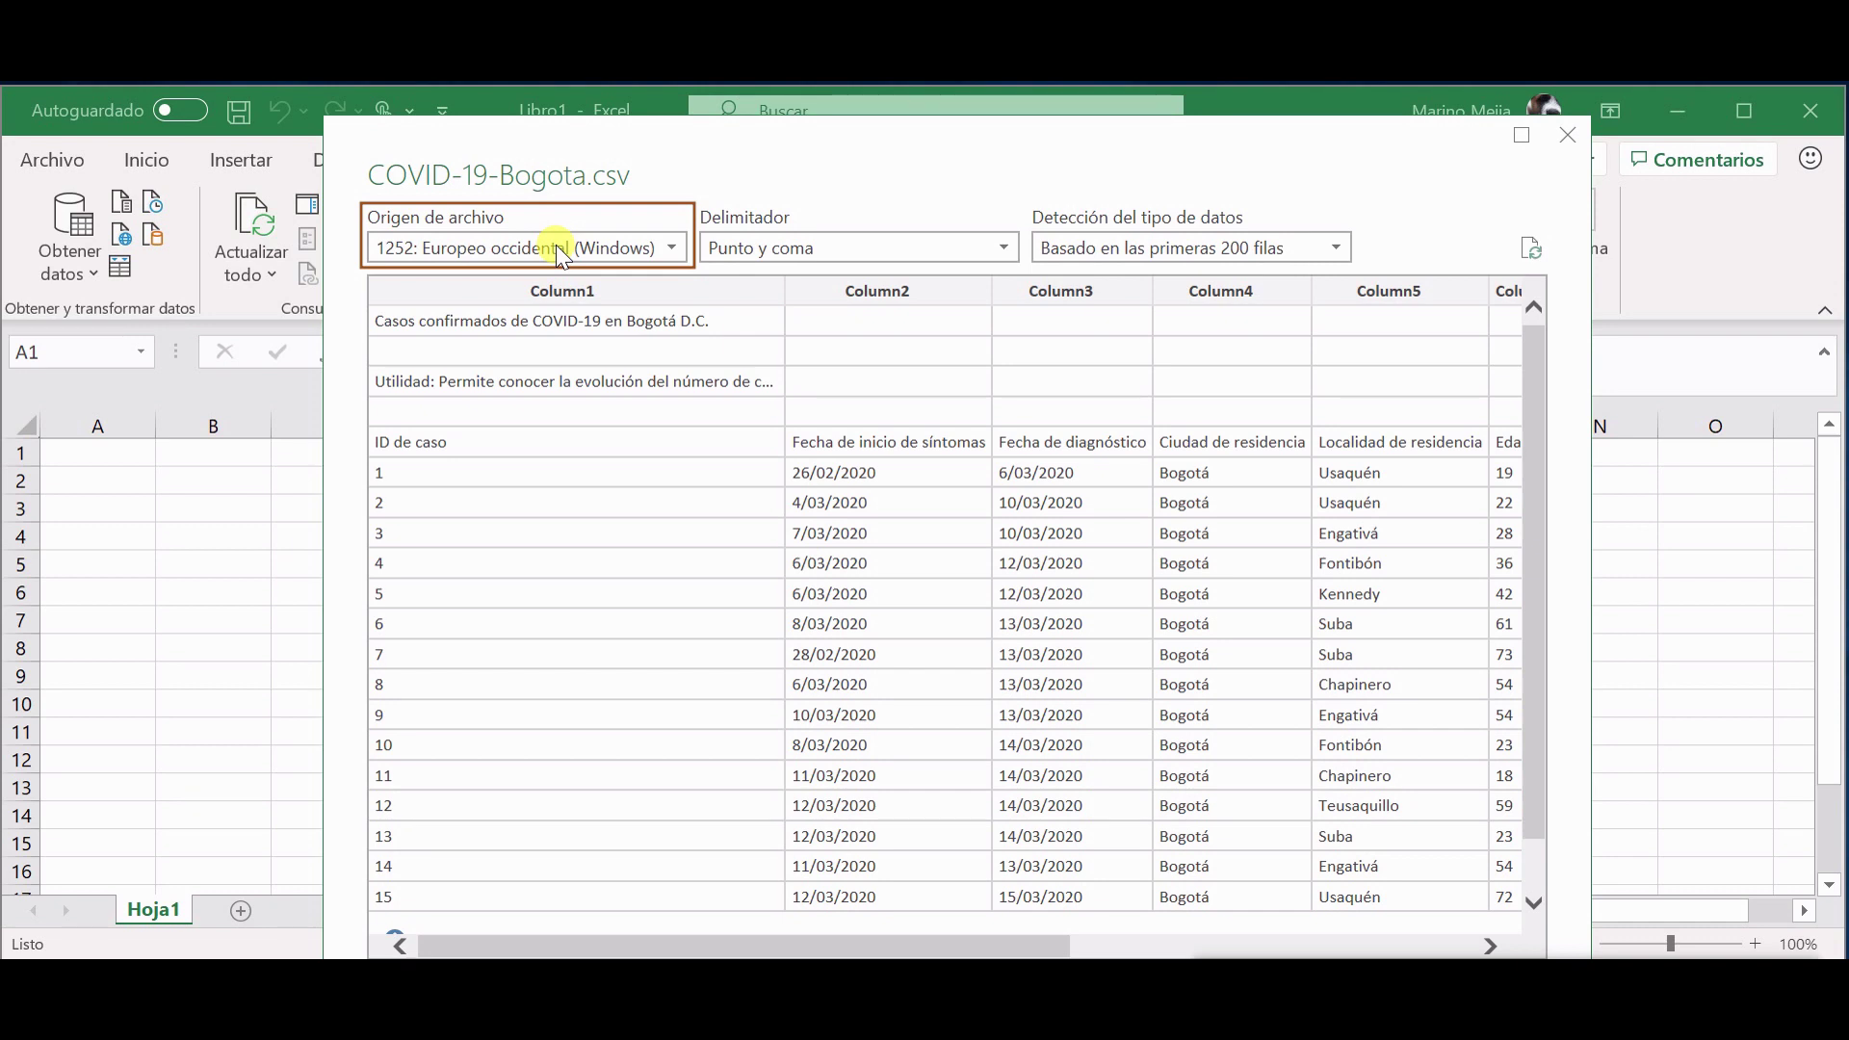
key("ctrl+z")
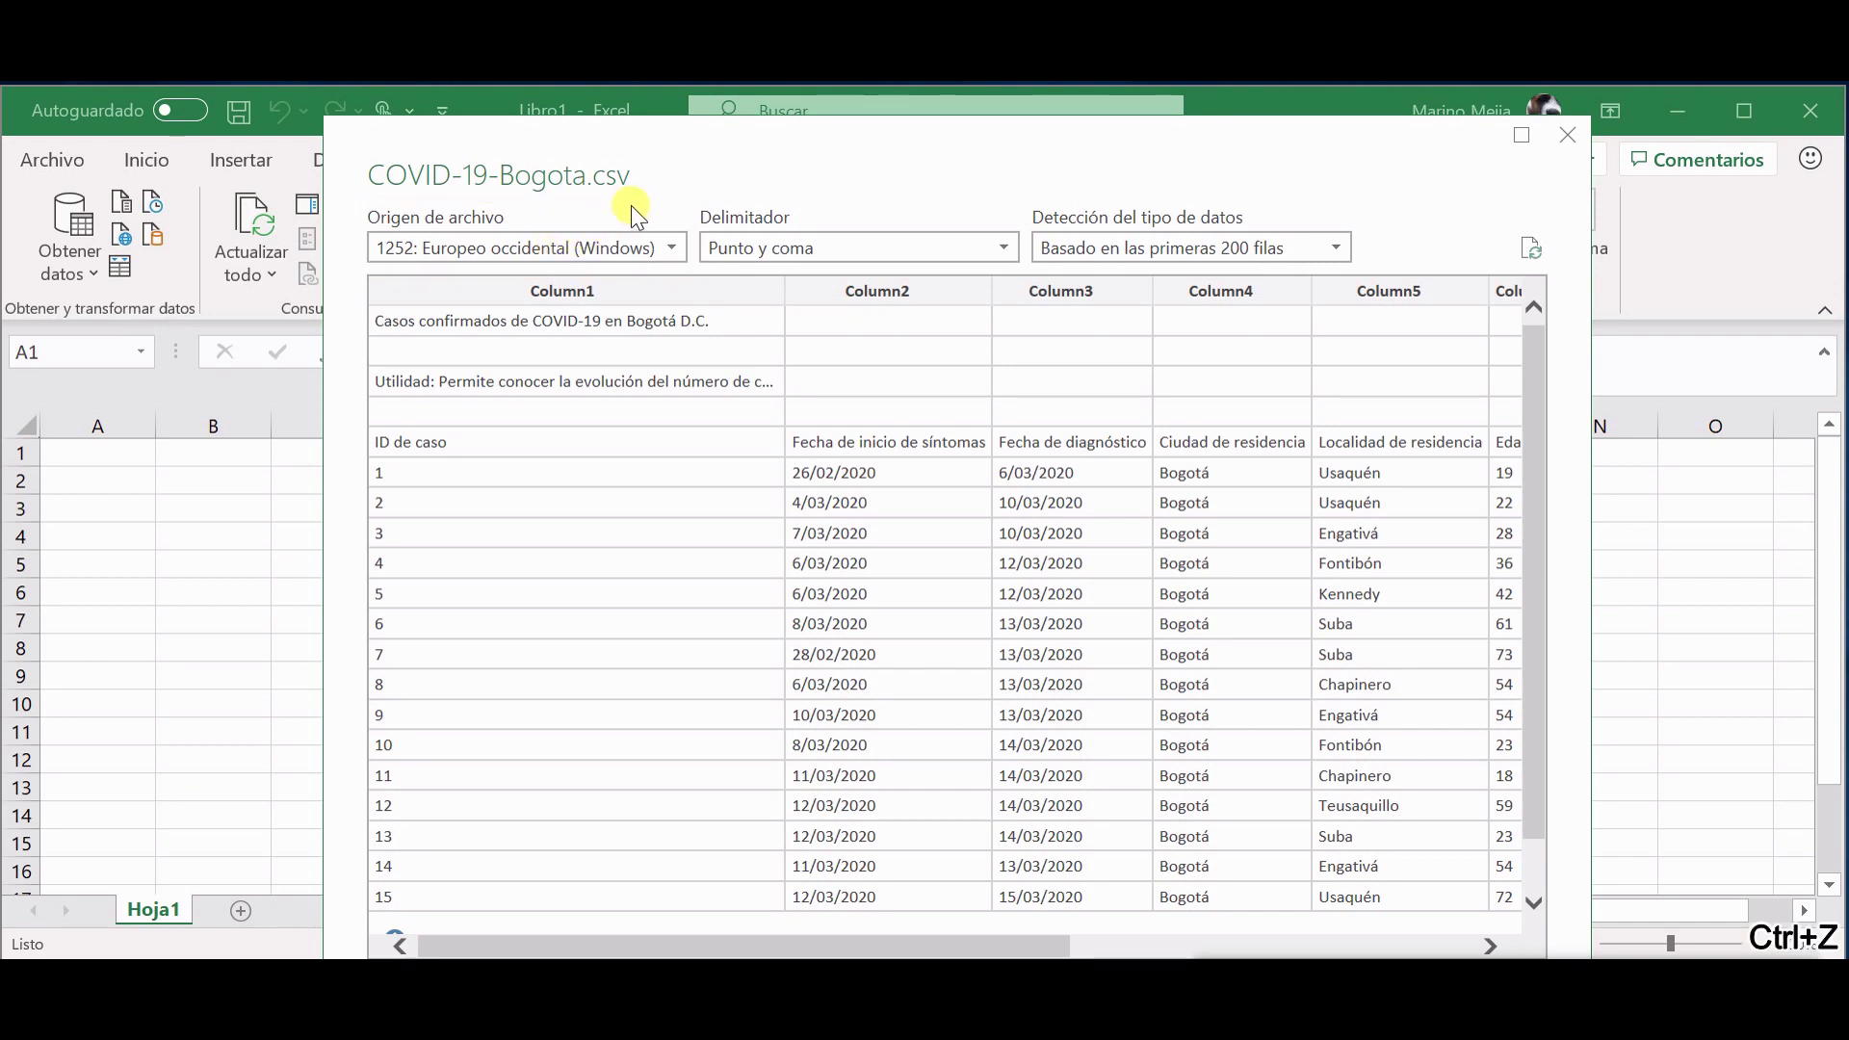
mouse_move(695, 192)
left_mouse_down()
mouse_move(821, 253)
mouse_move(1024, 269)
left_mouse_up()
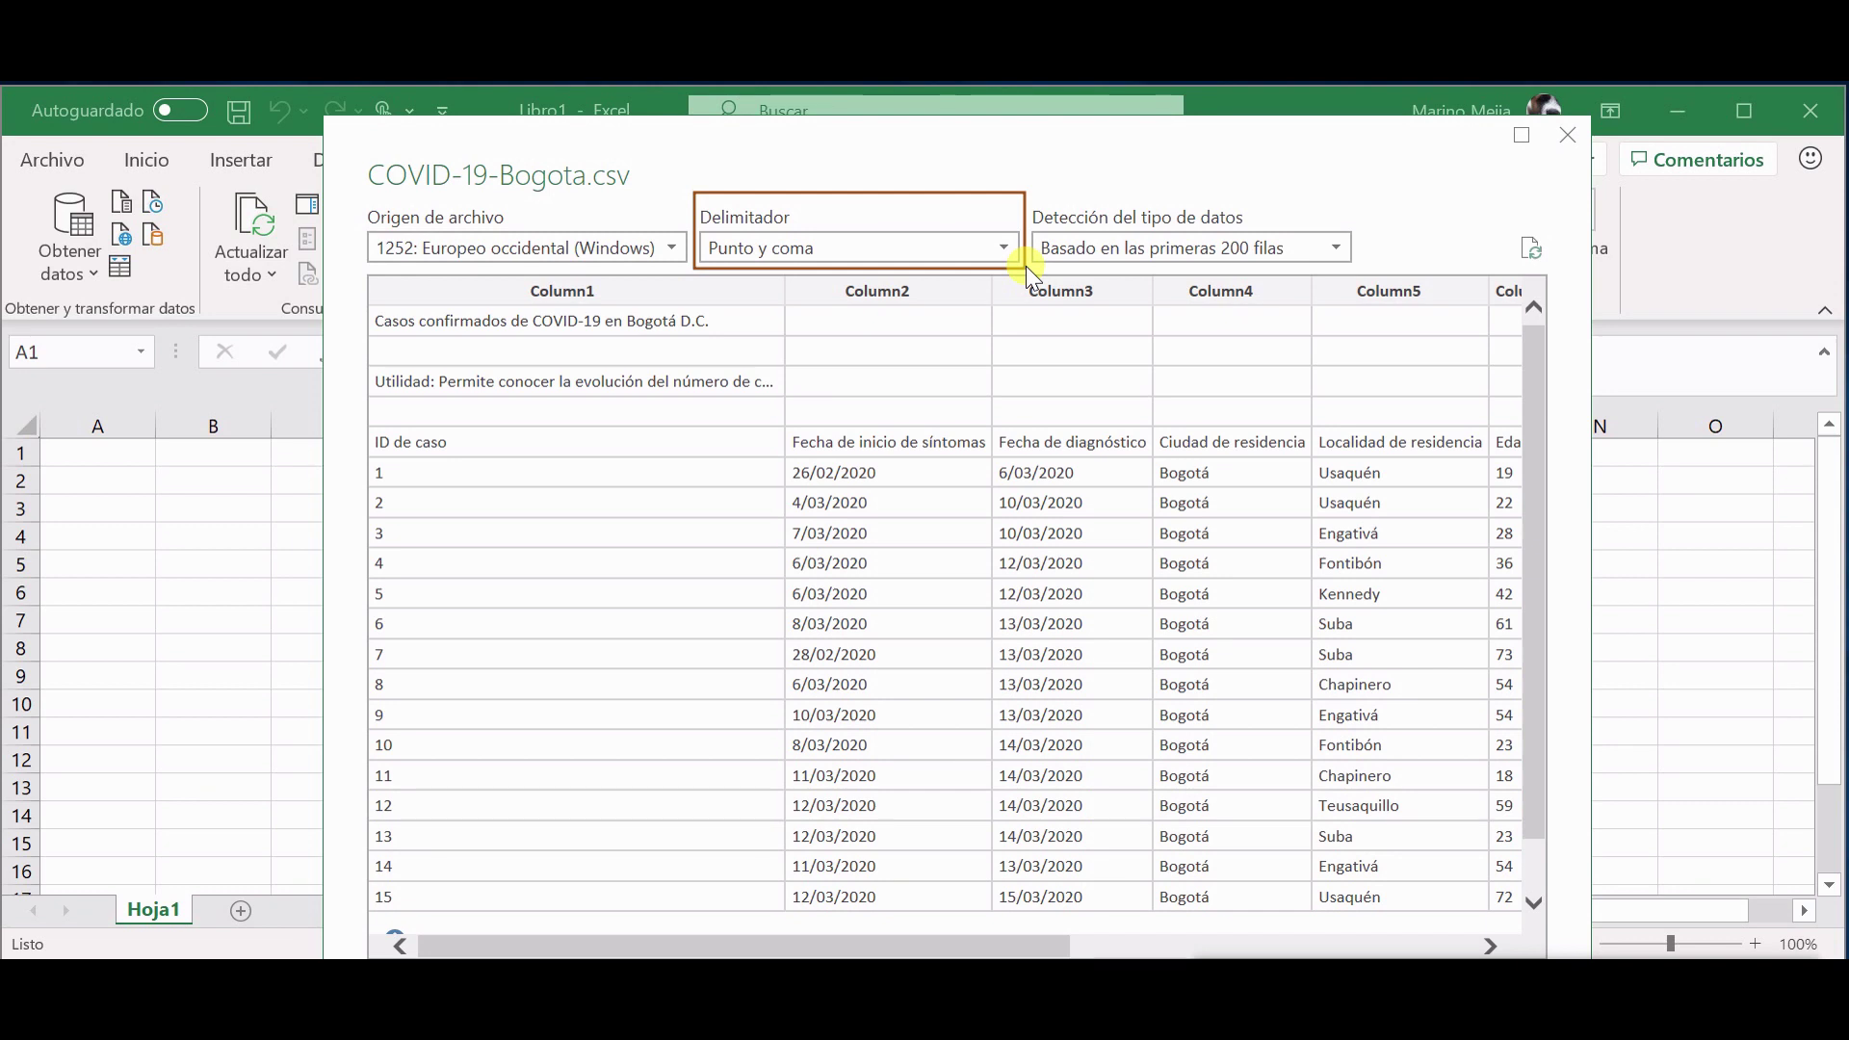
key("ctrl+z")
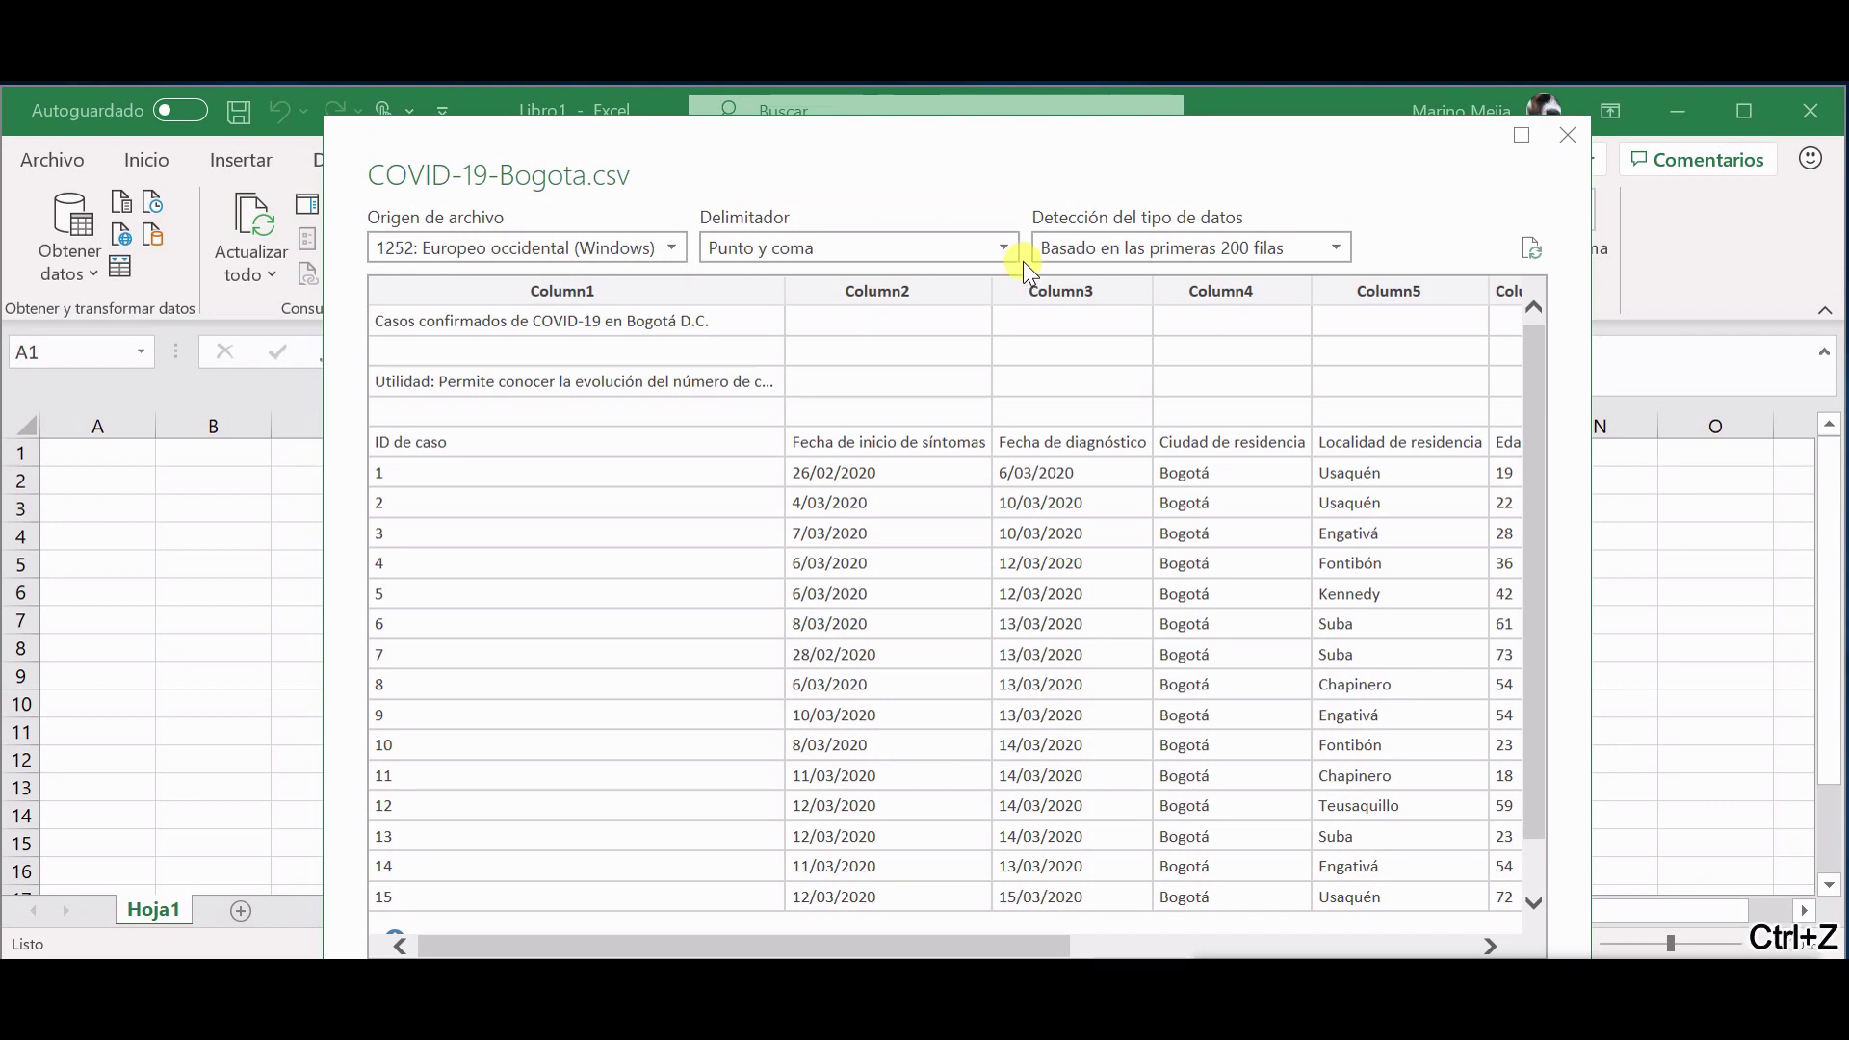
left_click(991, 250)
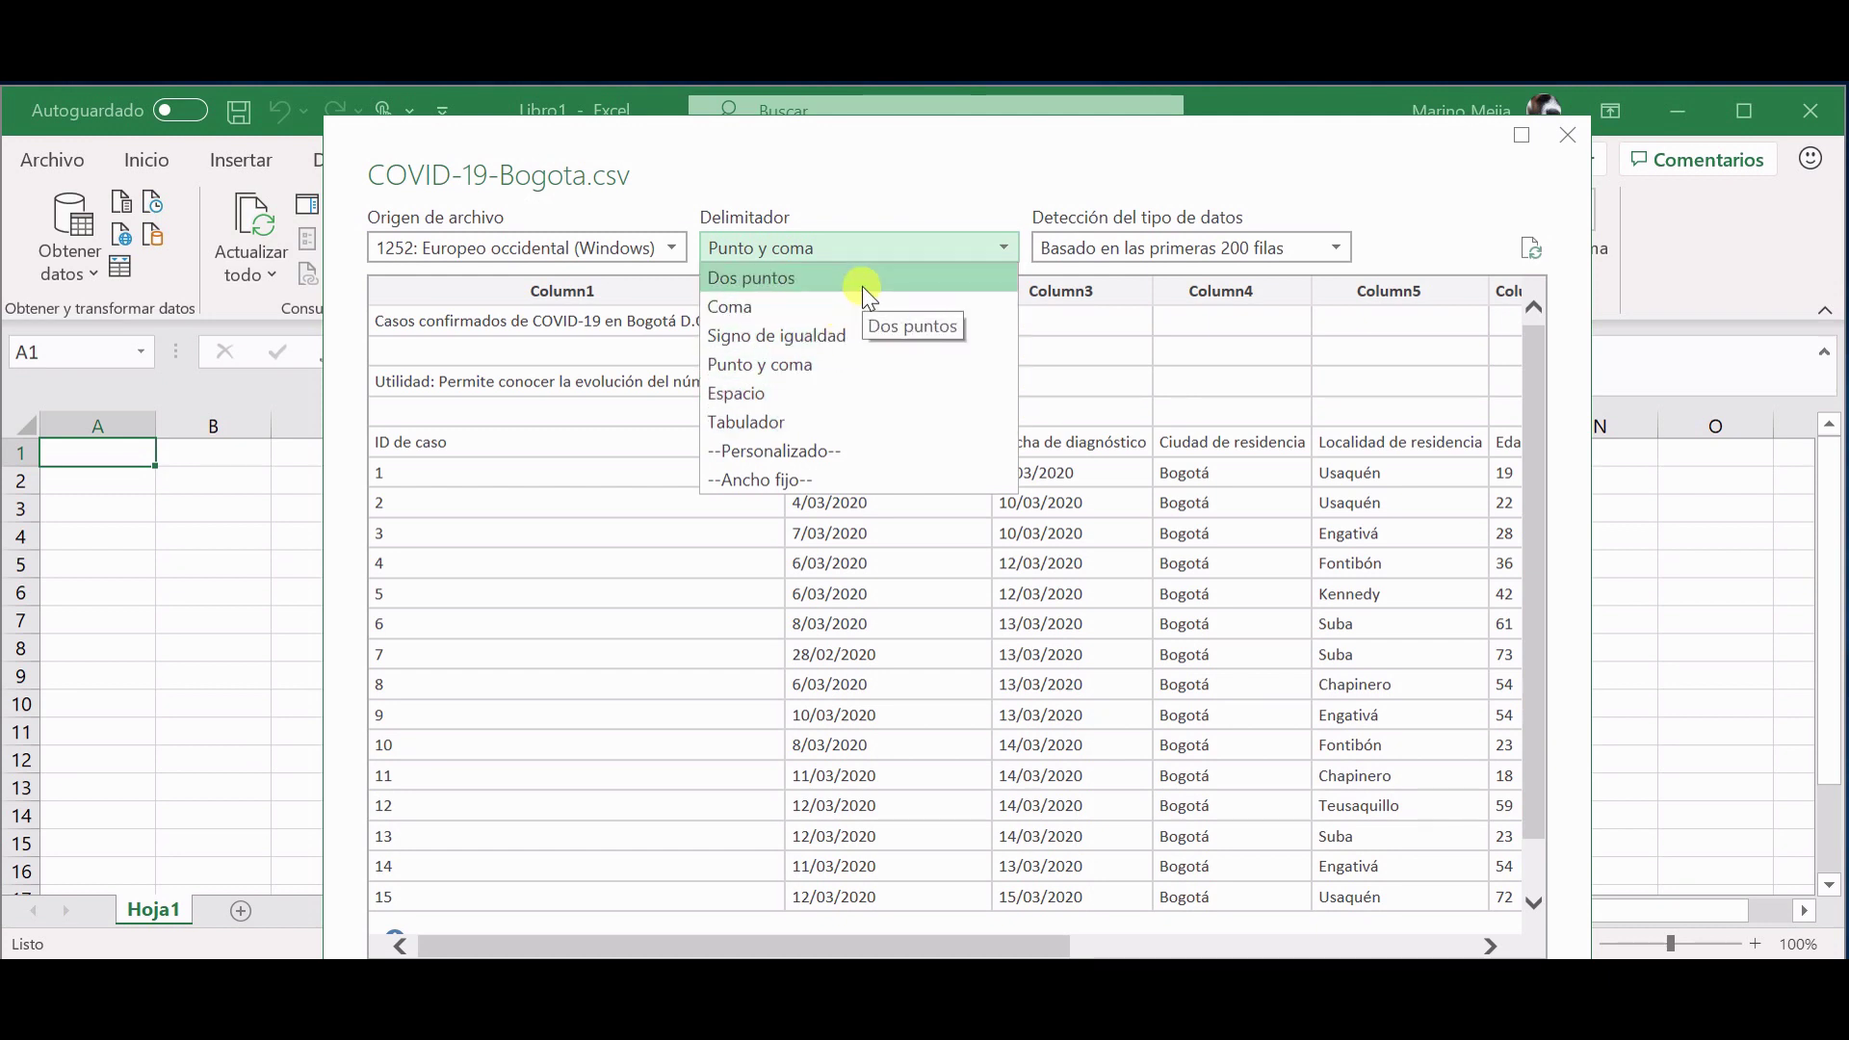
left_click(908, 248)
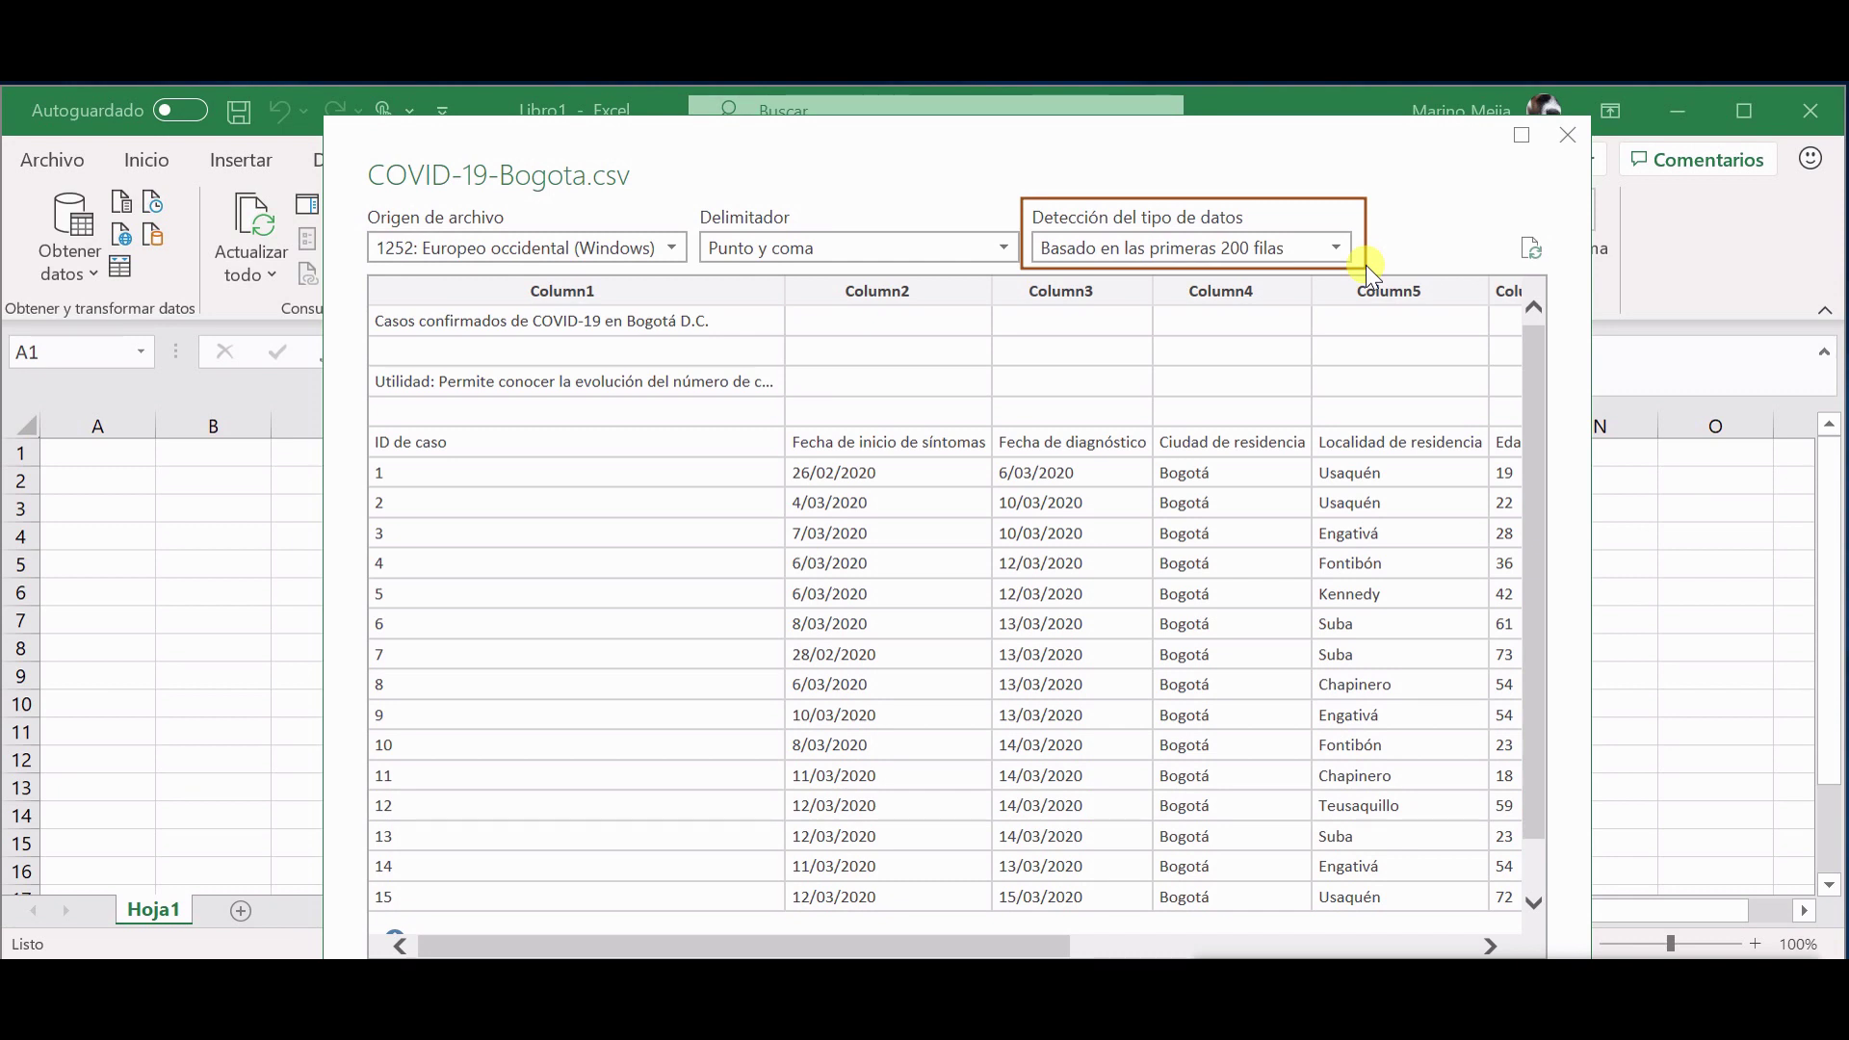
key("ctrl+z")
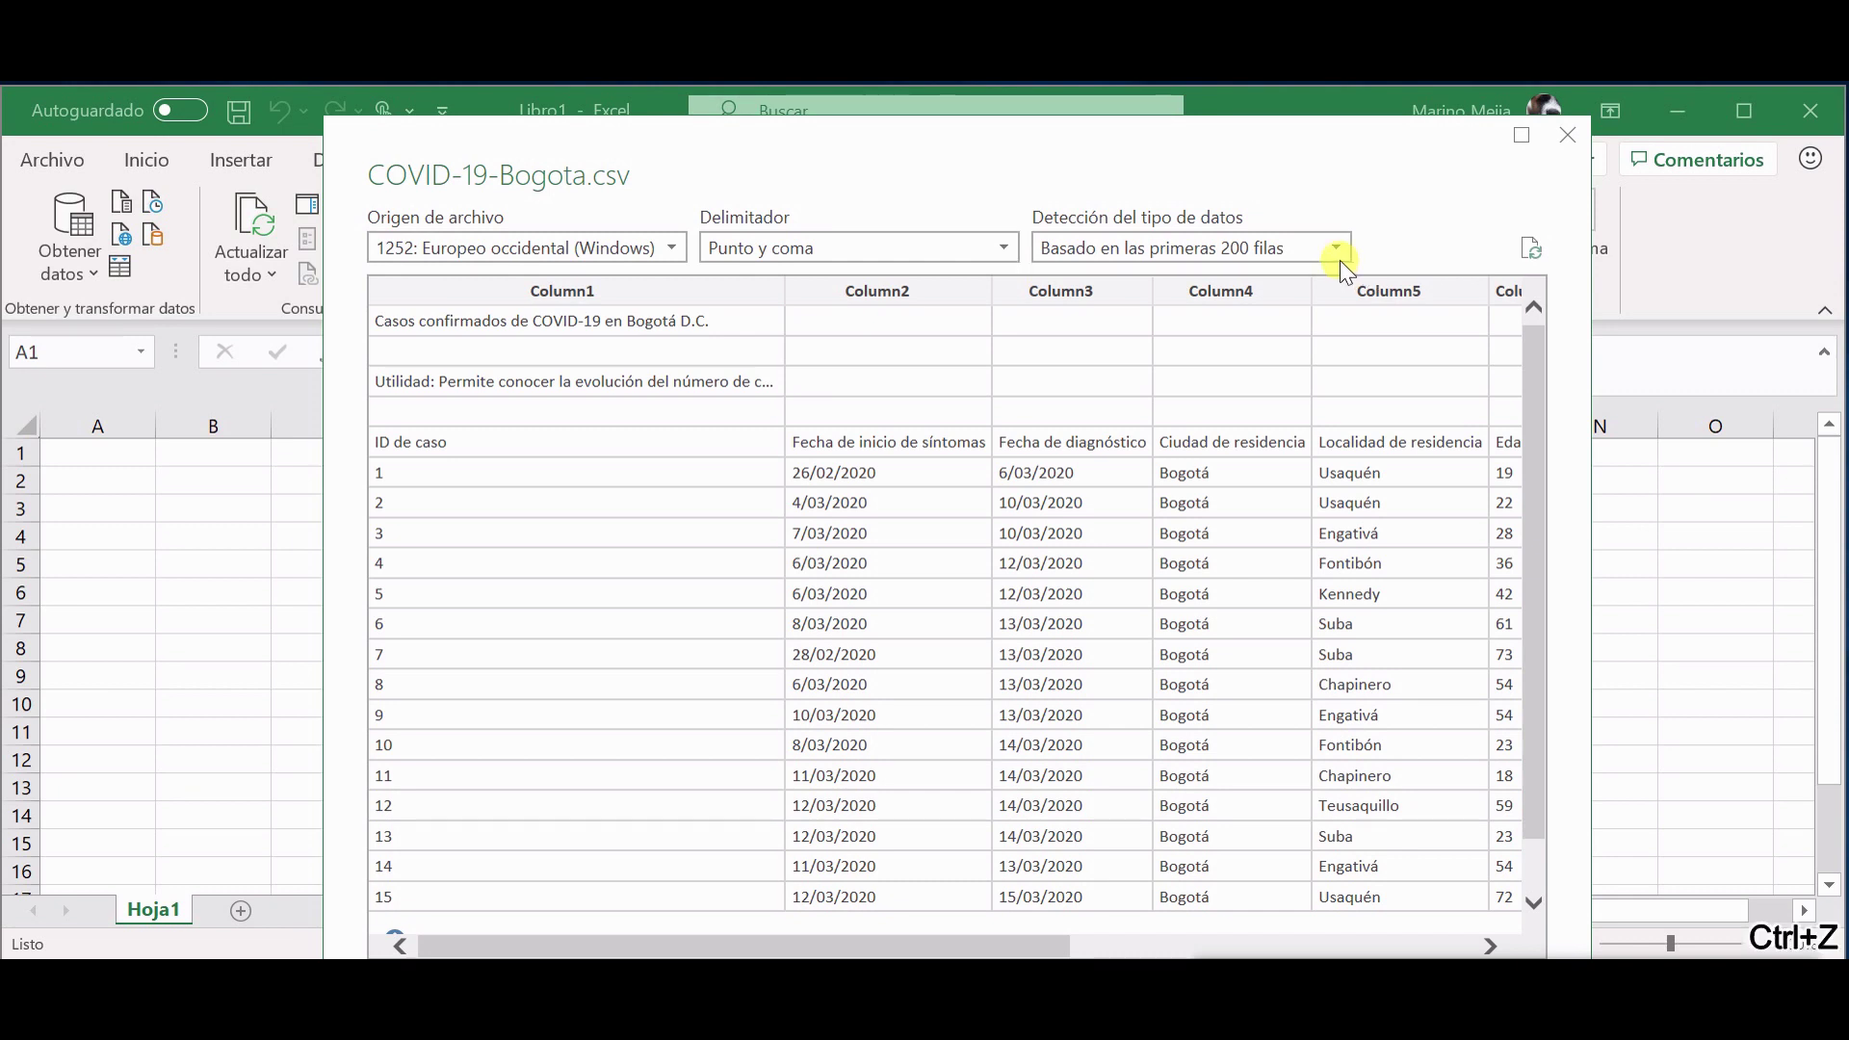
left_click(1331, 247)
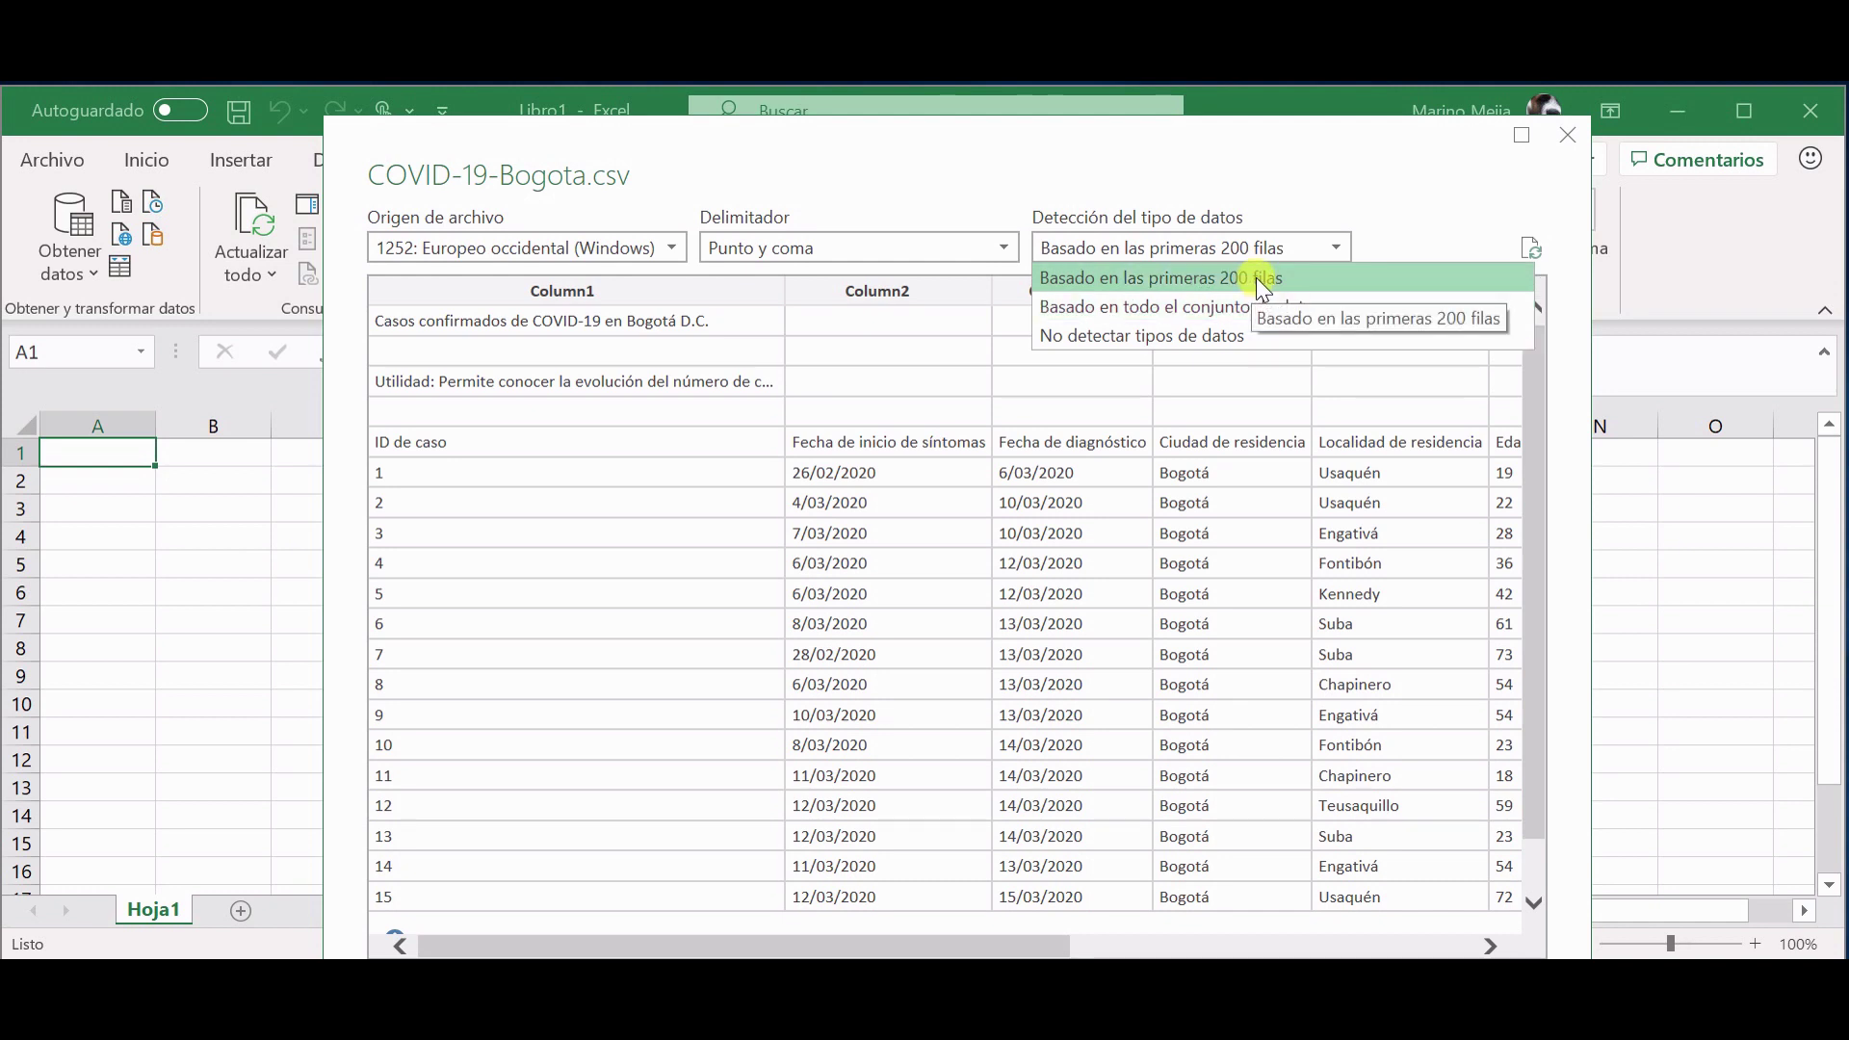
left_click(1338, 243)
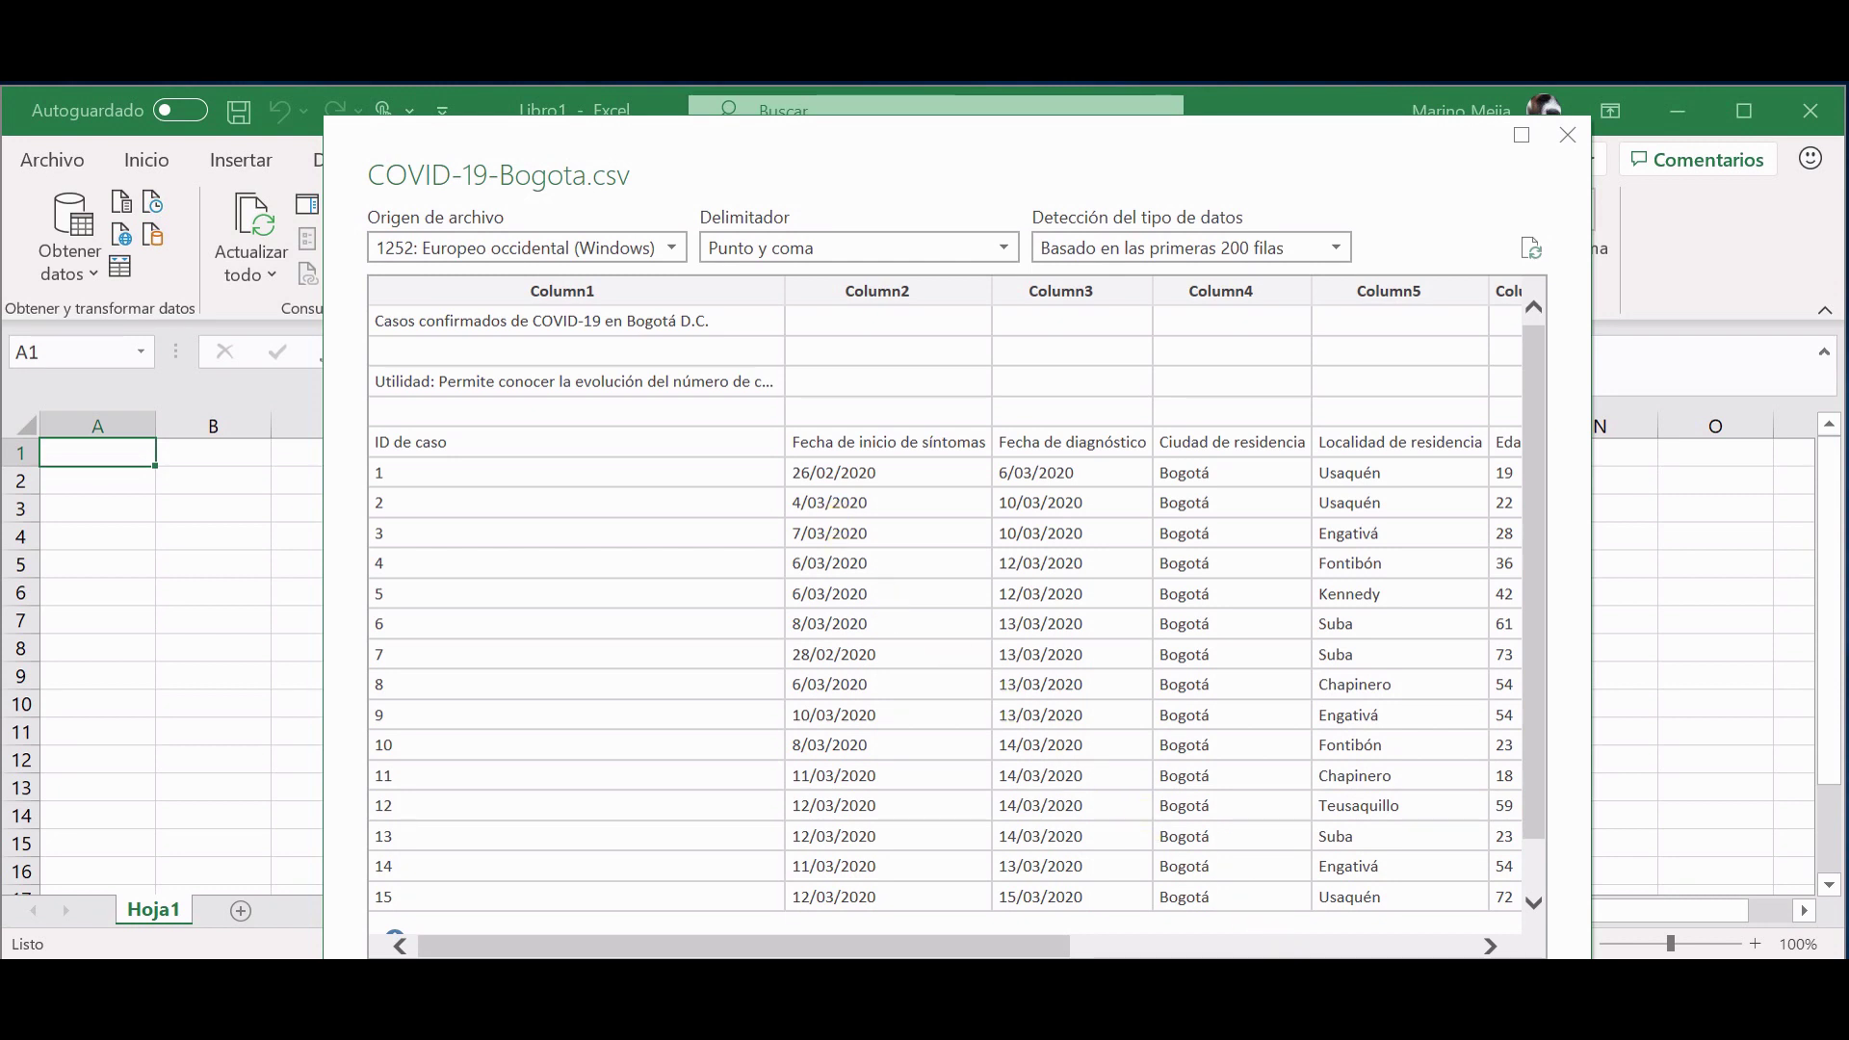
Send the previewed COVID-19-Bogota data to the Power Query Editor for transformation instead of loading it directly
left_click_drag(1235, 135, 1412, 114)
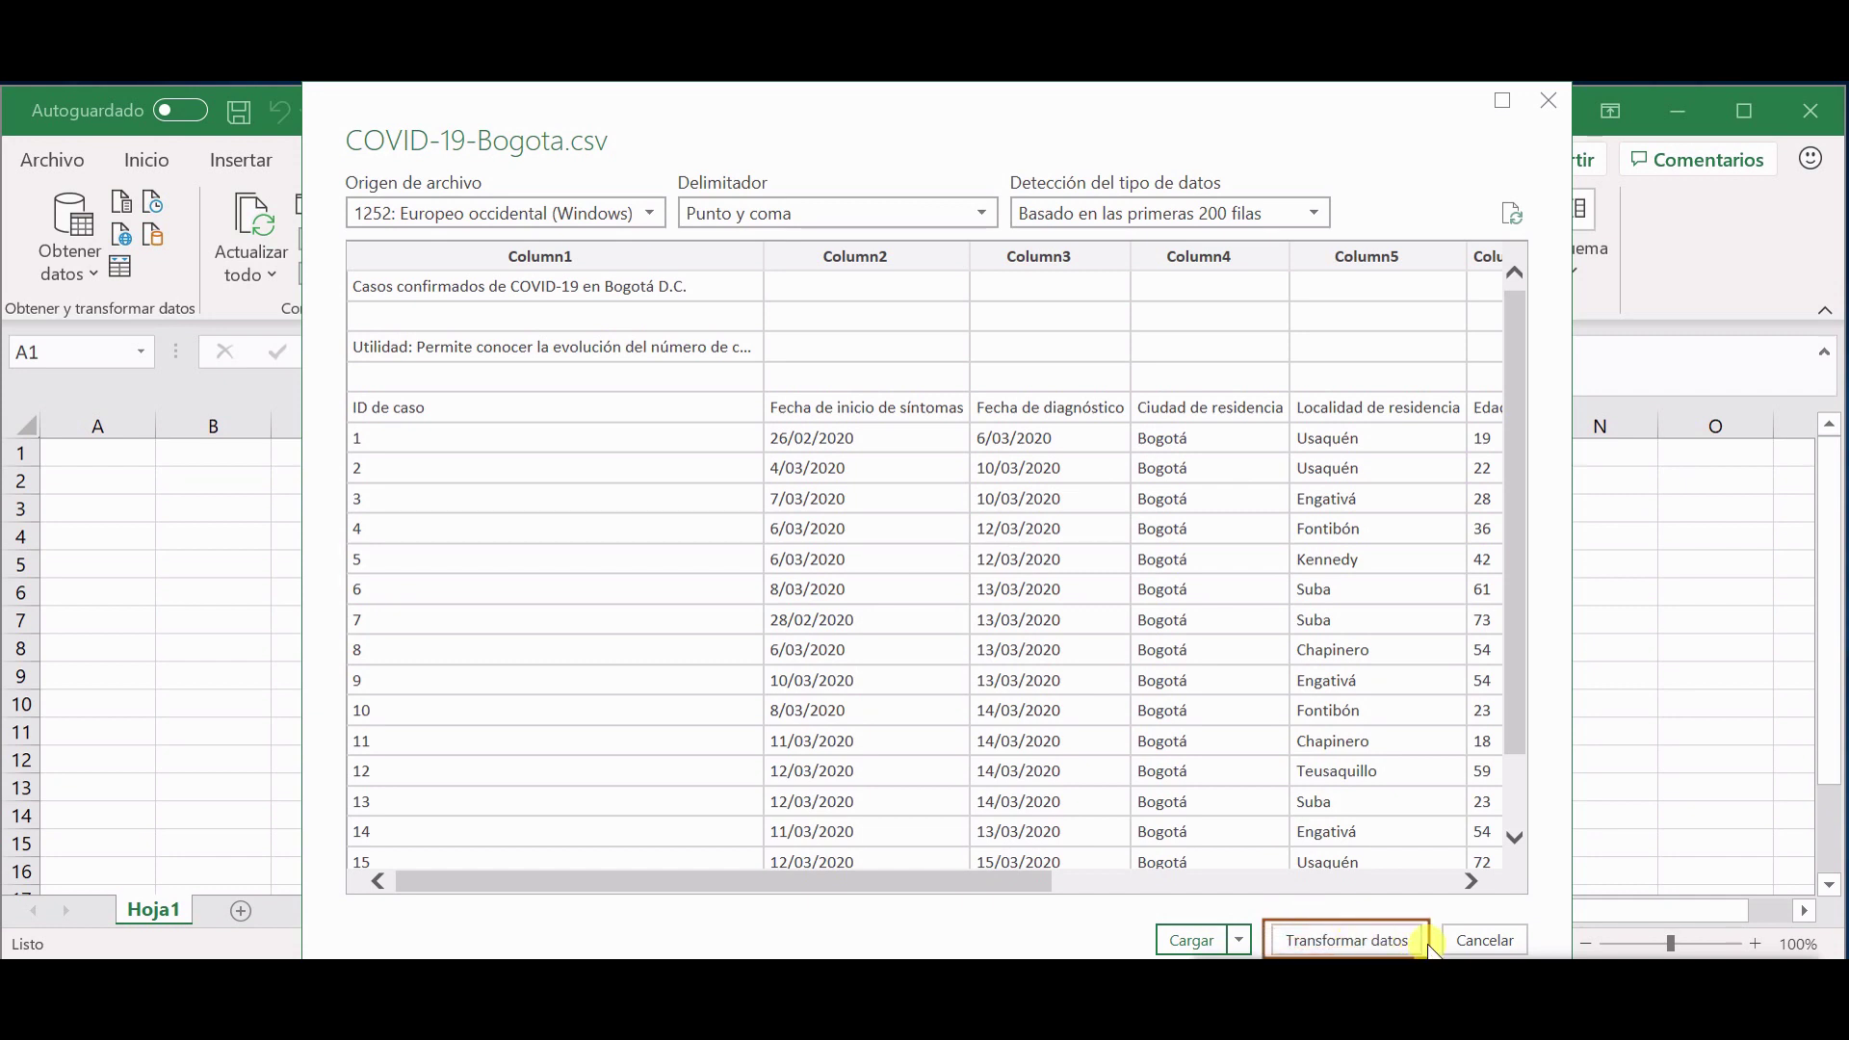
key("ctrl+z")
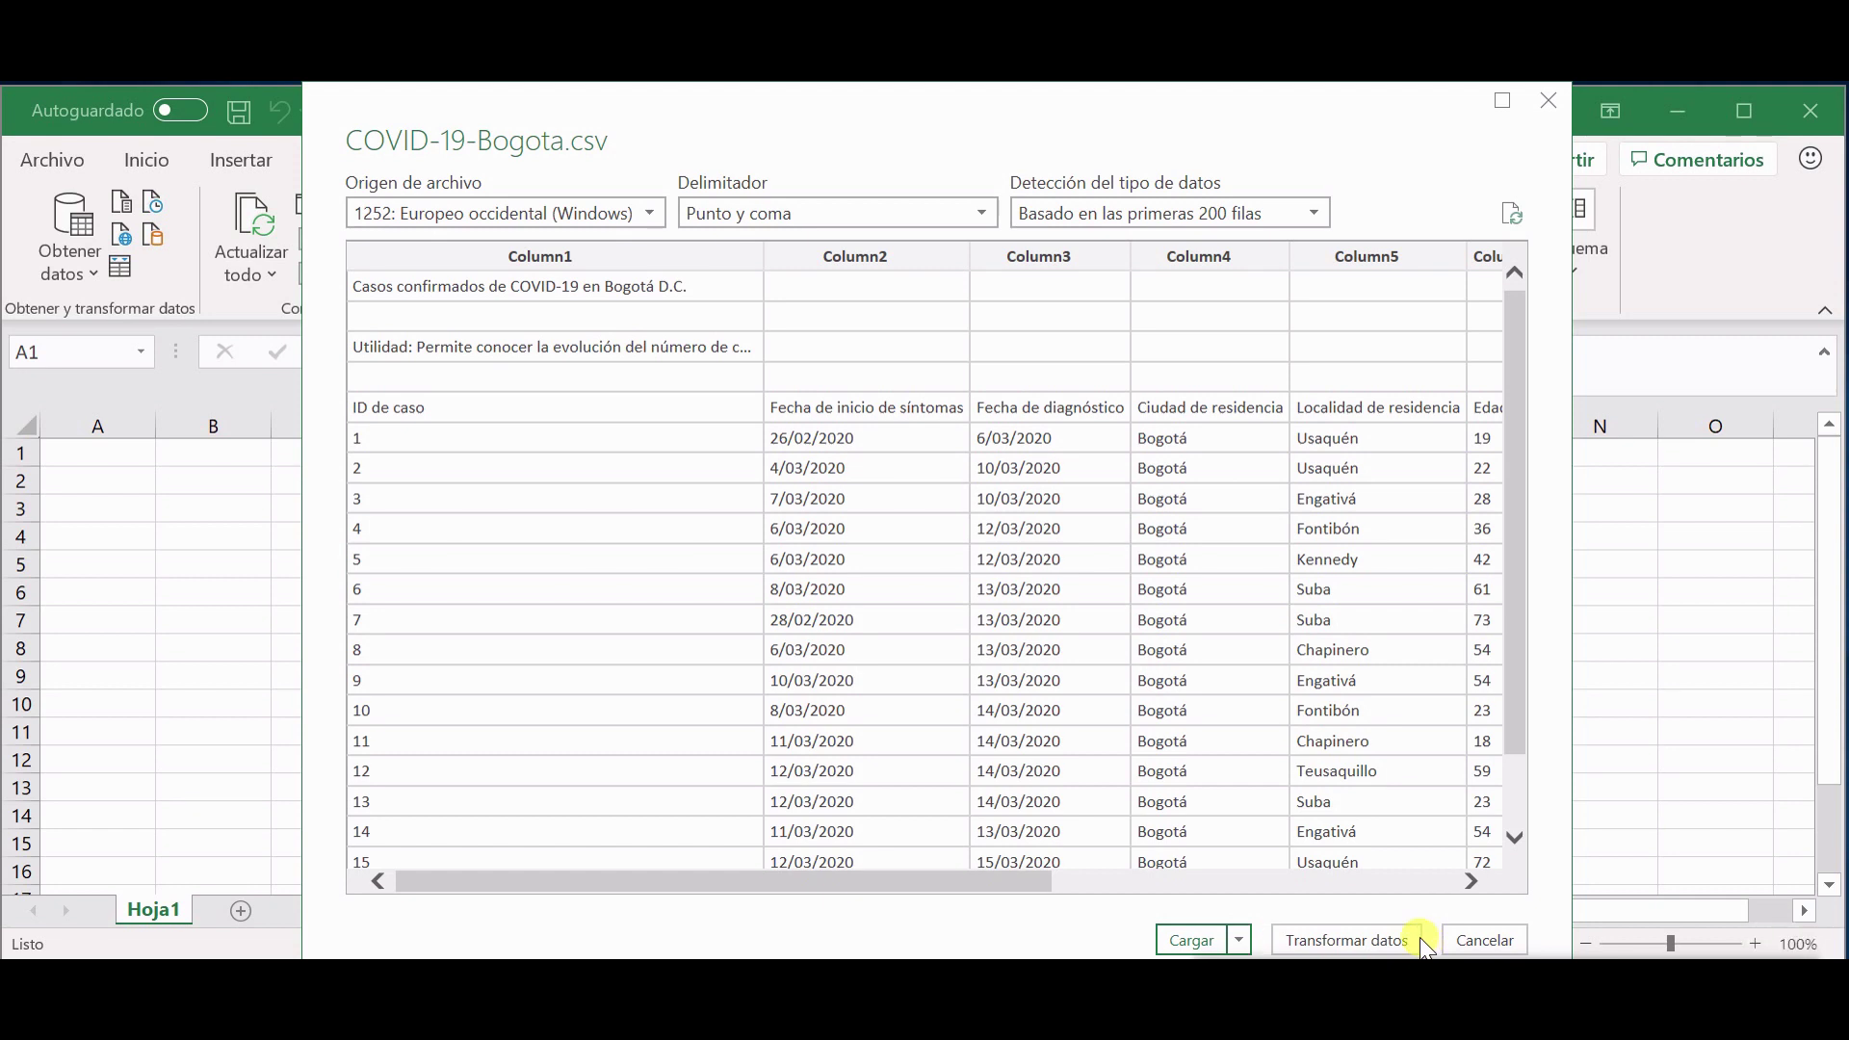
left_click(1350, 940)
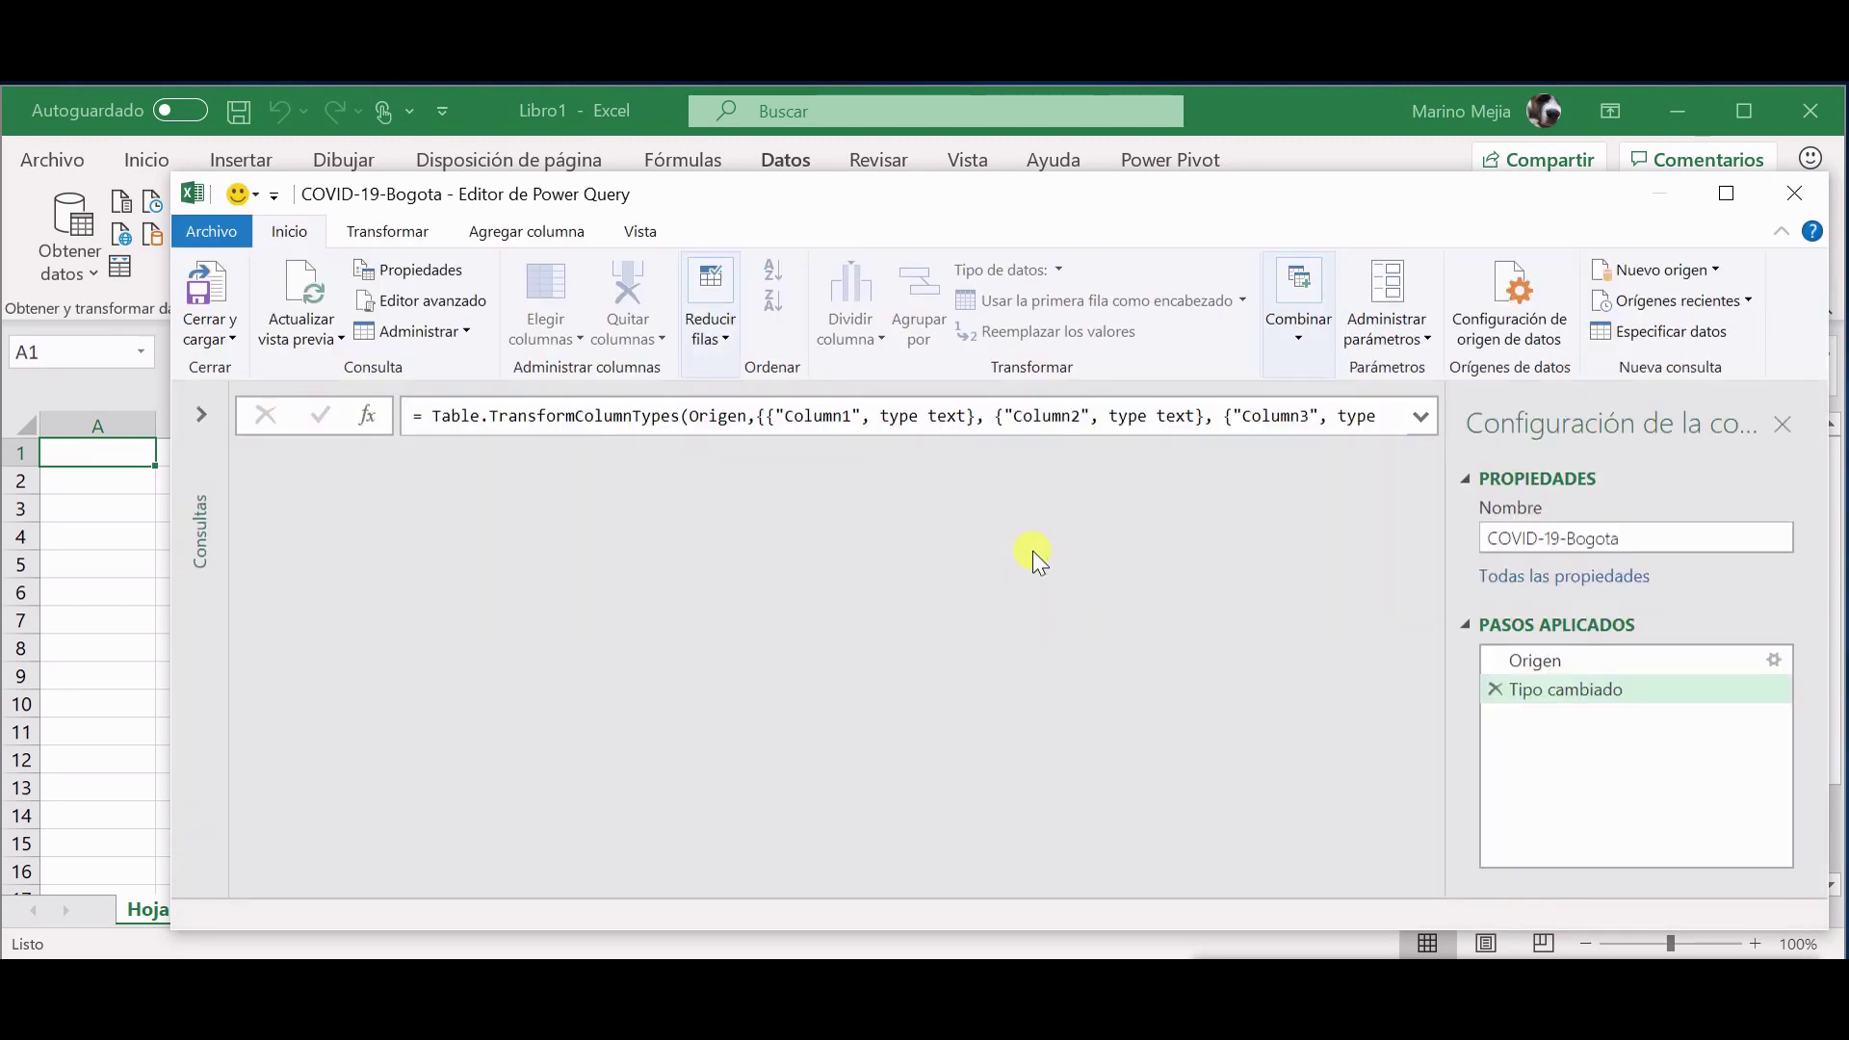
key("alt")
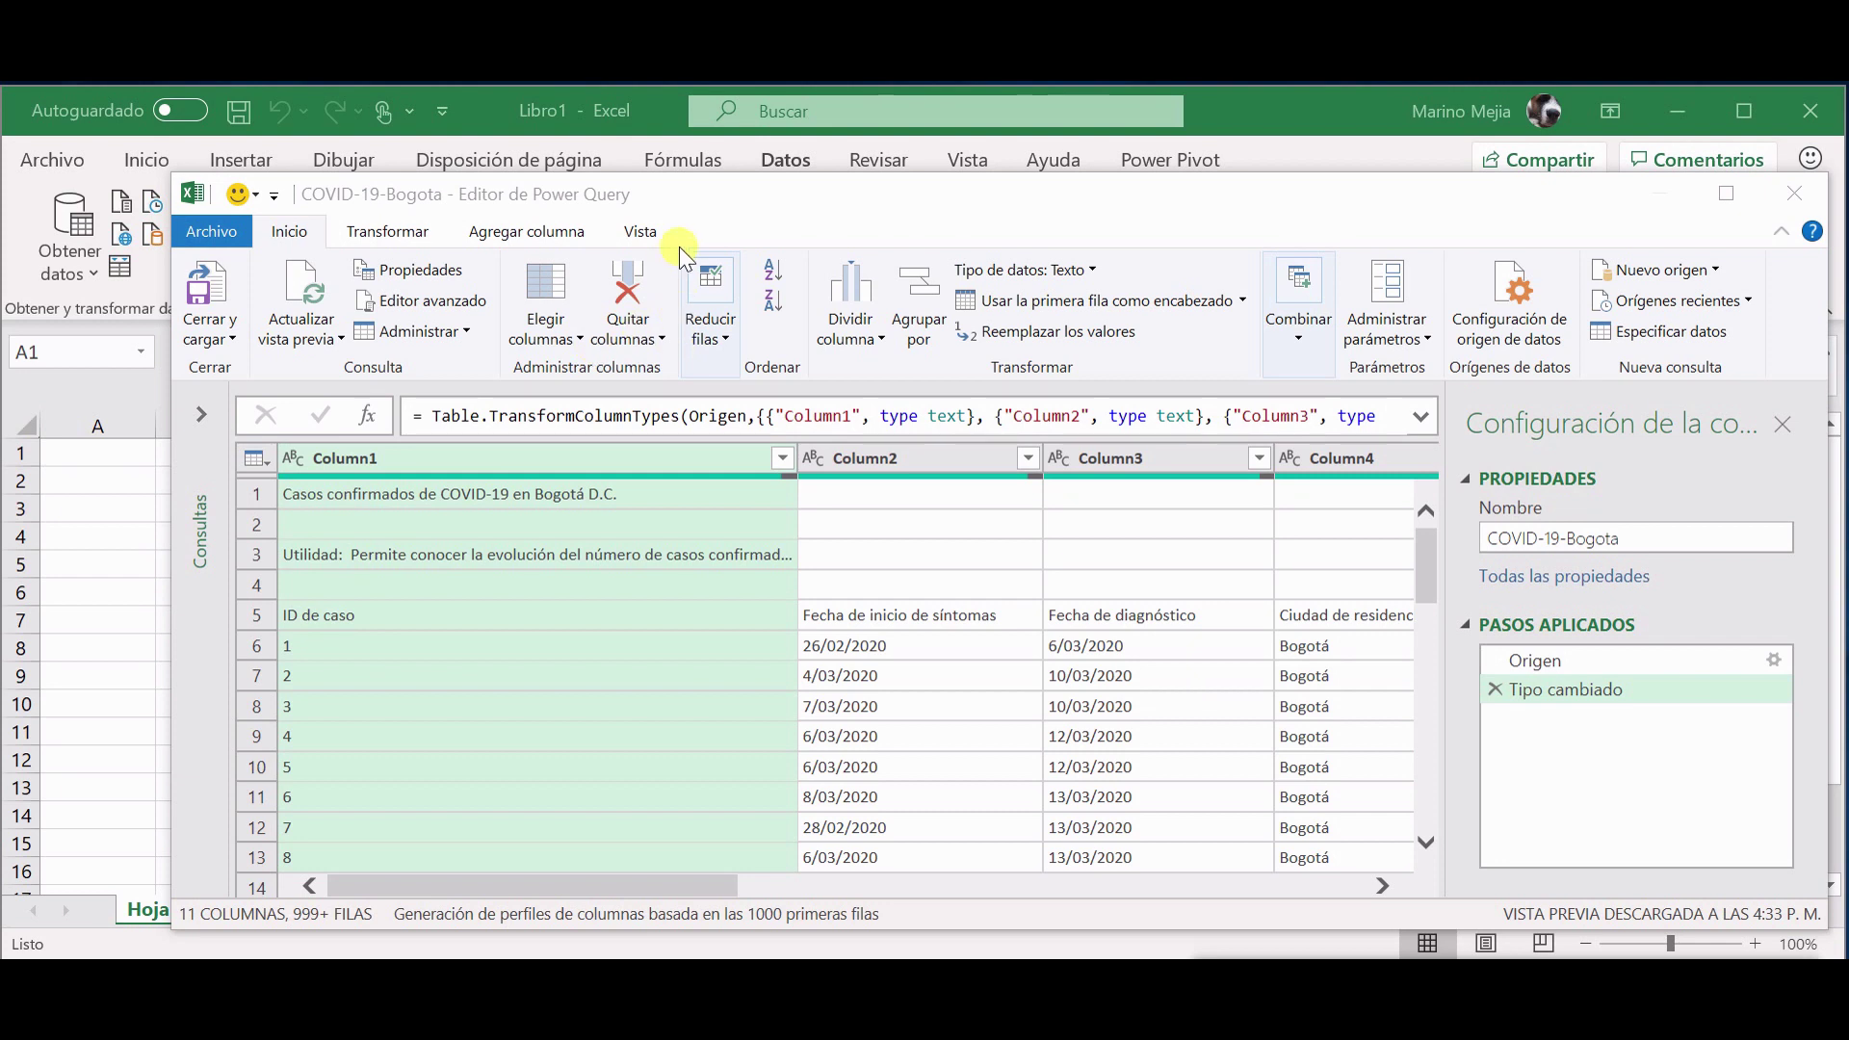
left_click_drag(696, 252, 747, 383)
key("ctrl+z")
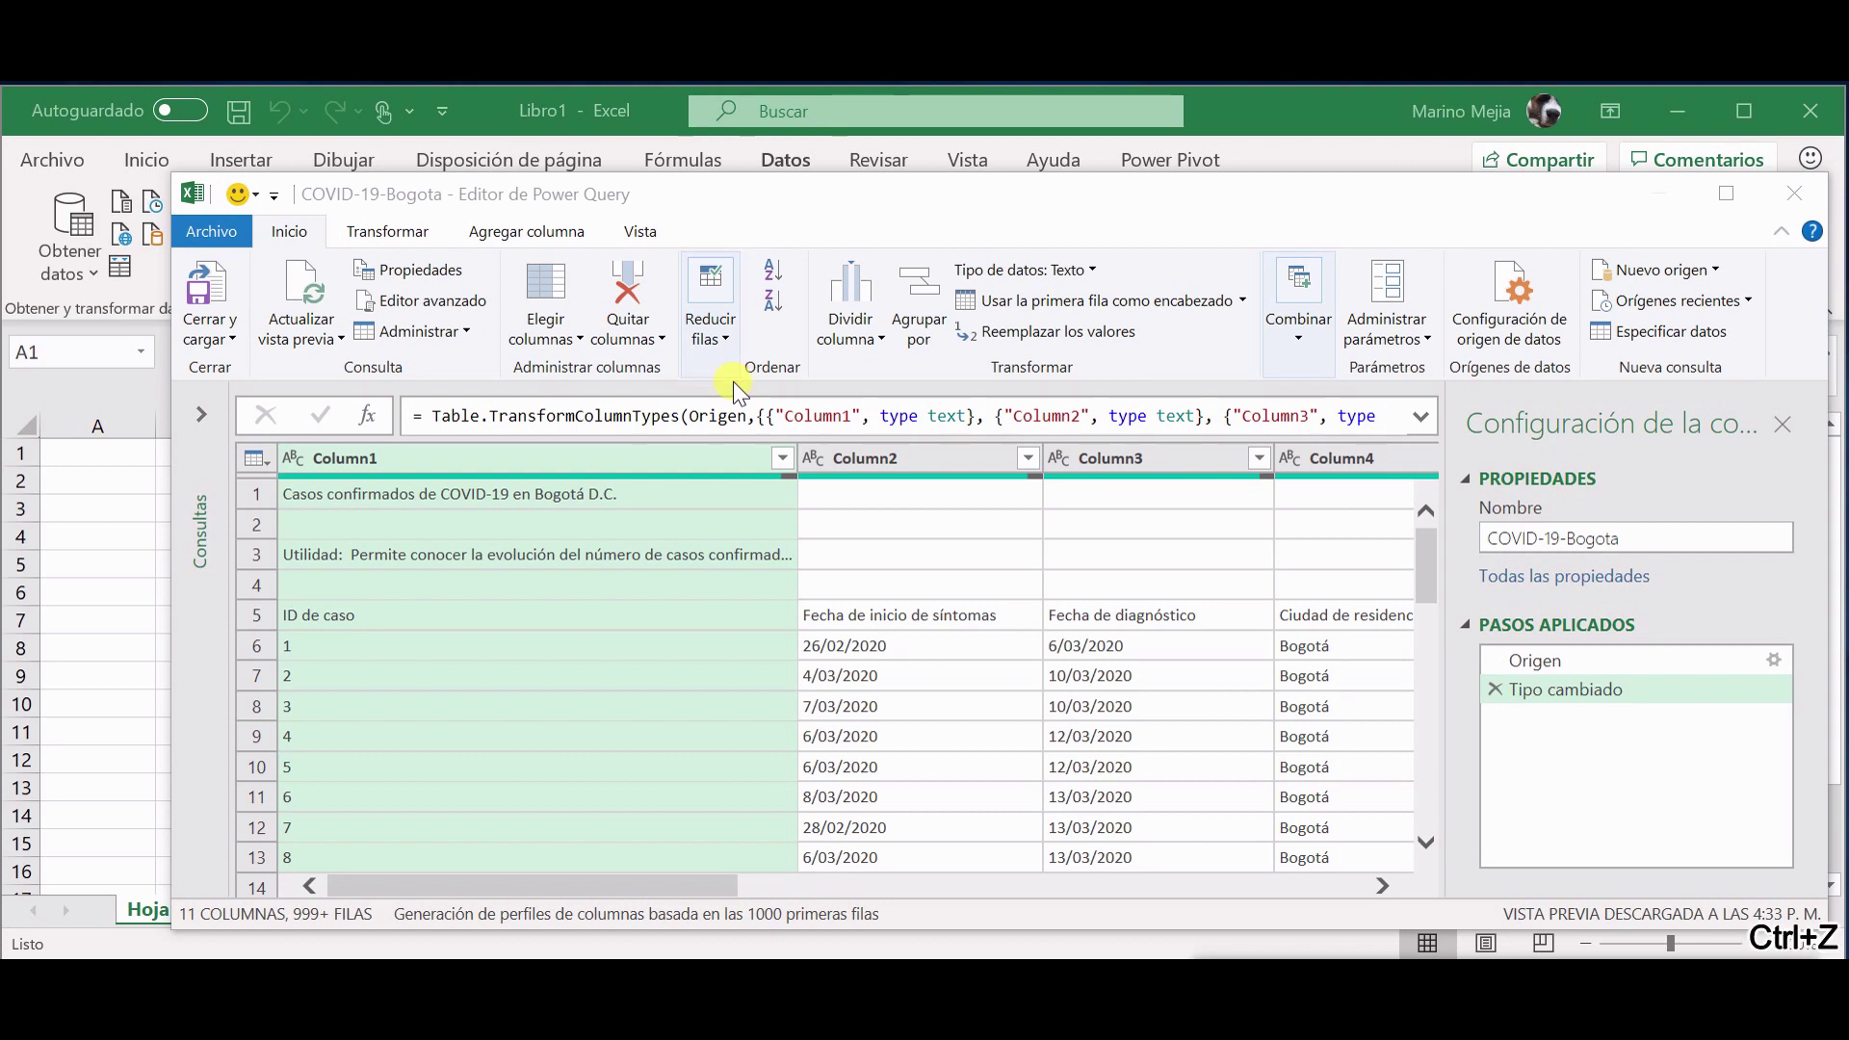
Remove the top 4 rows from the COVID-19-Bogota query
left_click(727, 340)
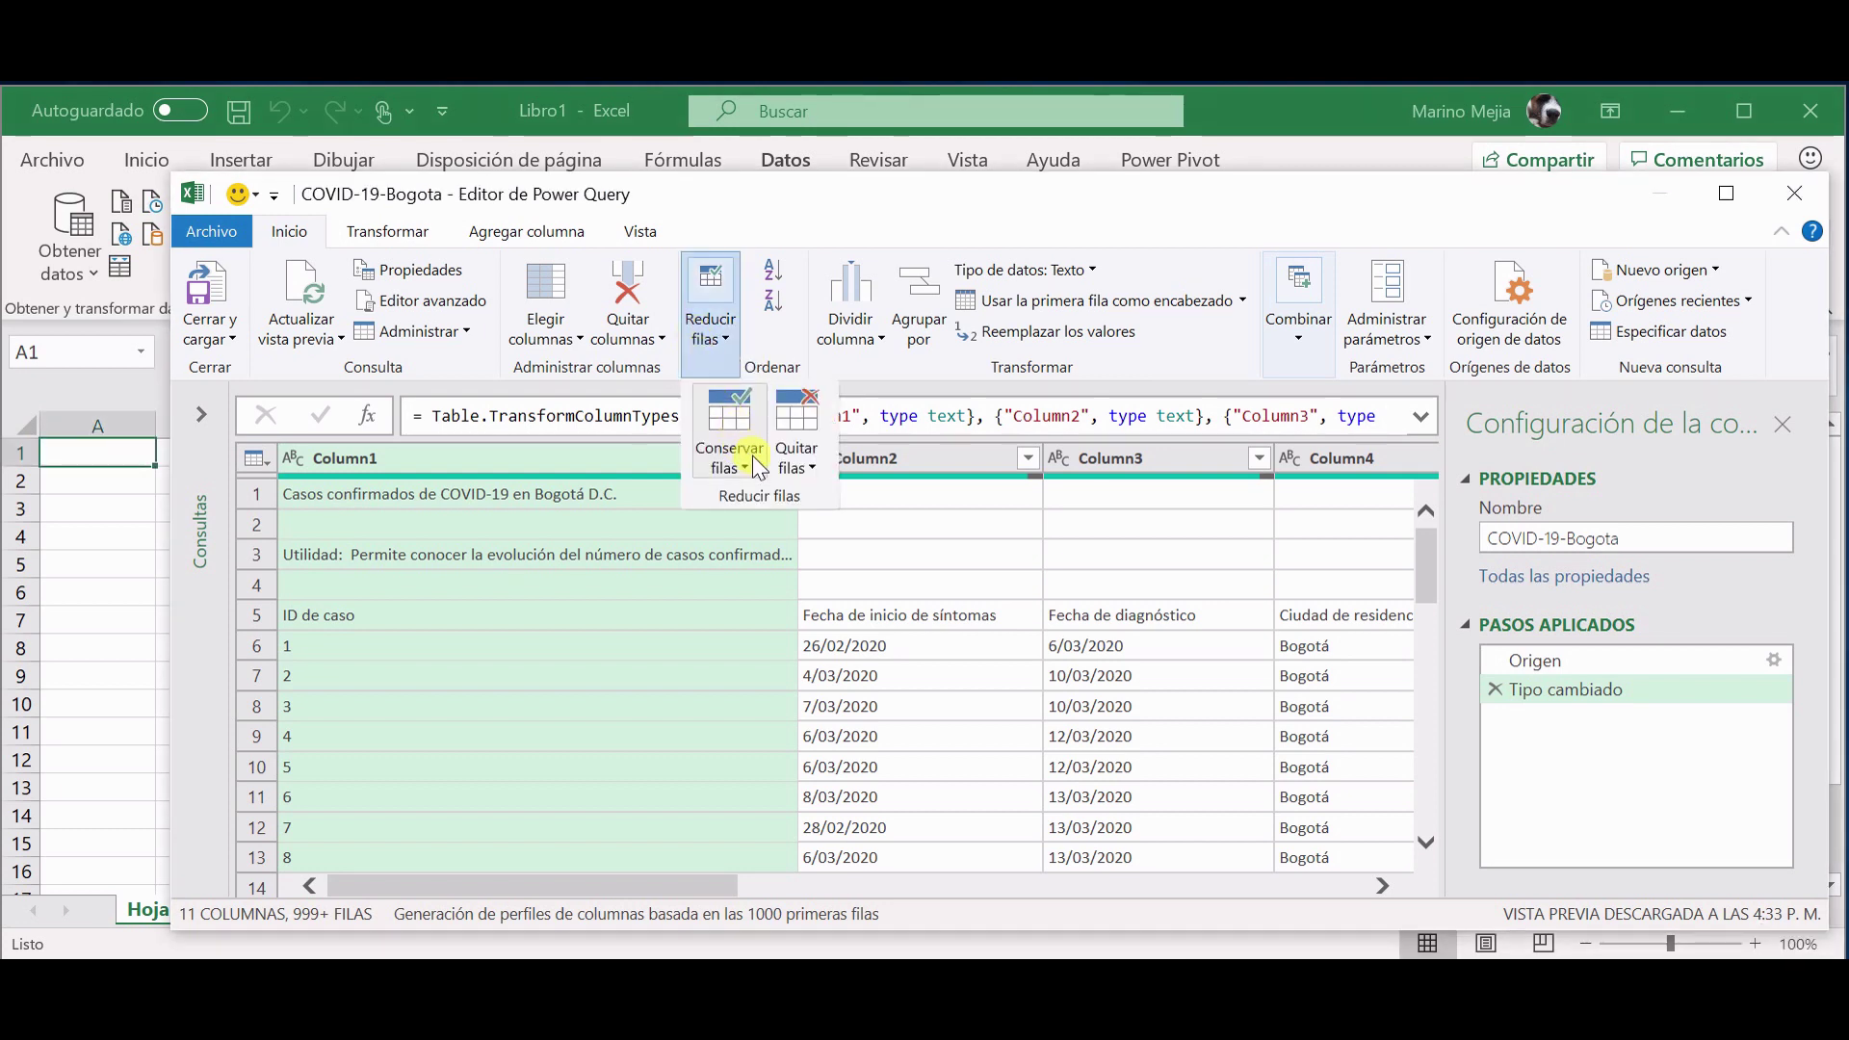
left_click(805, 458)
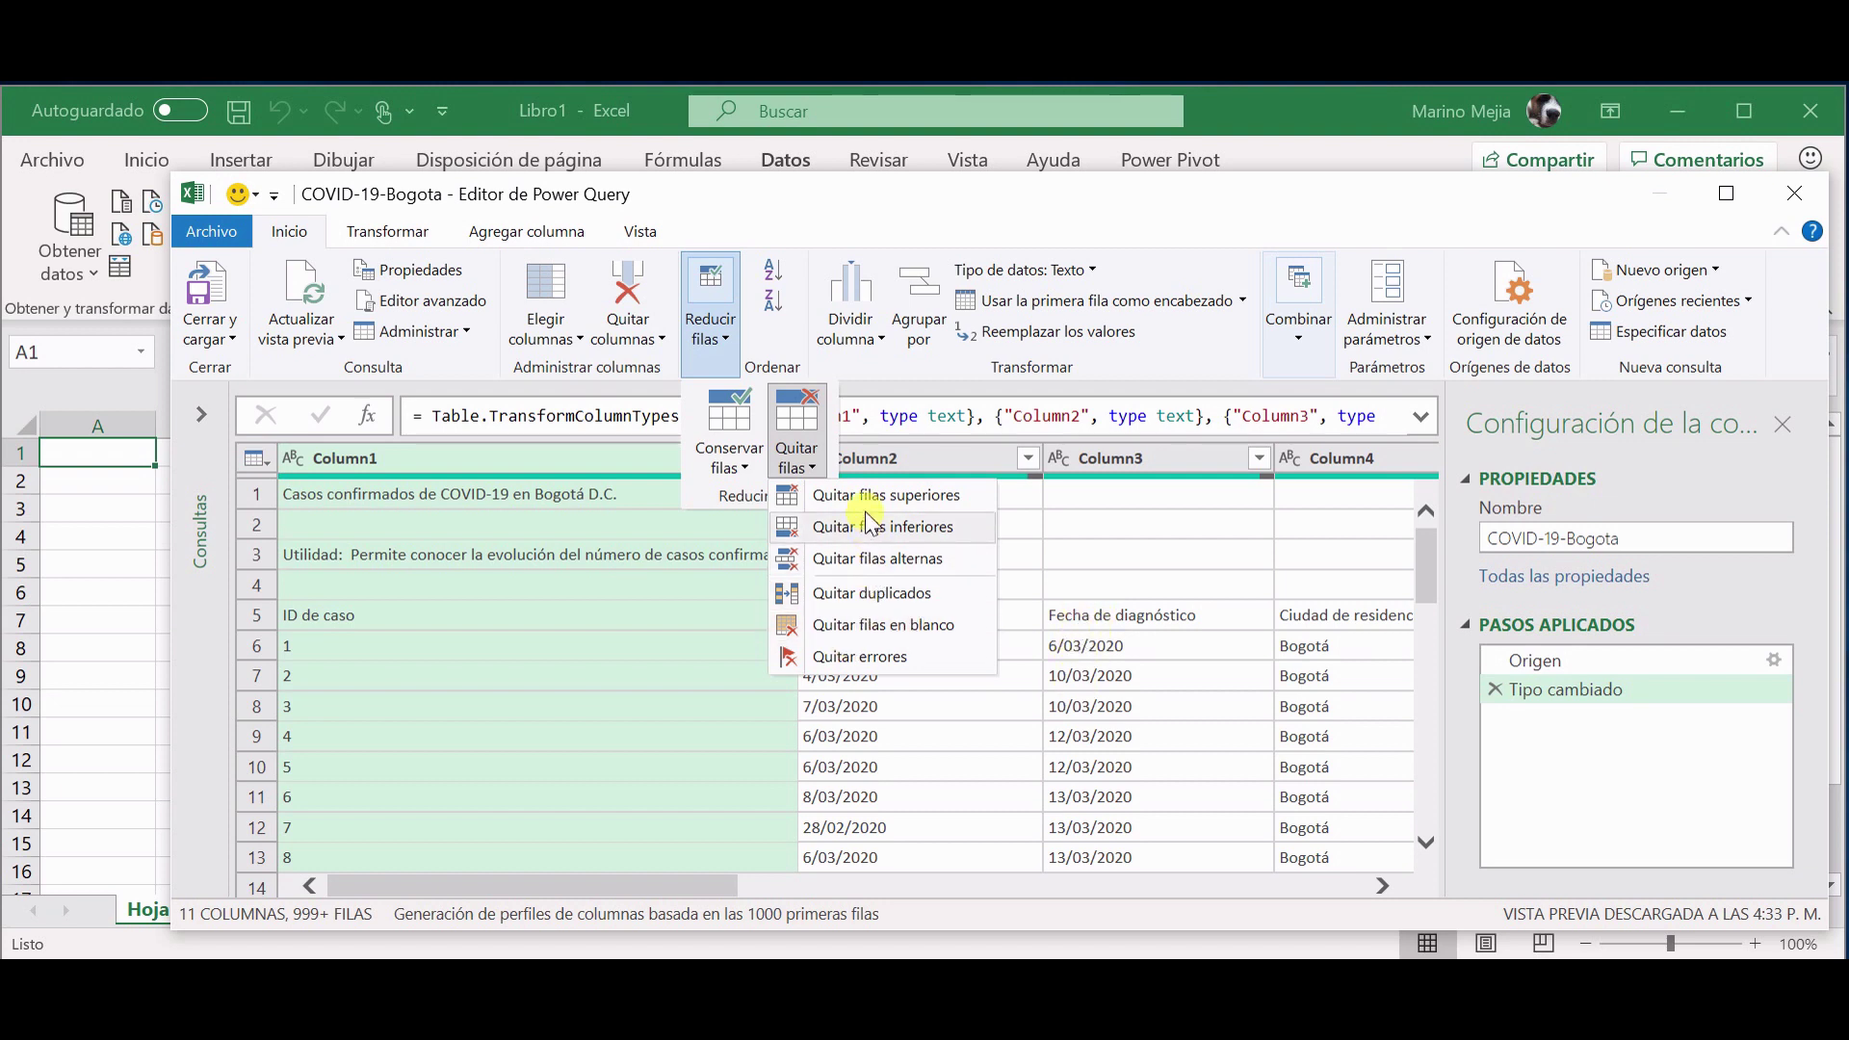
left_click(909, 499)
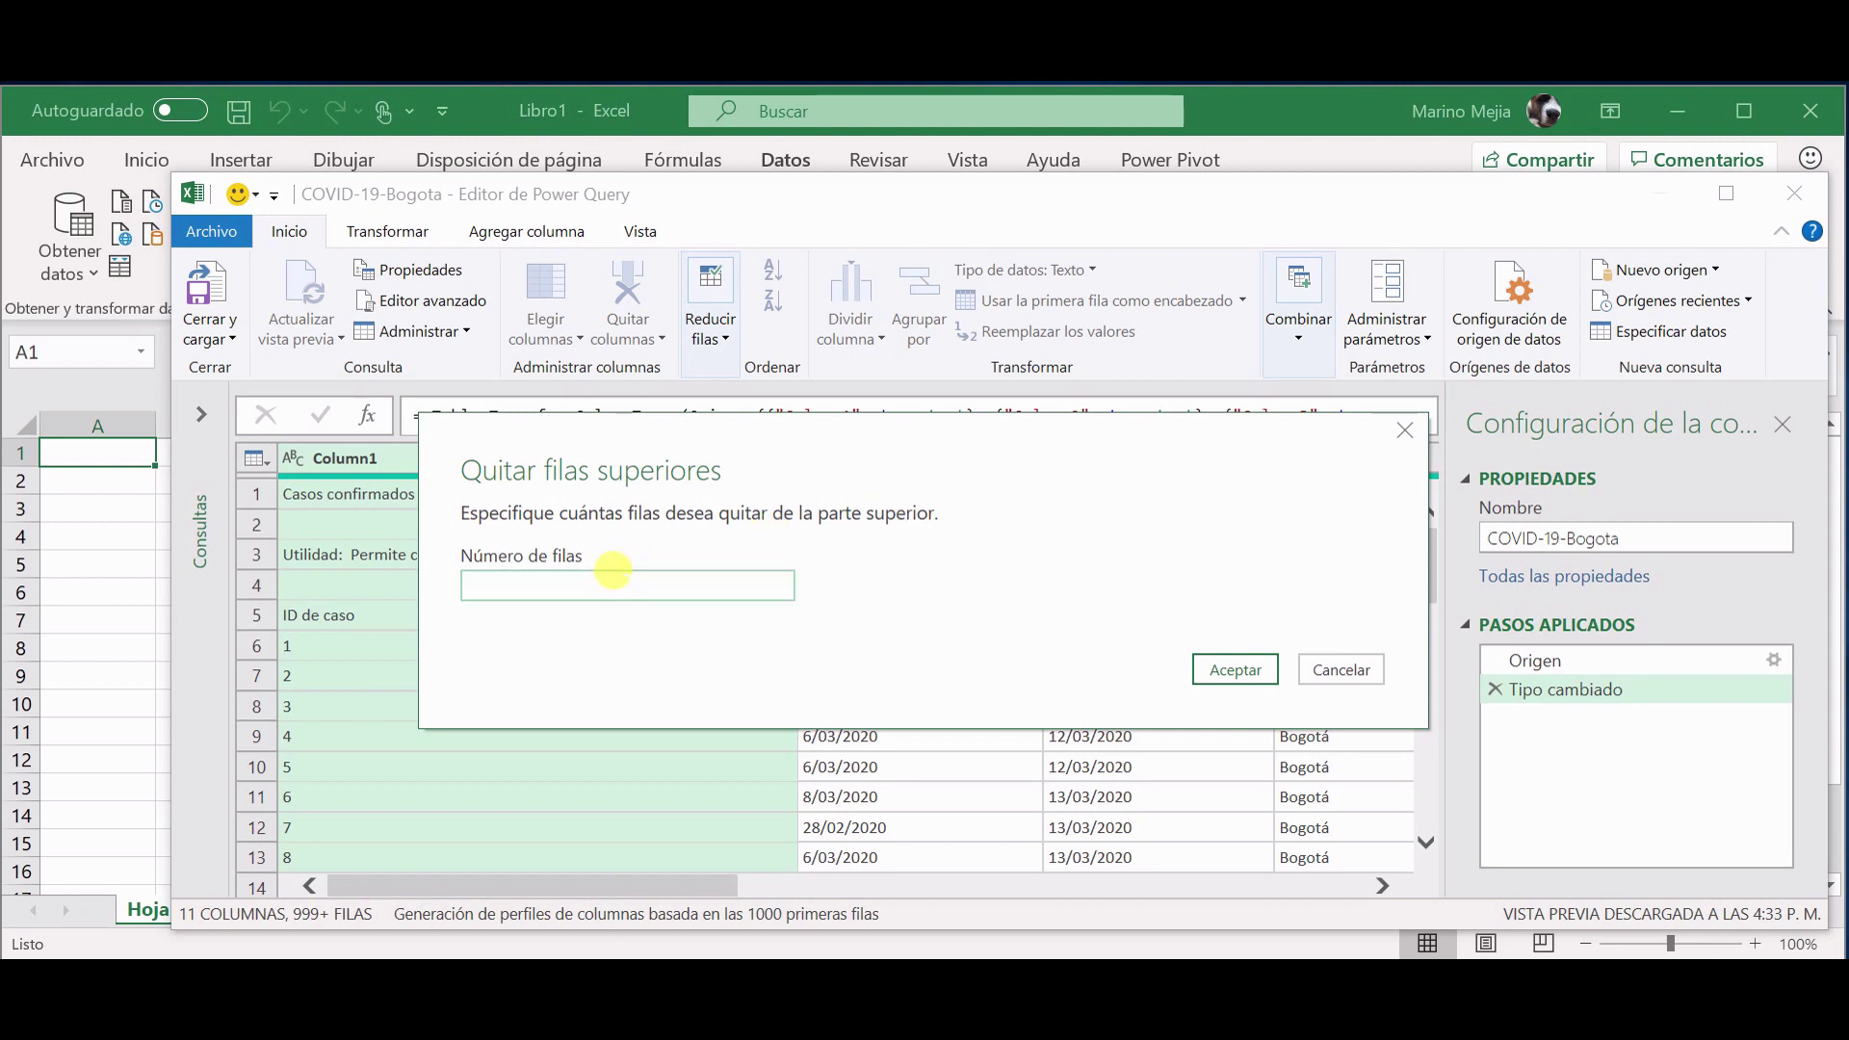
type("4")
left_click(1232, 670)
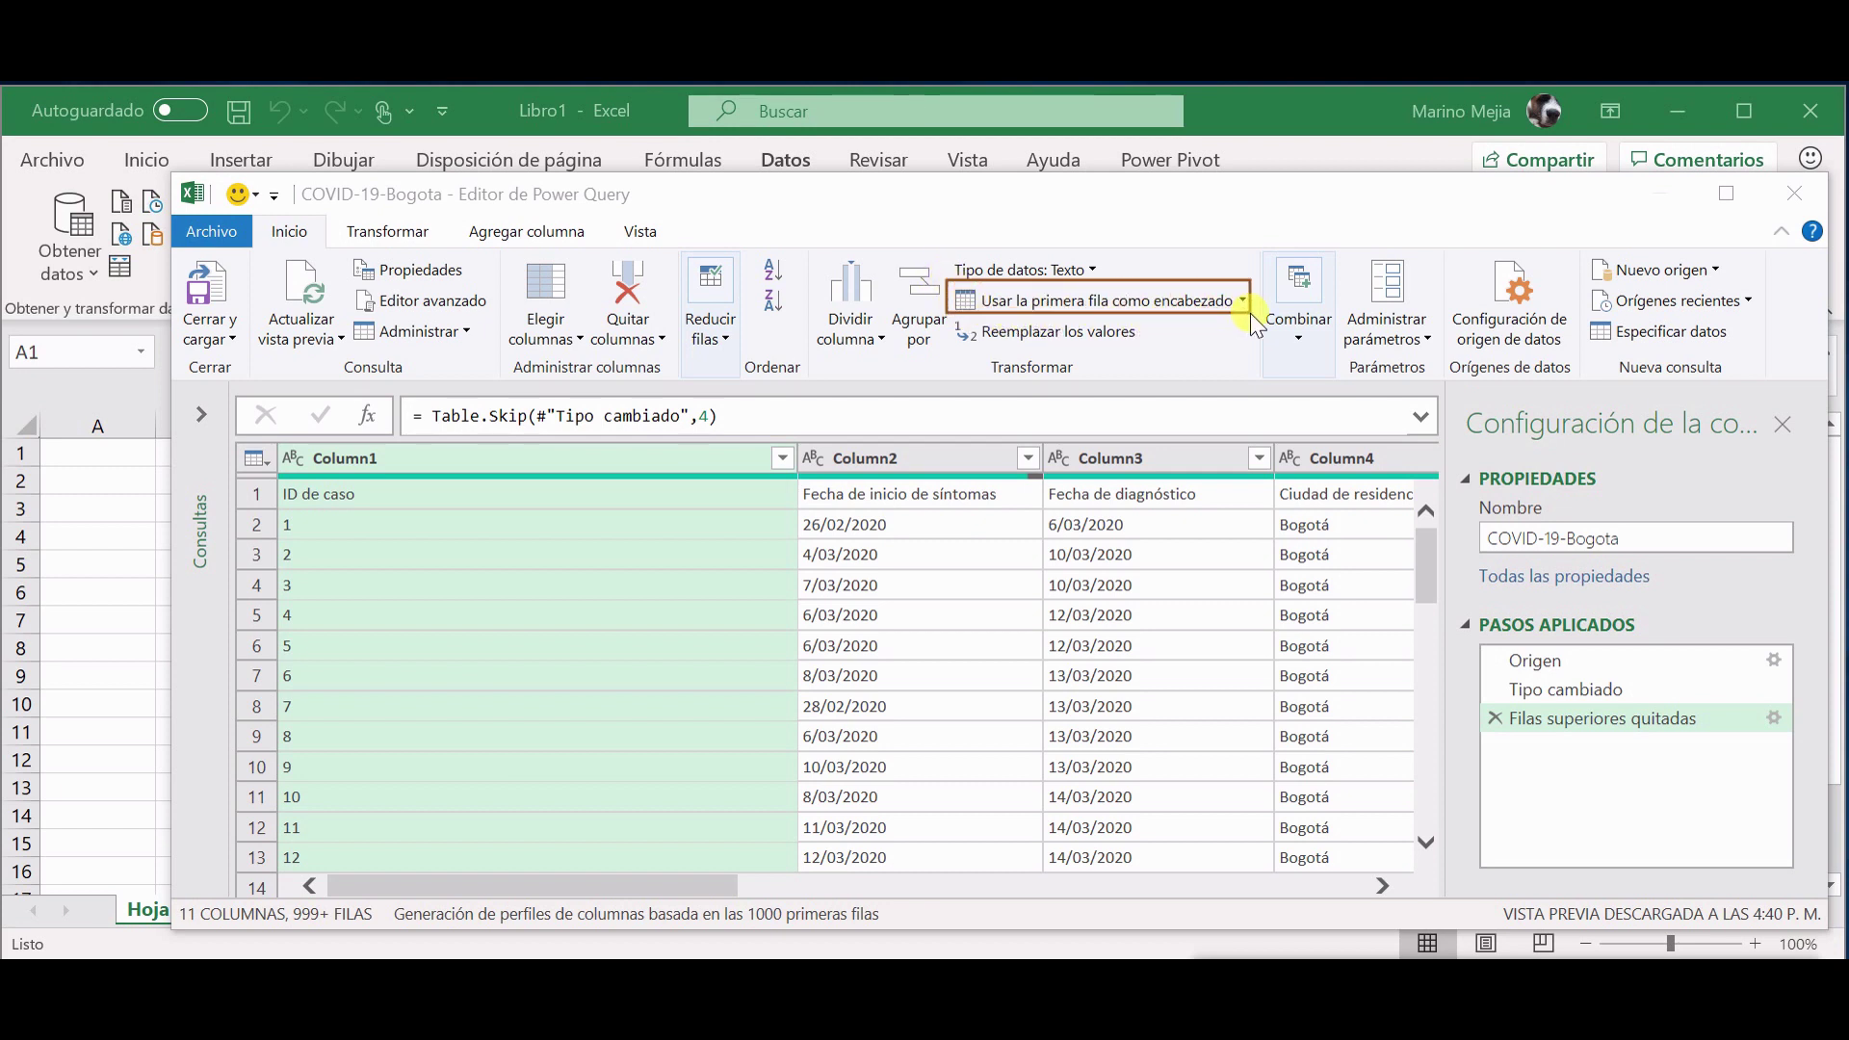
key("ctrl")
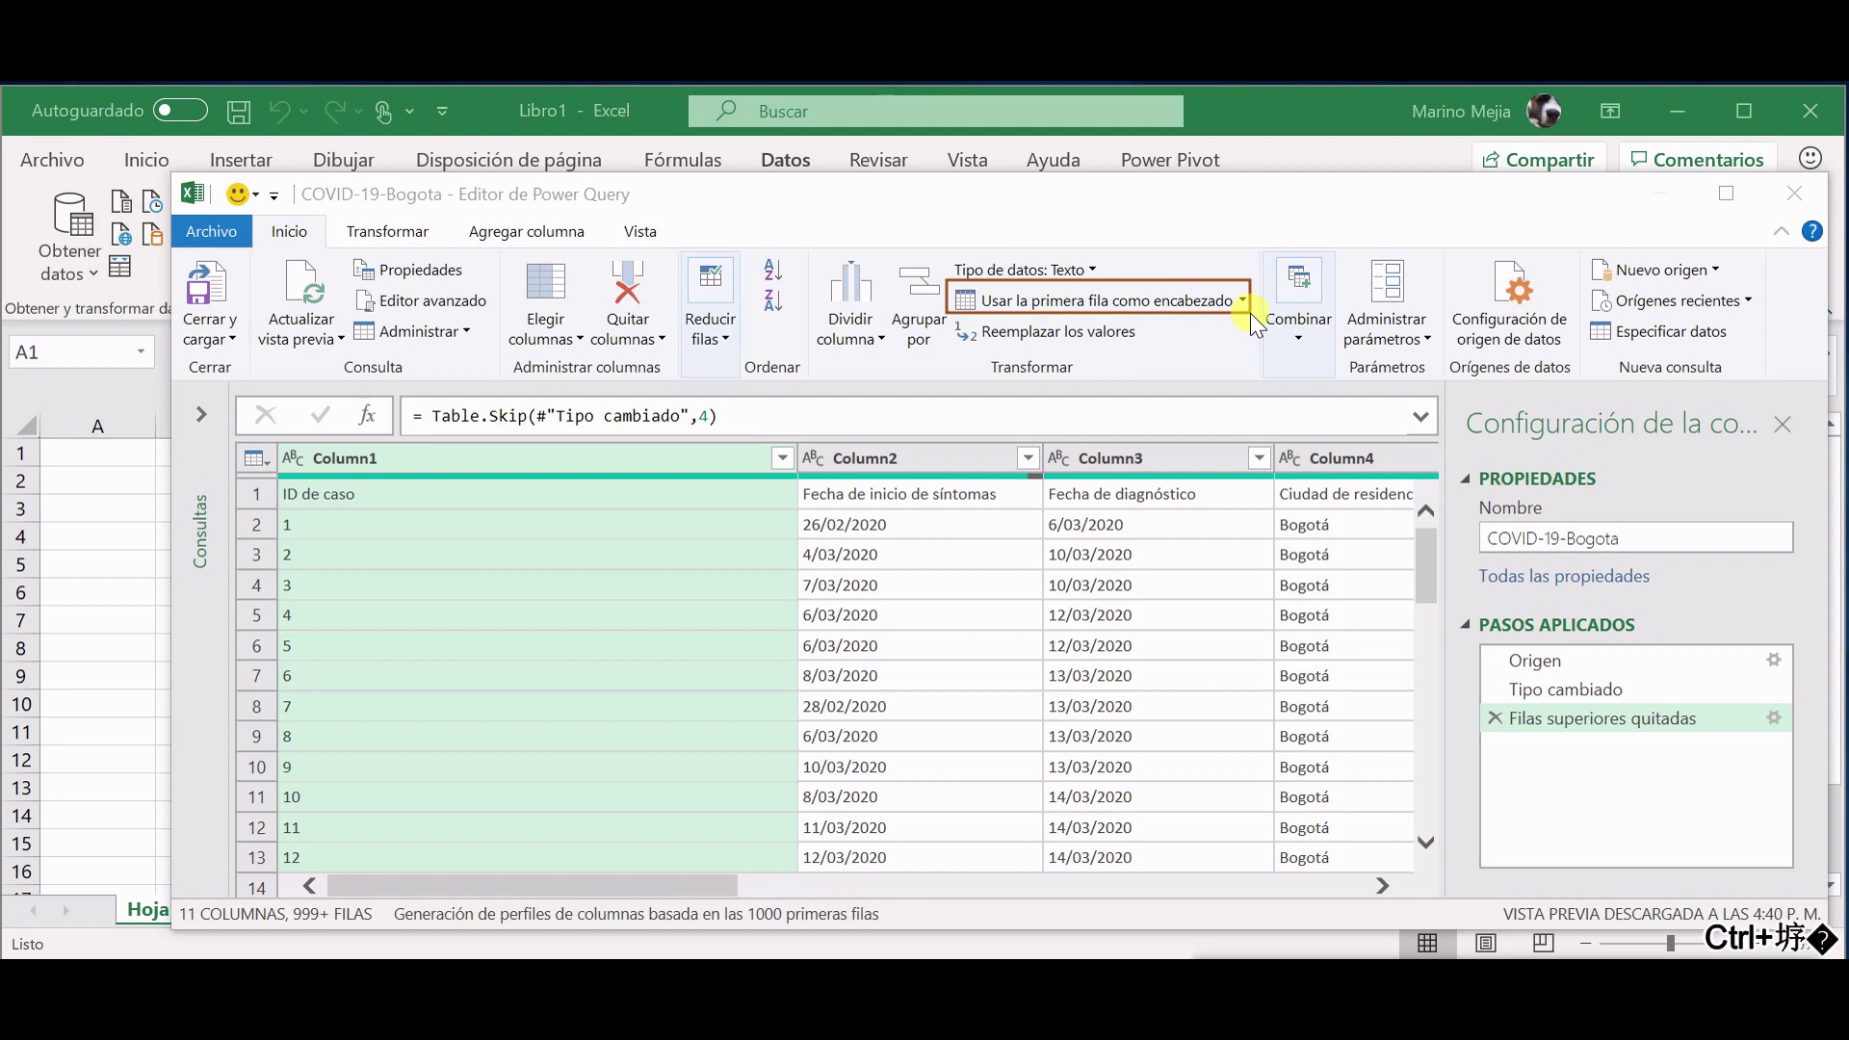
key("ctrl+z")
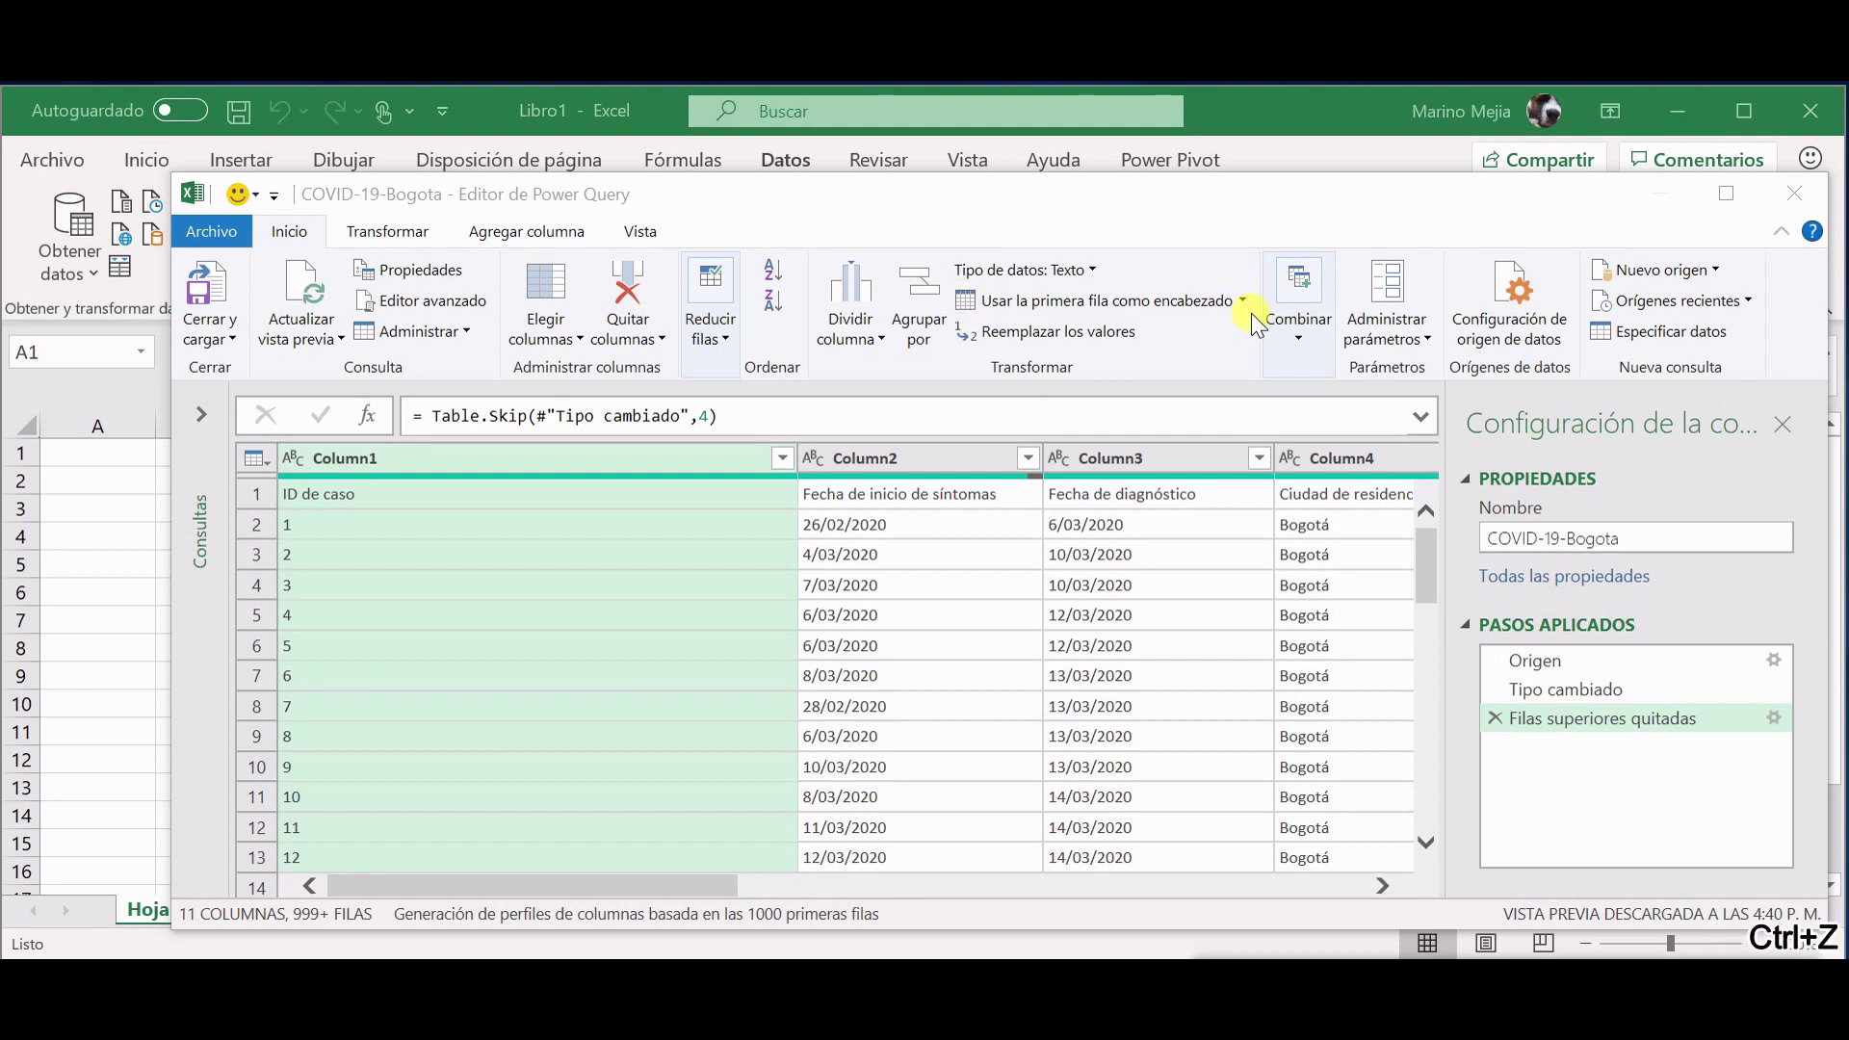
key("ctrl+F4")
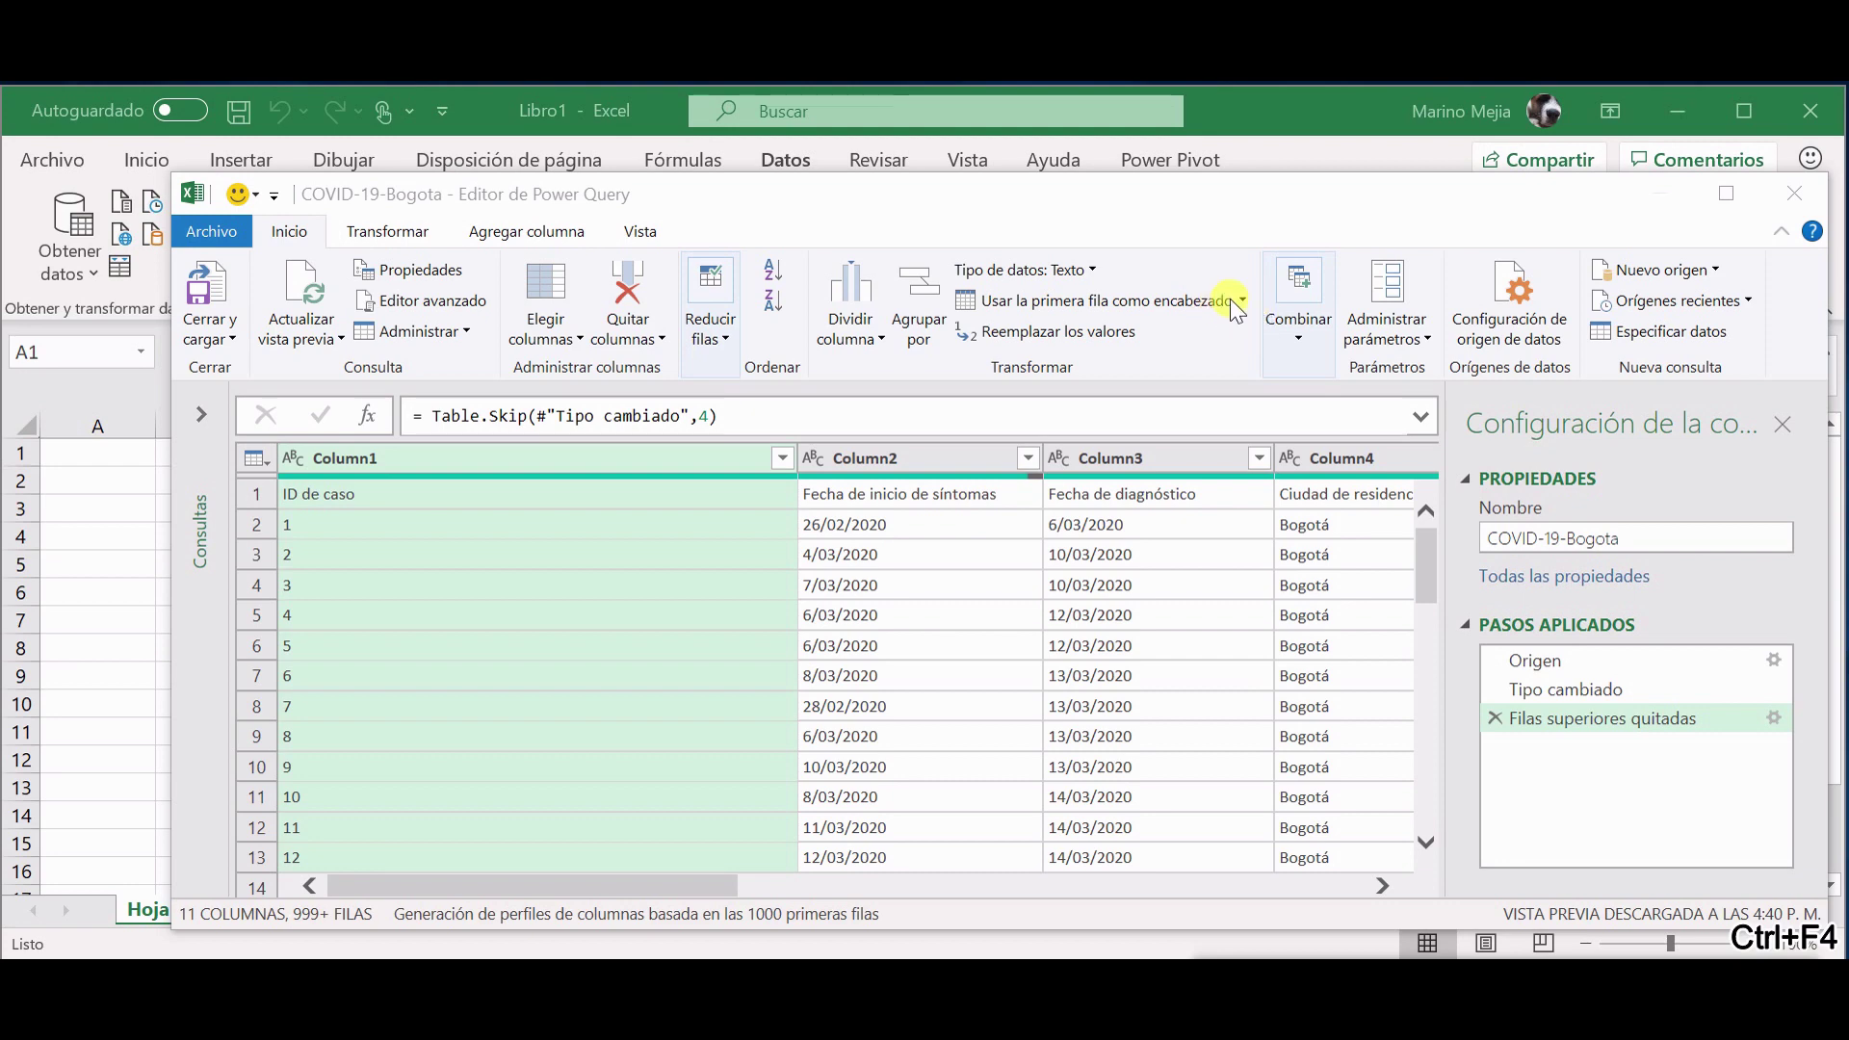
Use the first row of the COVID-19-Bogota query as the column headers
left_click(1230, 298)
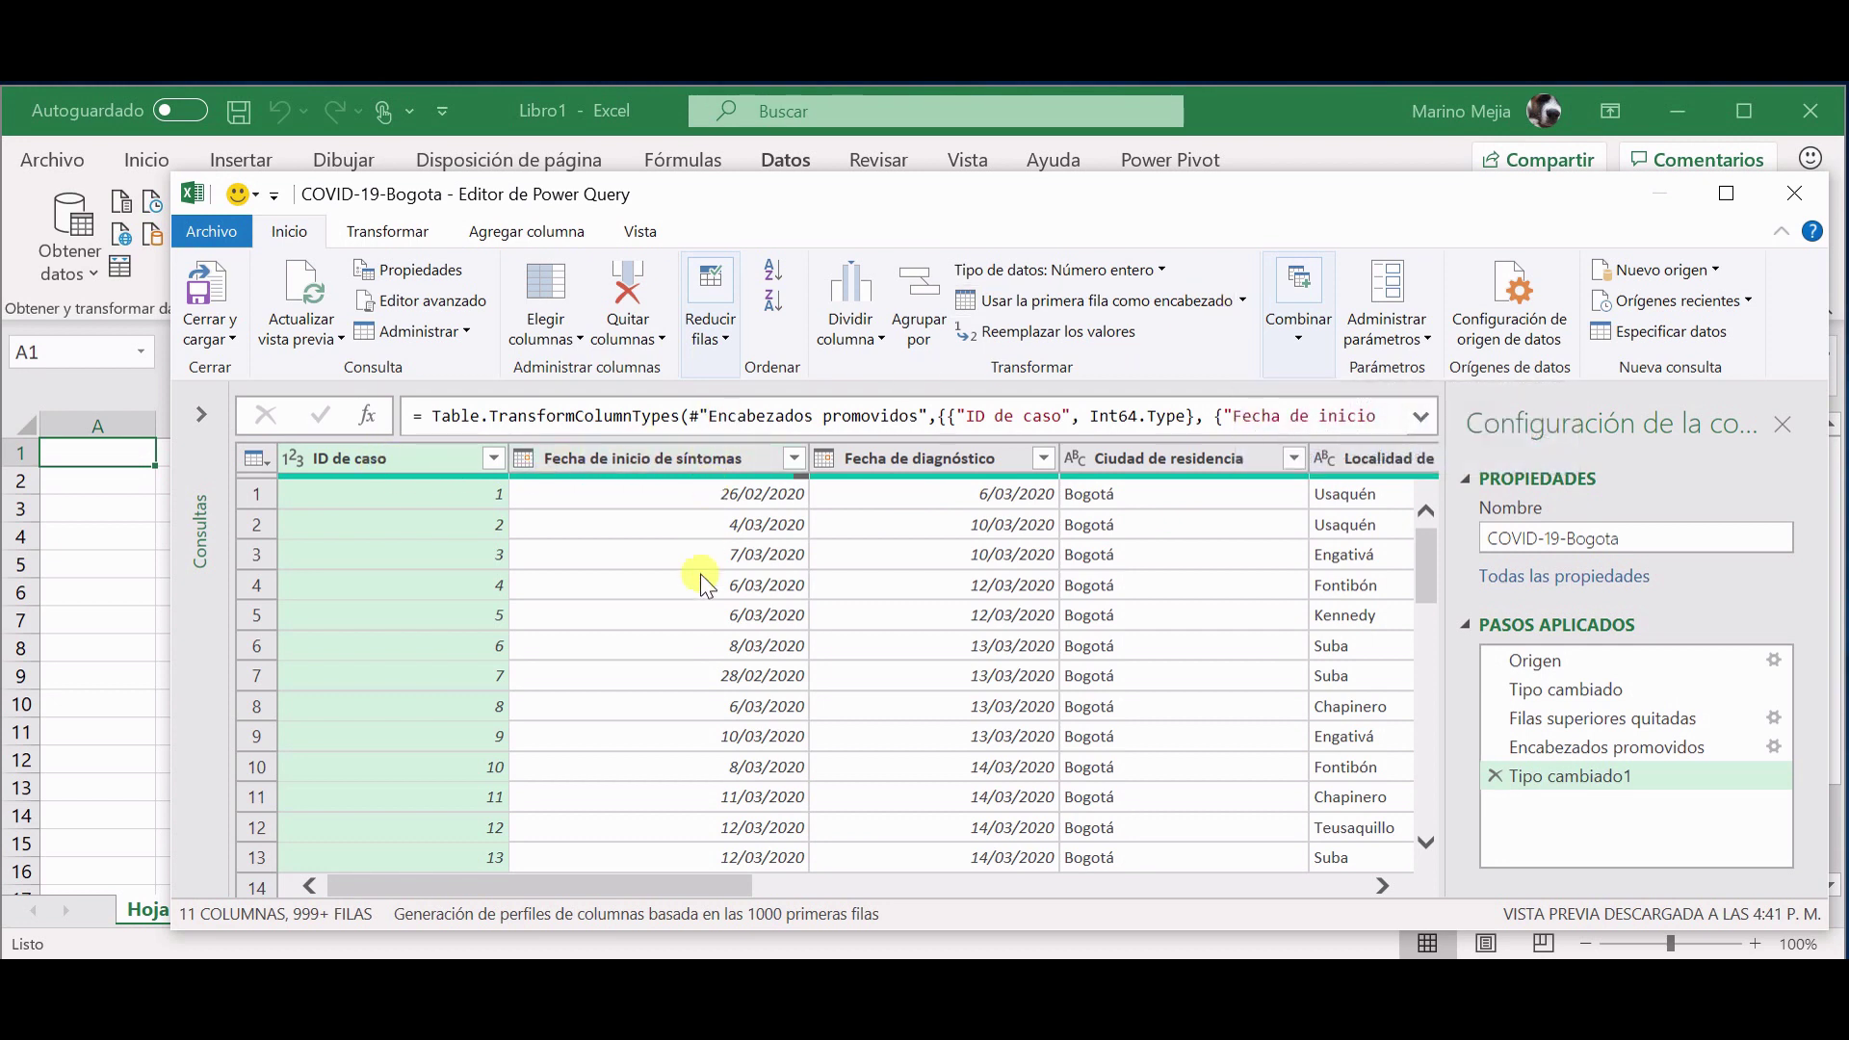
mouse_move(614, 887)
left_mouse_down()
mouse_move(1225, 884)
mouse_move(594, 885)
left_mouse_up()
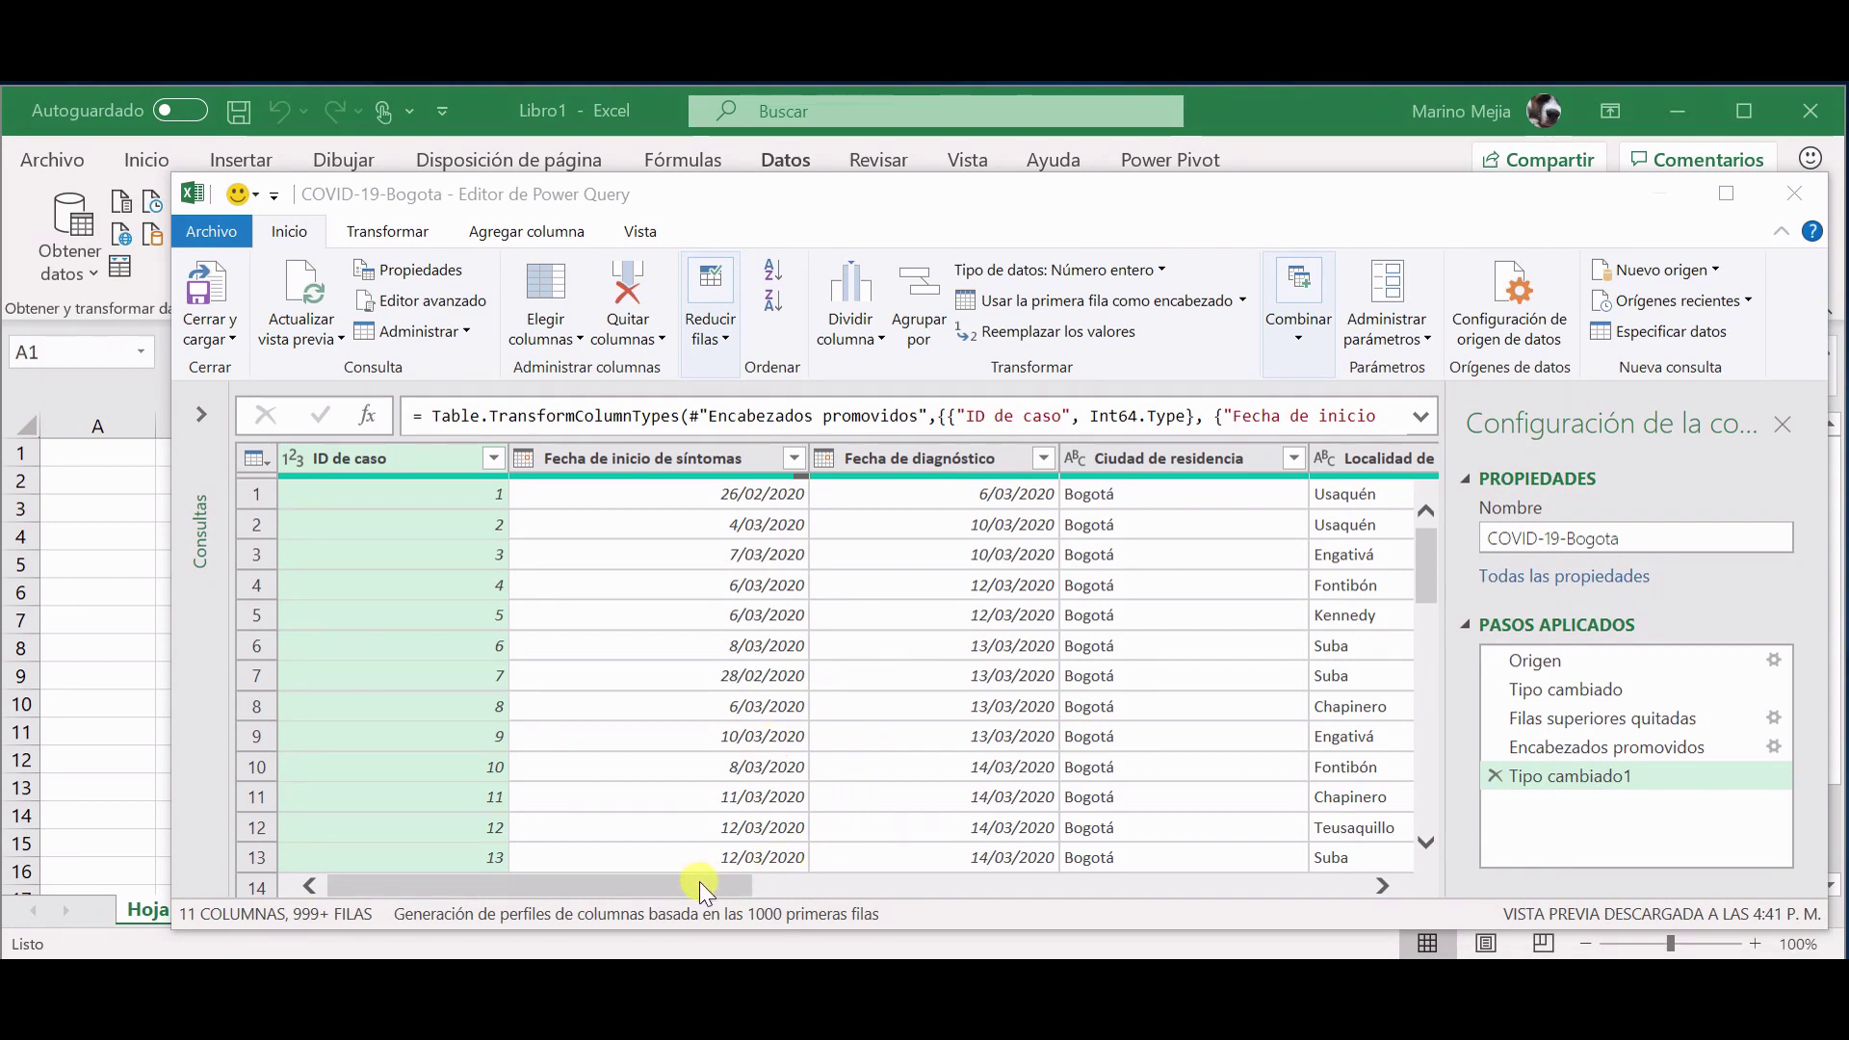
Review the query's columns and the data type choices available for the ID de caso column
left_click_drag(701, 892, 647, 879)
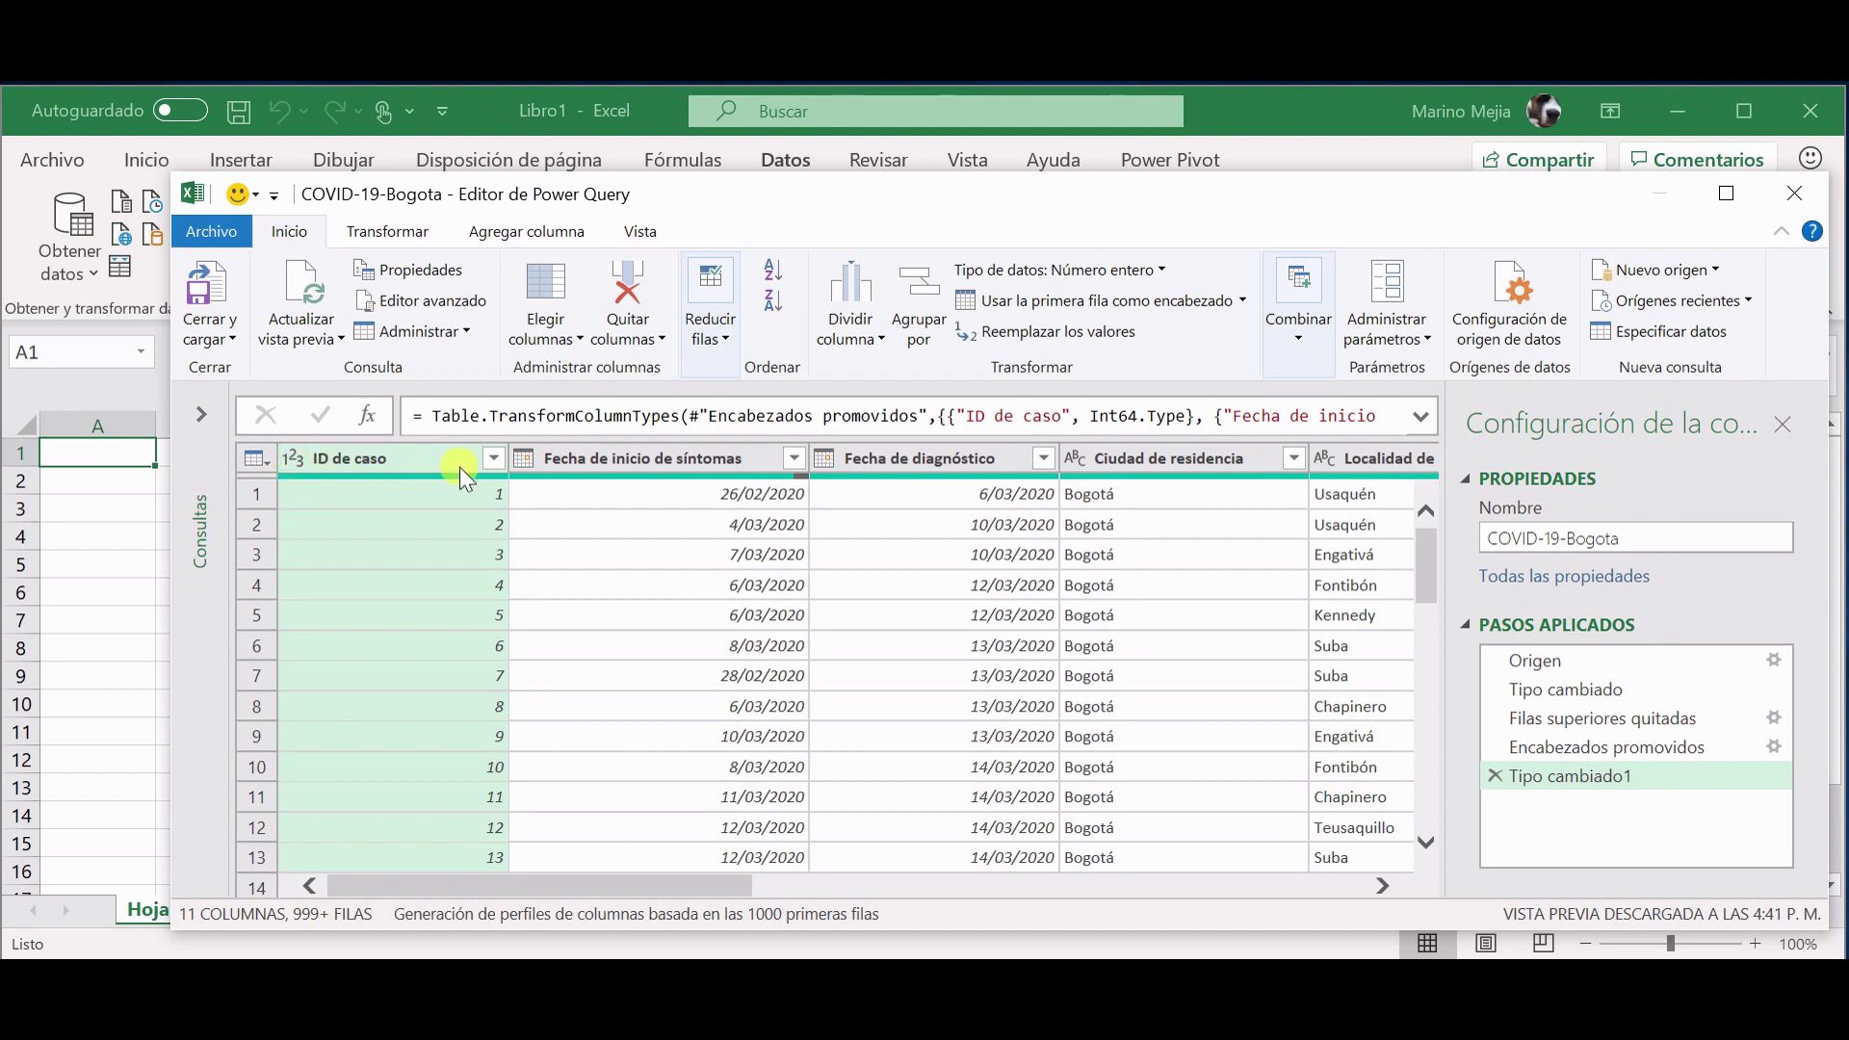
left_click(288, 457)
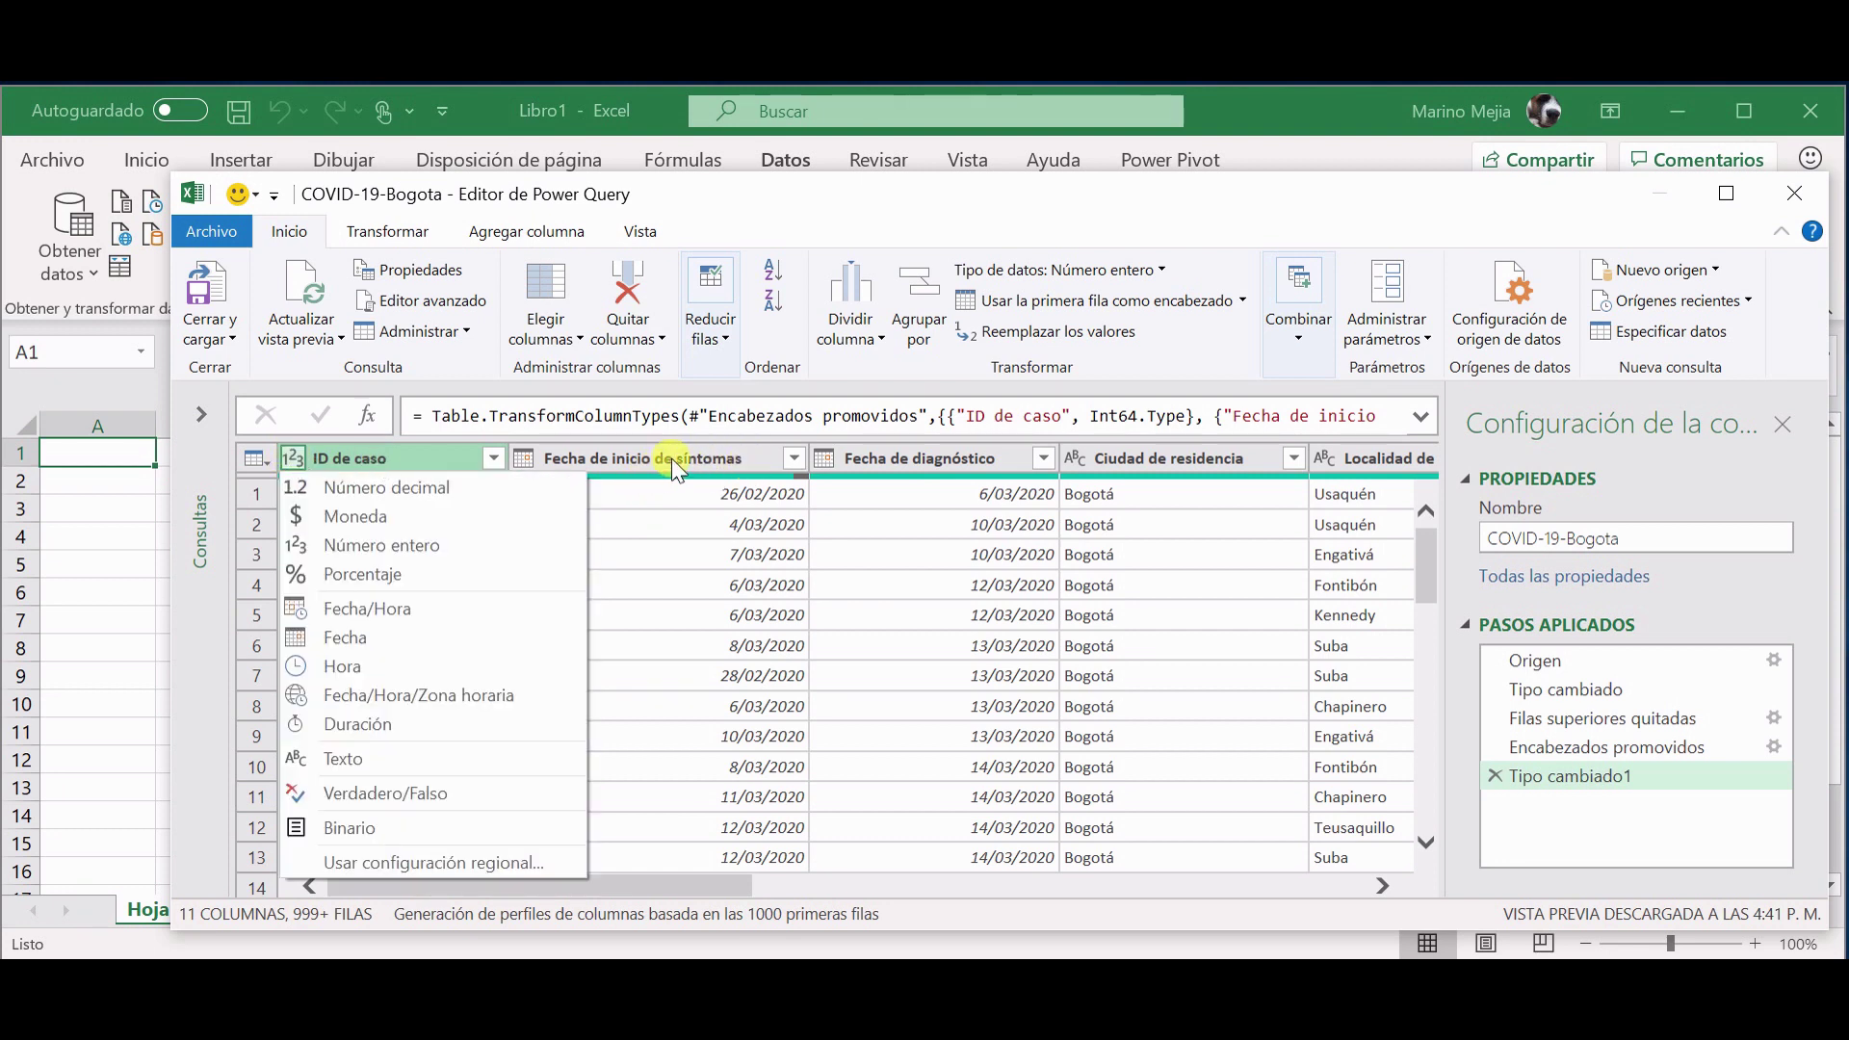
left_click(695, 453)
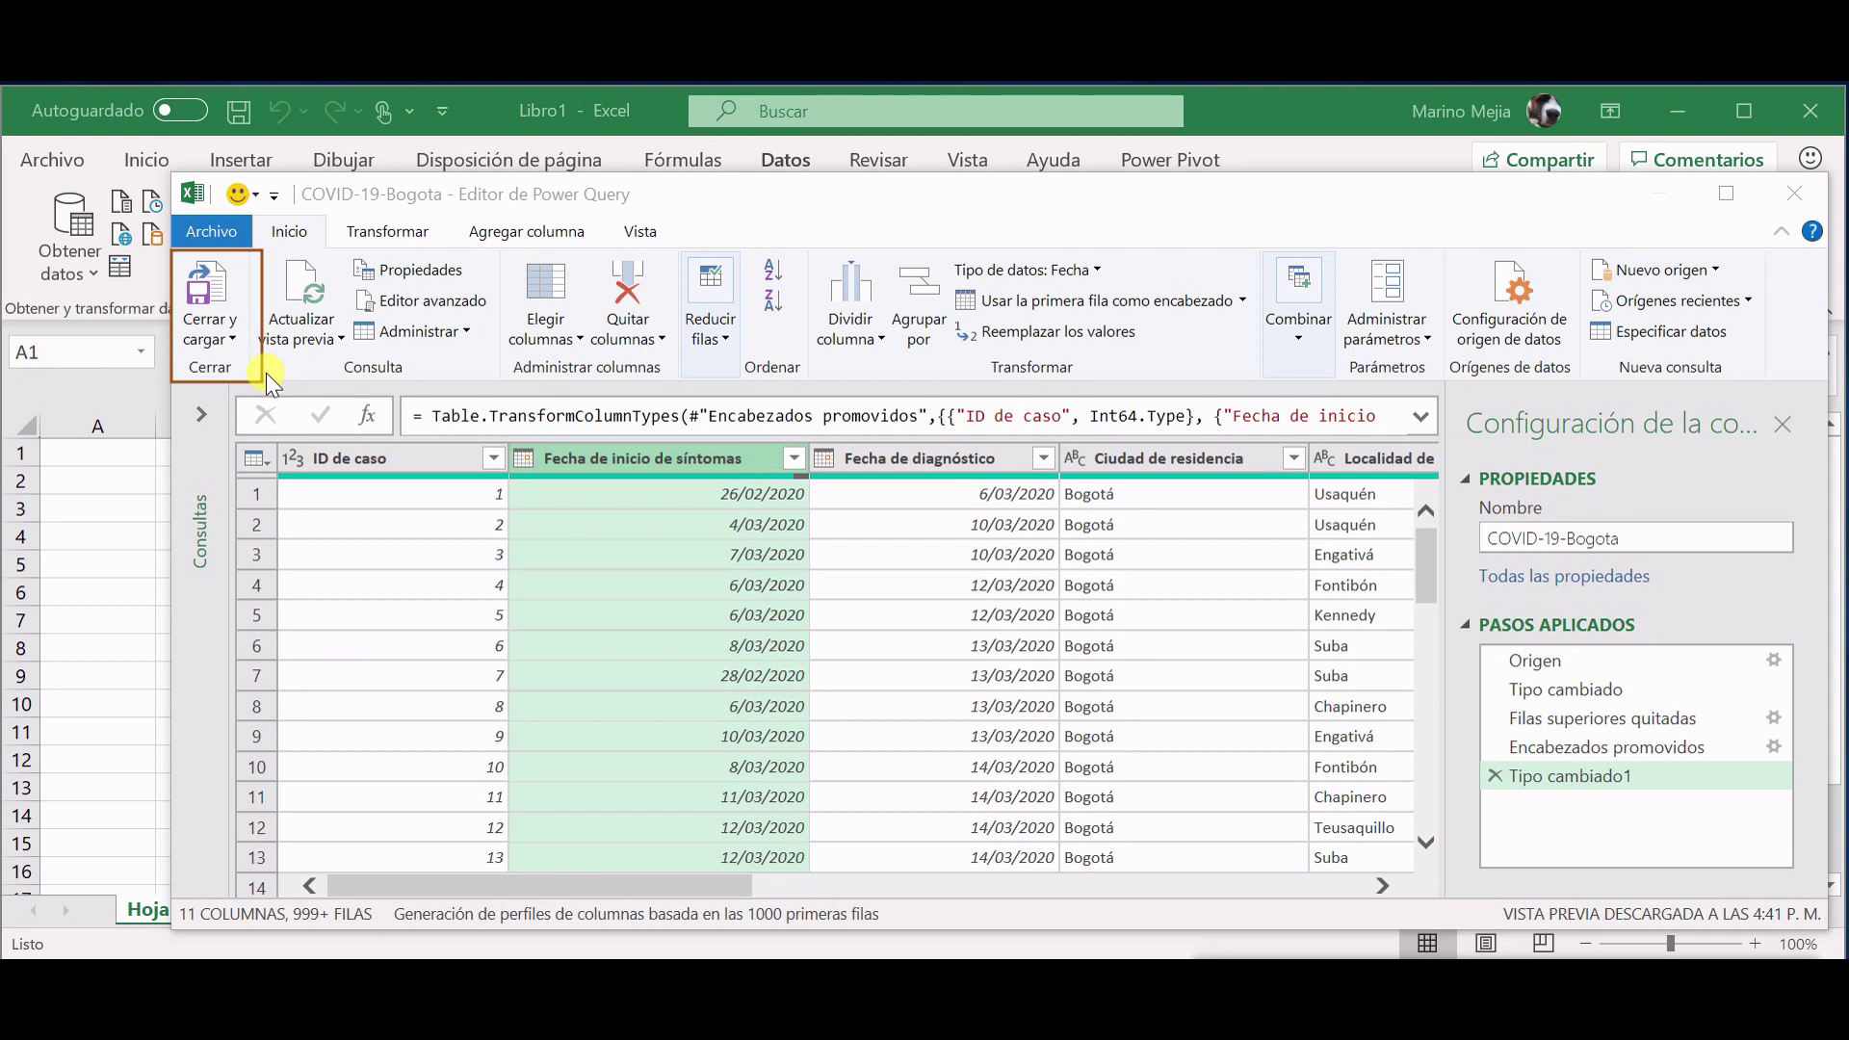
Close the Power Query Editor, loading the COVID-19-Bogota query into a worksheet, and dismiss the queries and connections list
key("ctrl+z")
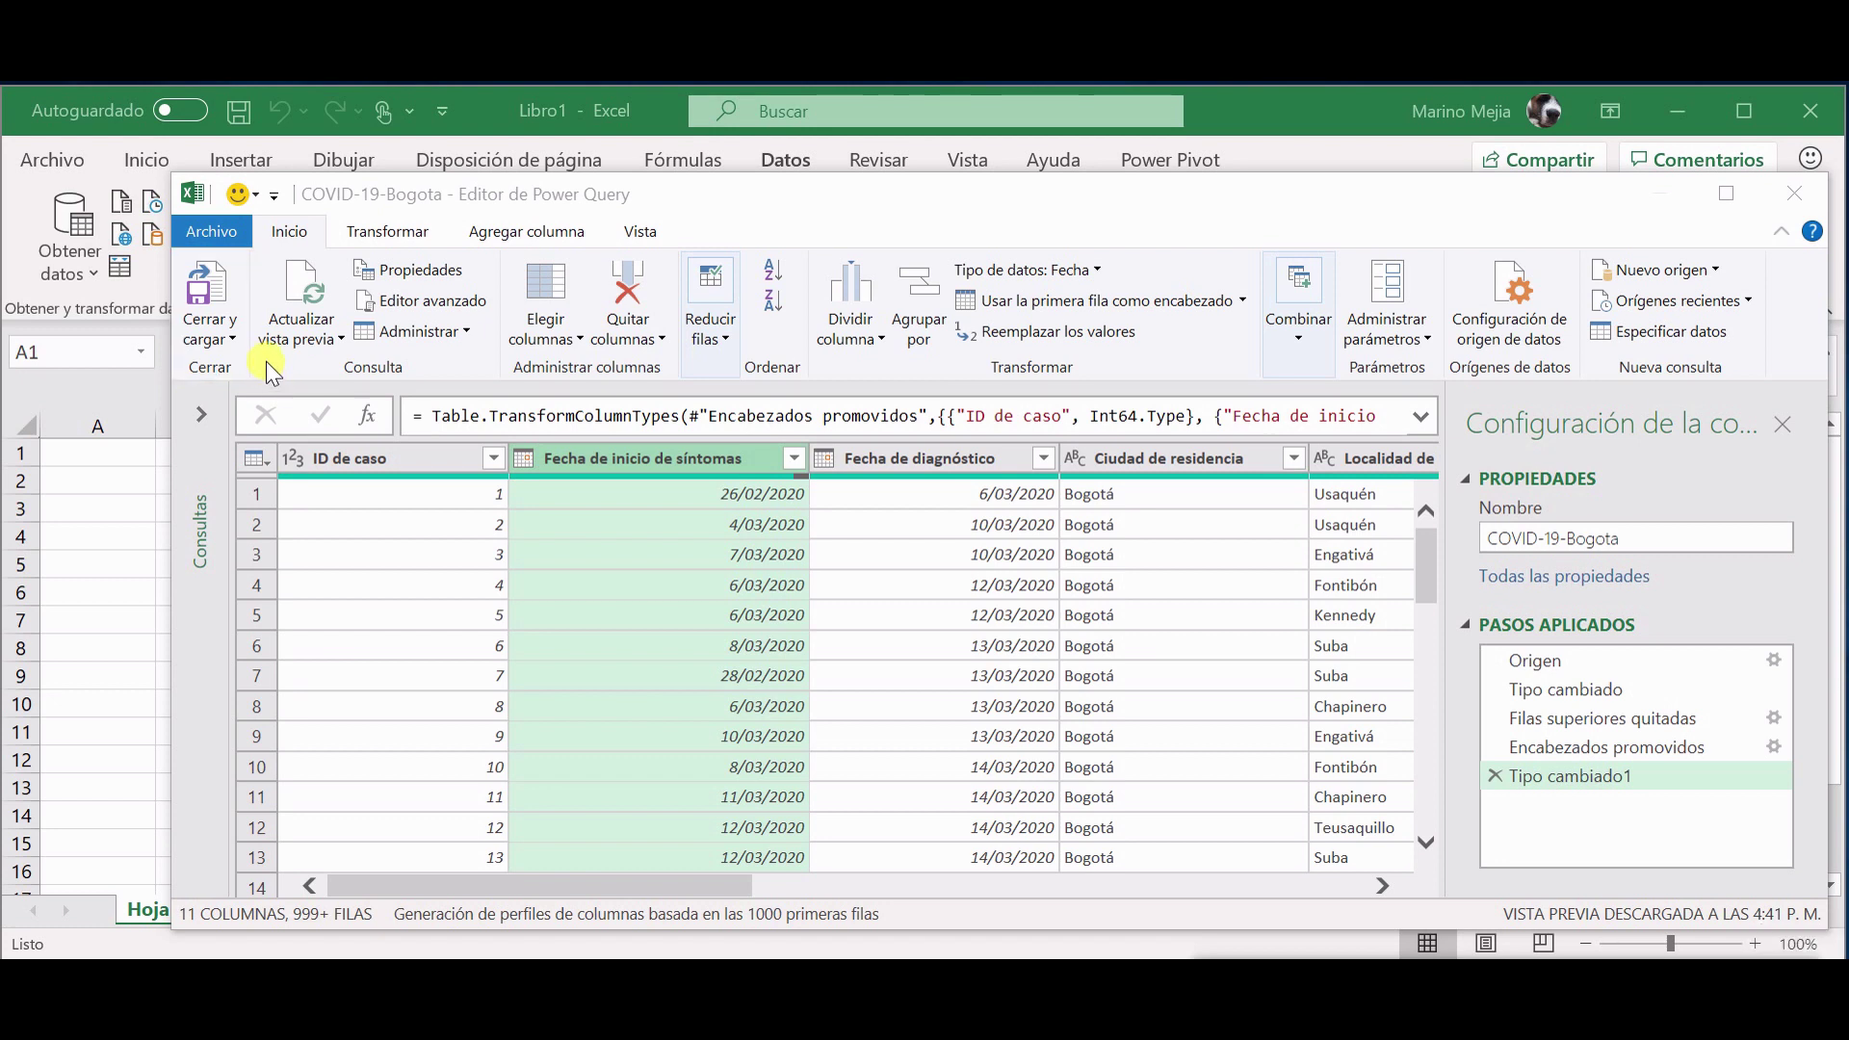
left_click(264, 354)
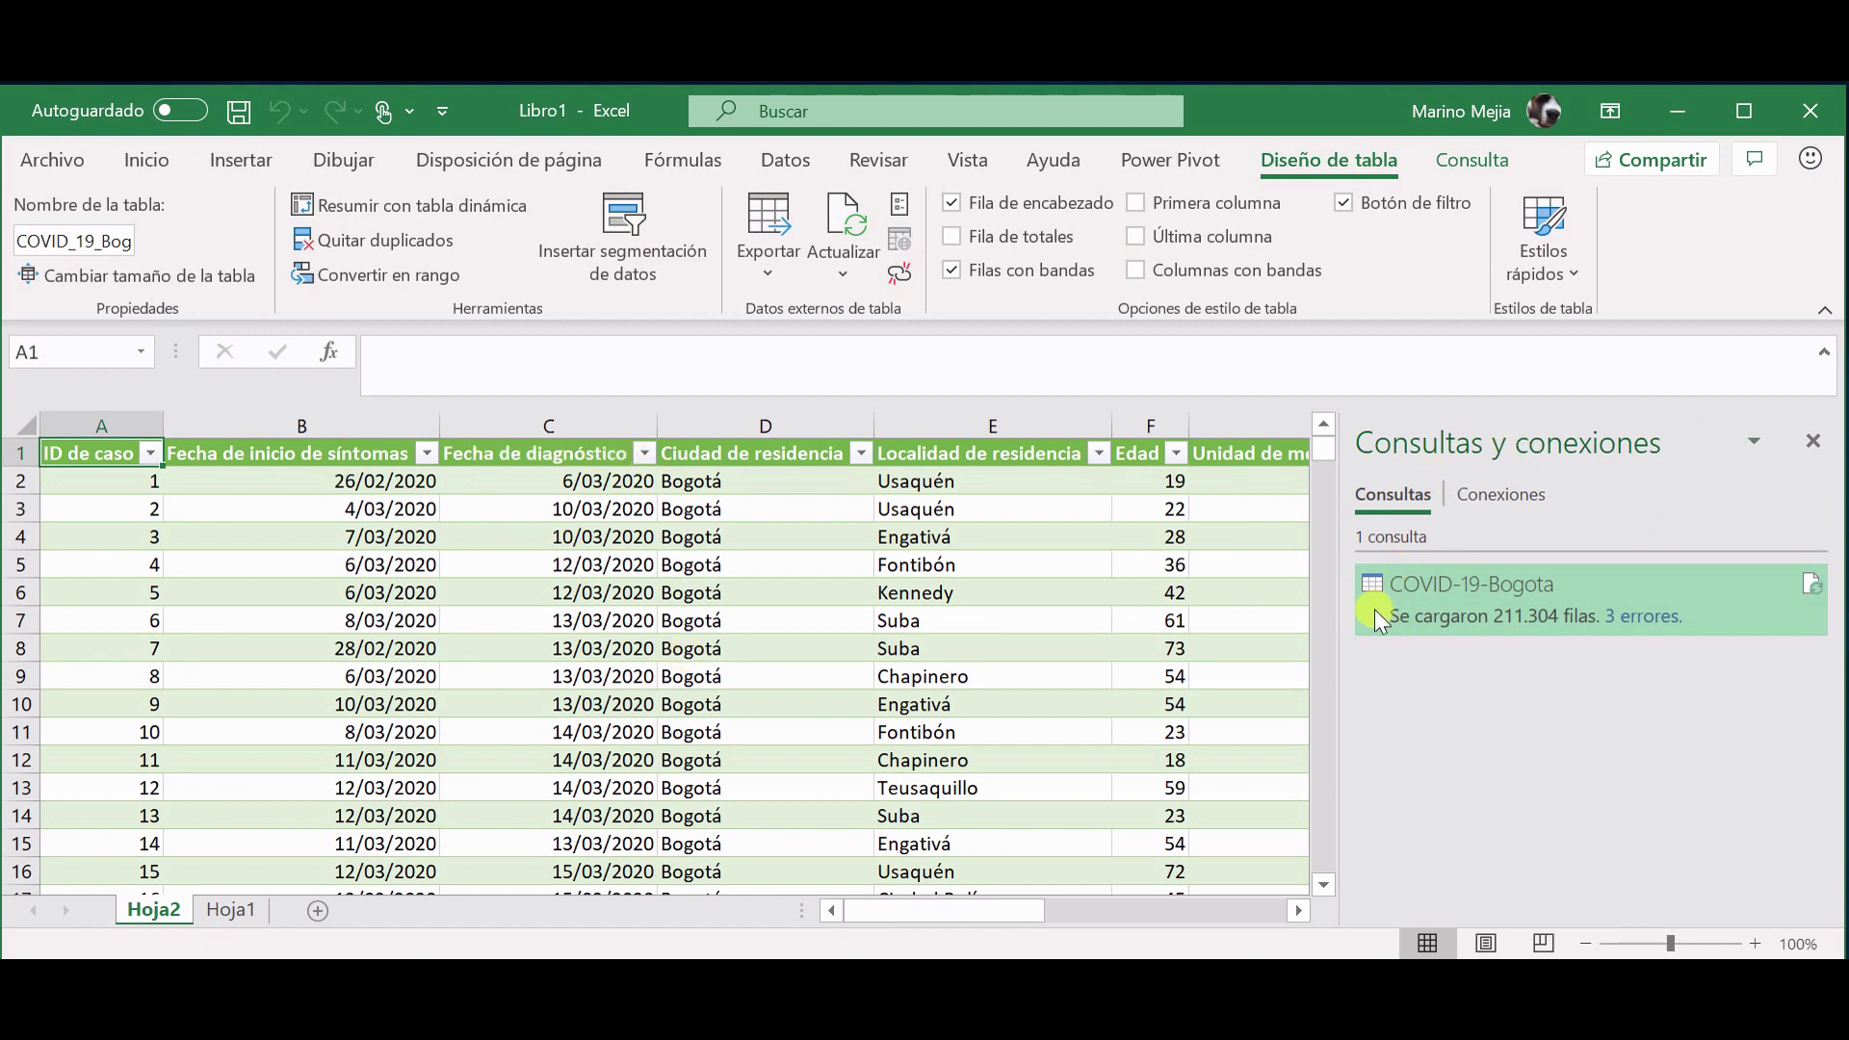
mouse_move(1389, 603)
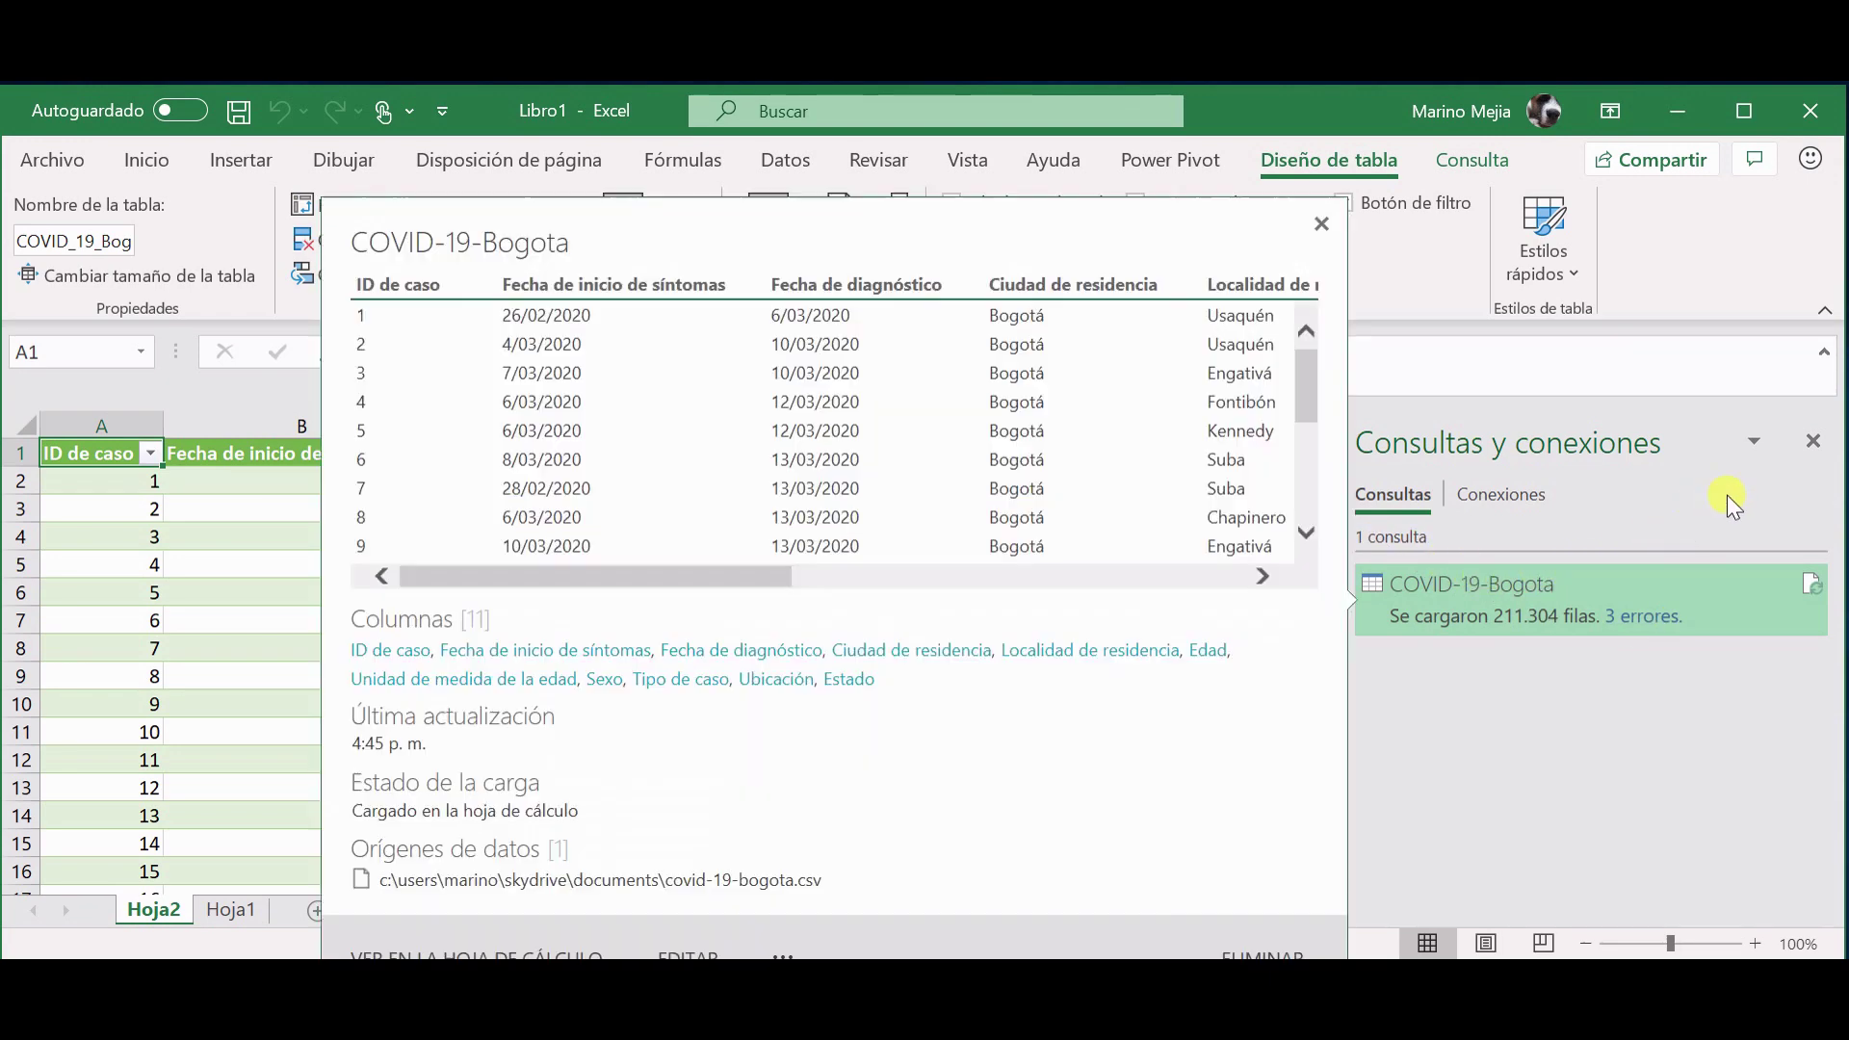
left_click(1810, 444)
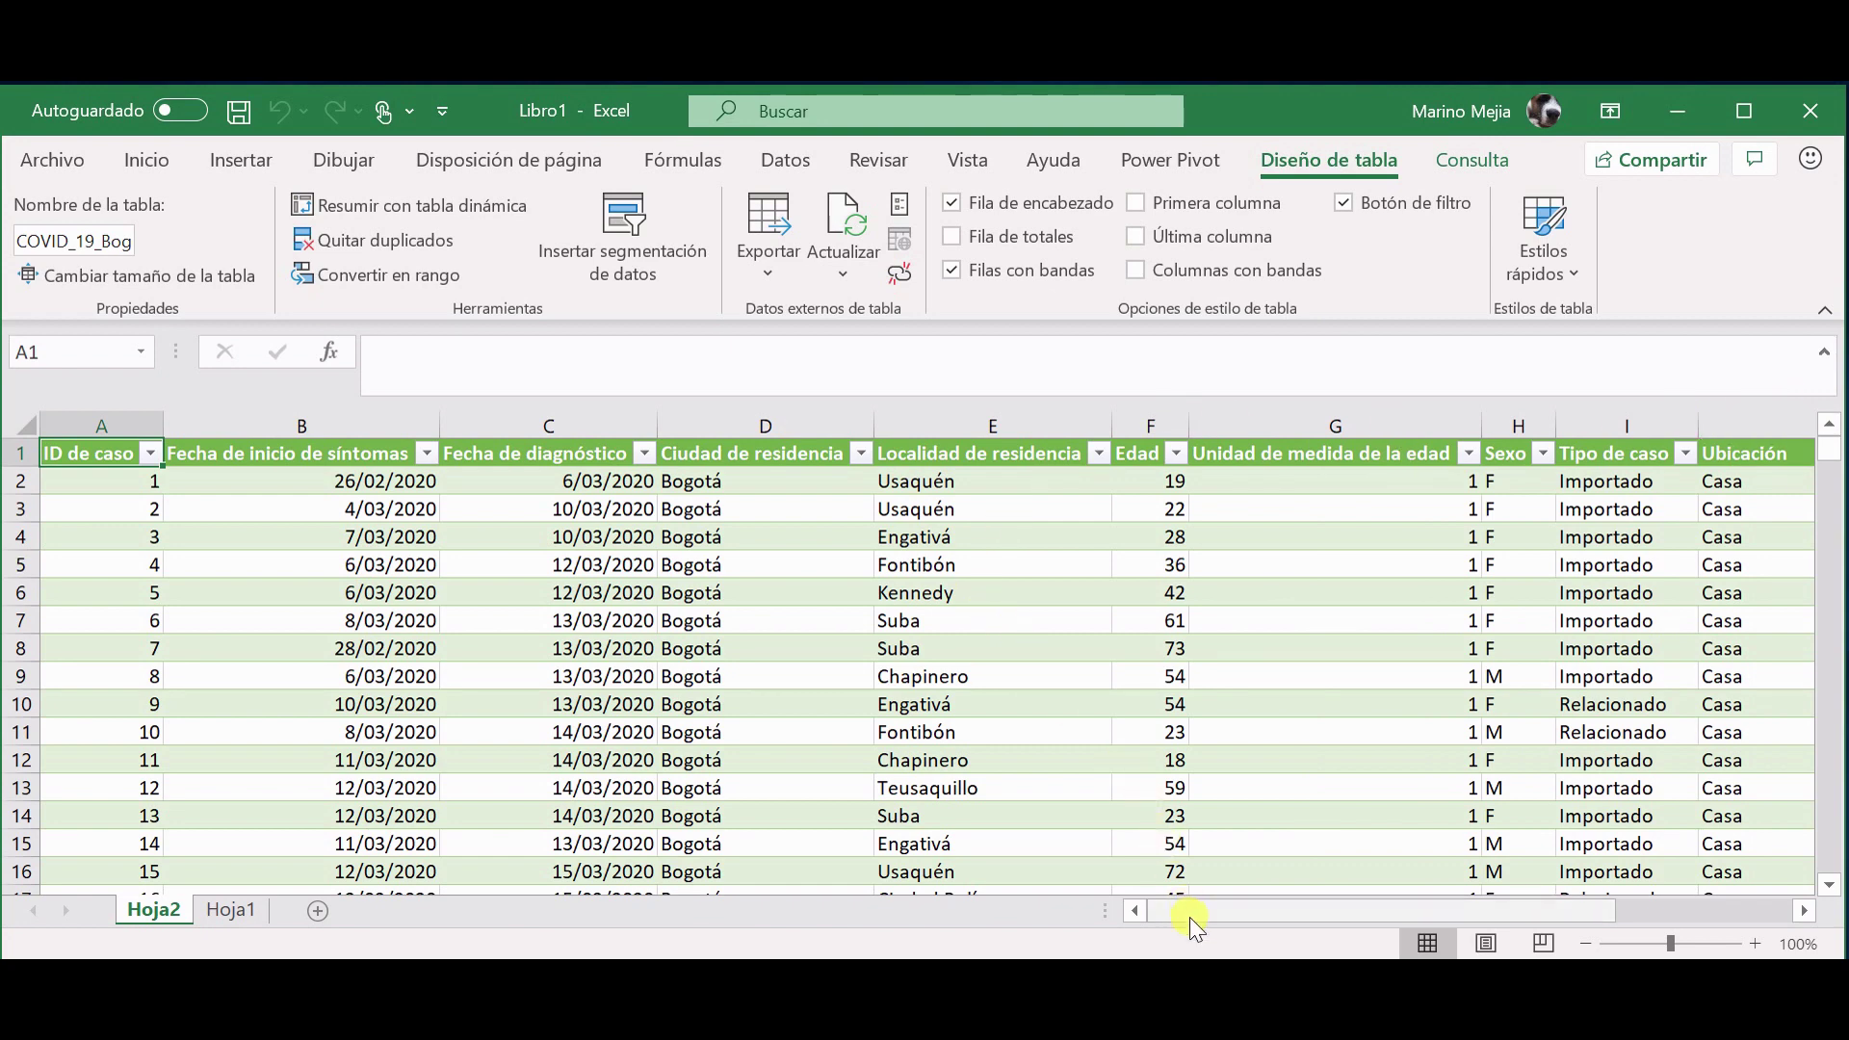
Delete the empty rows 211302 to 211304 at the end of the loaded table
mouse_move(1188, 918)
left_mouse_down()
mouse_move(1527, 925)
mouse_move(1166, 912)
left_mouse_up()
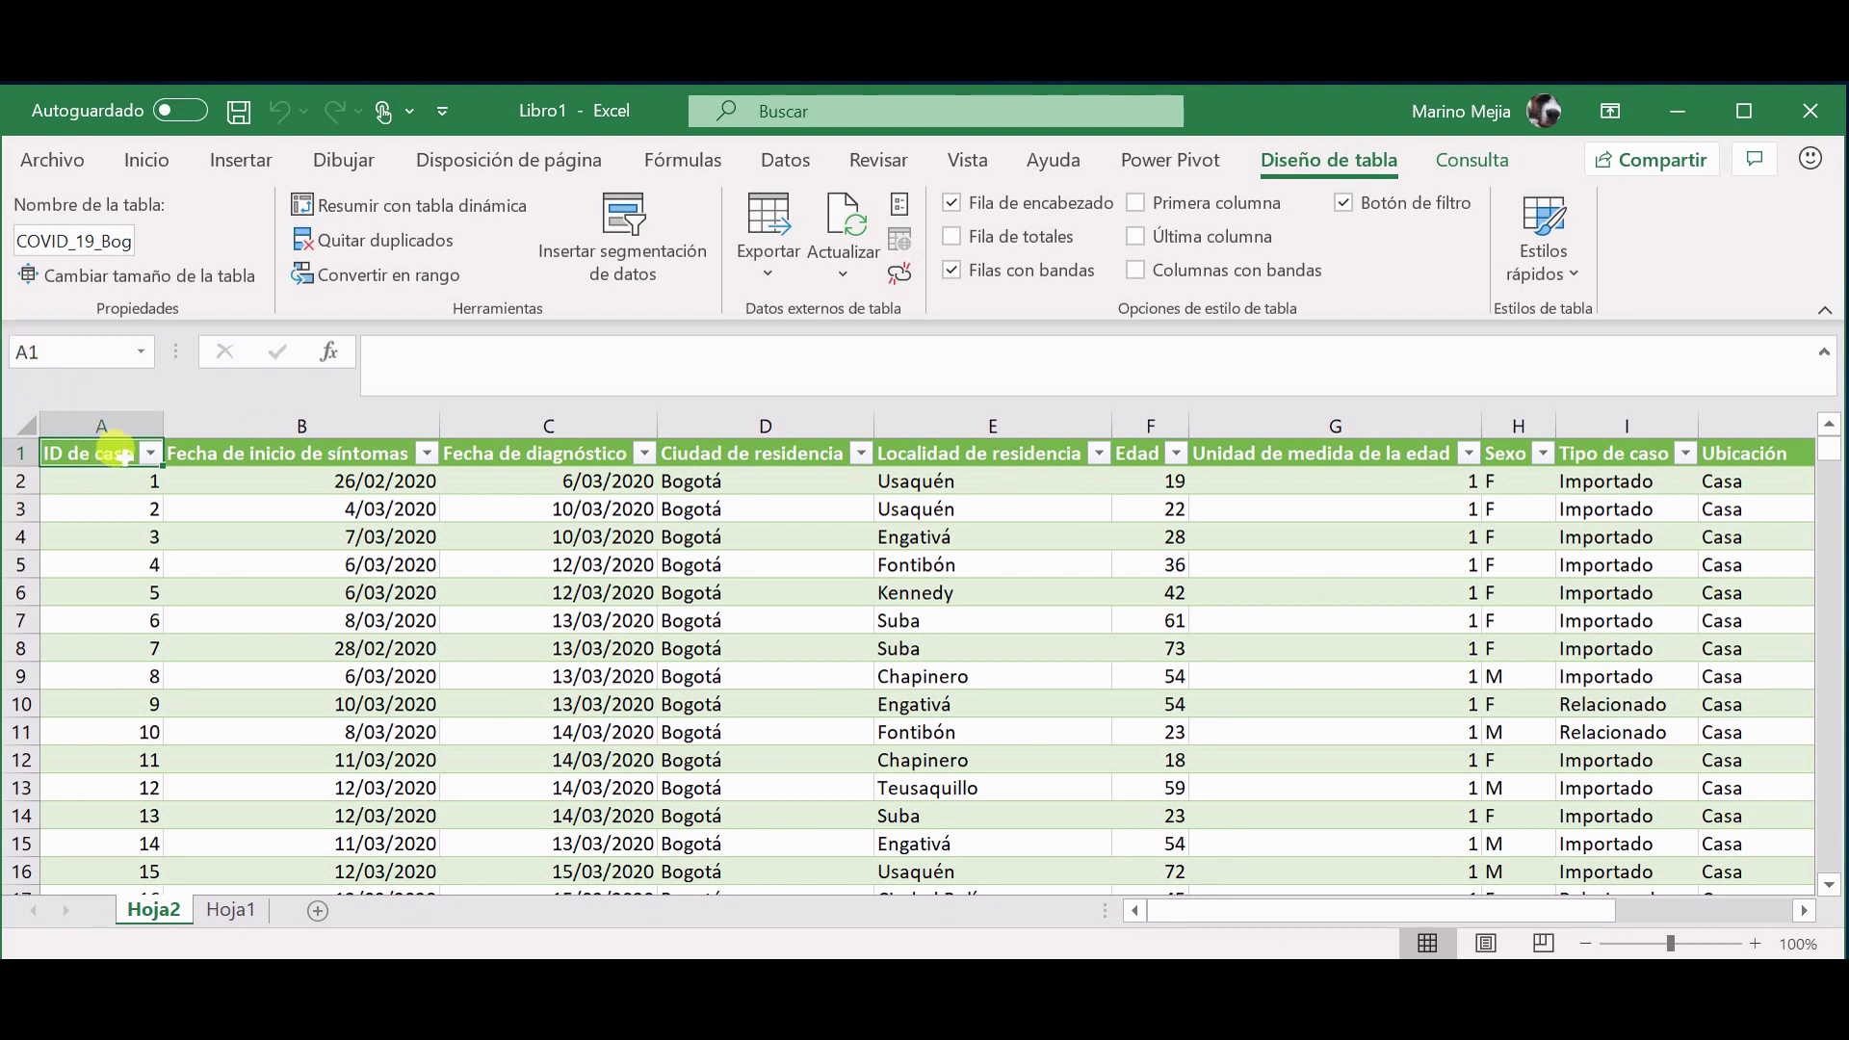
left_click_drag(1830, 451, 1831, 452)
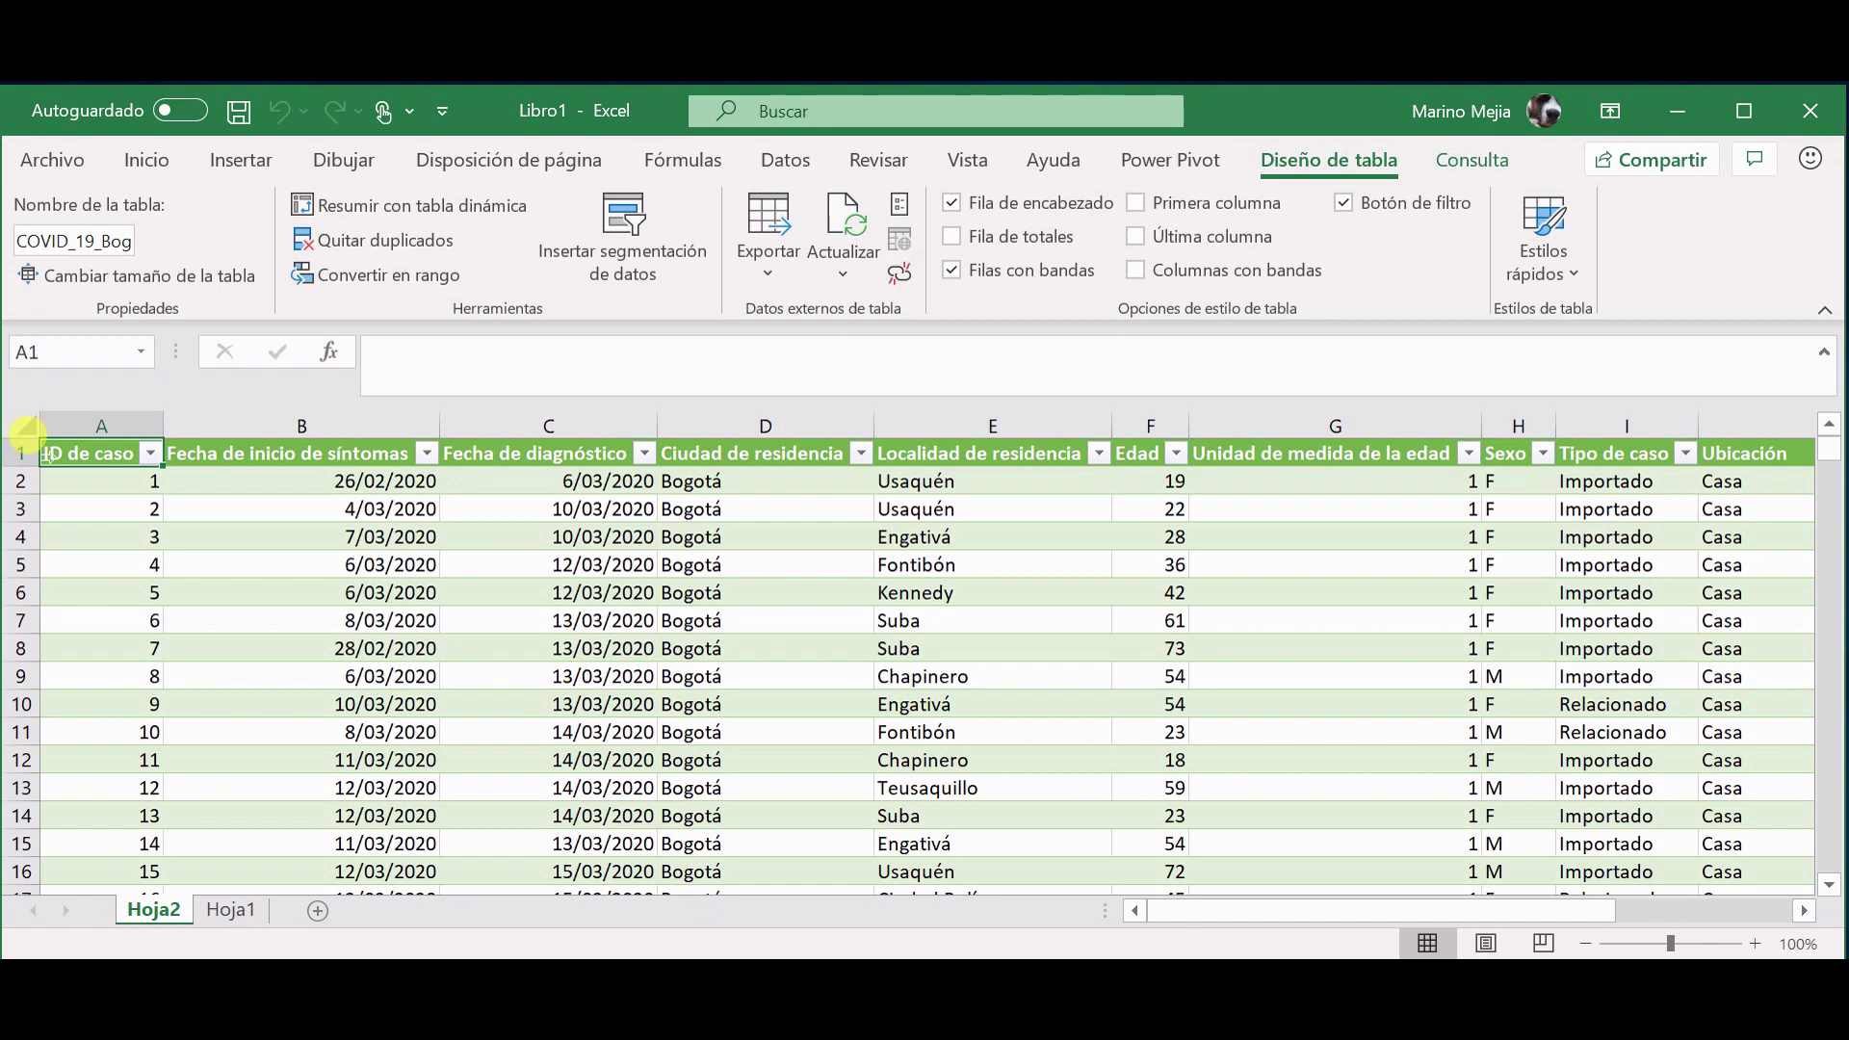
key("ctrl+Down")
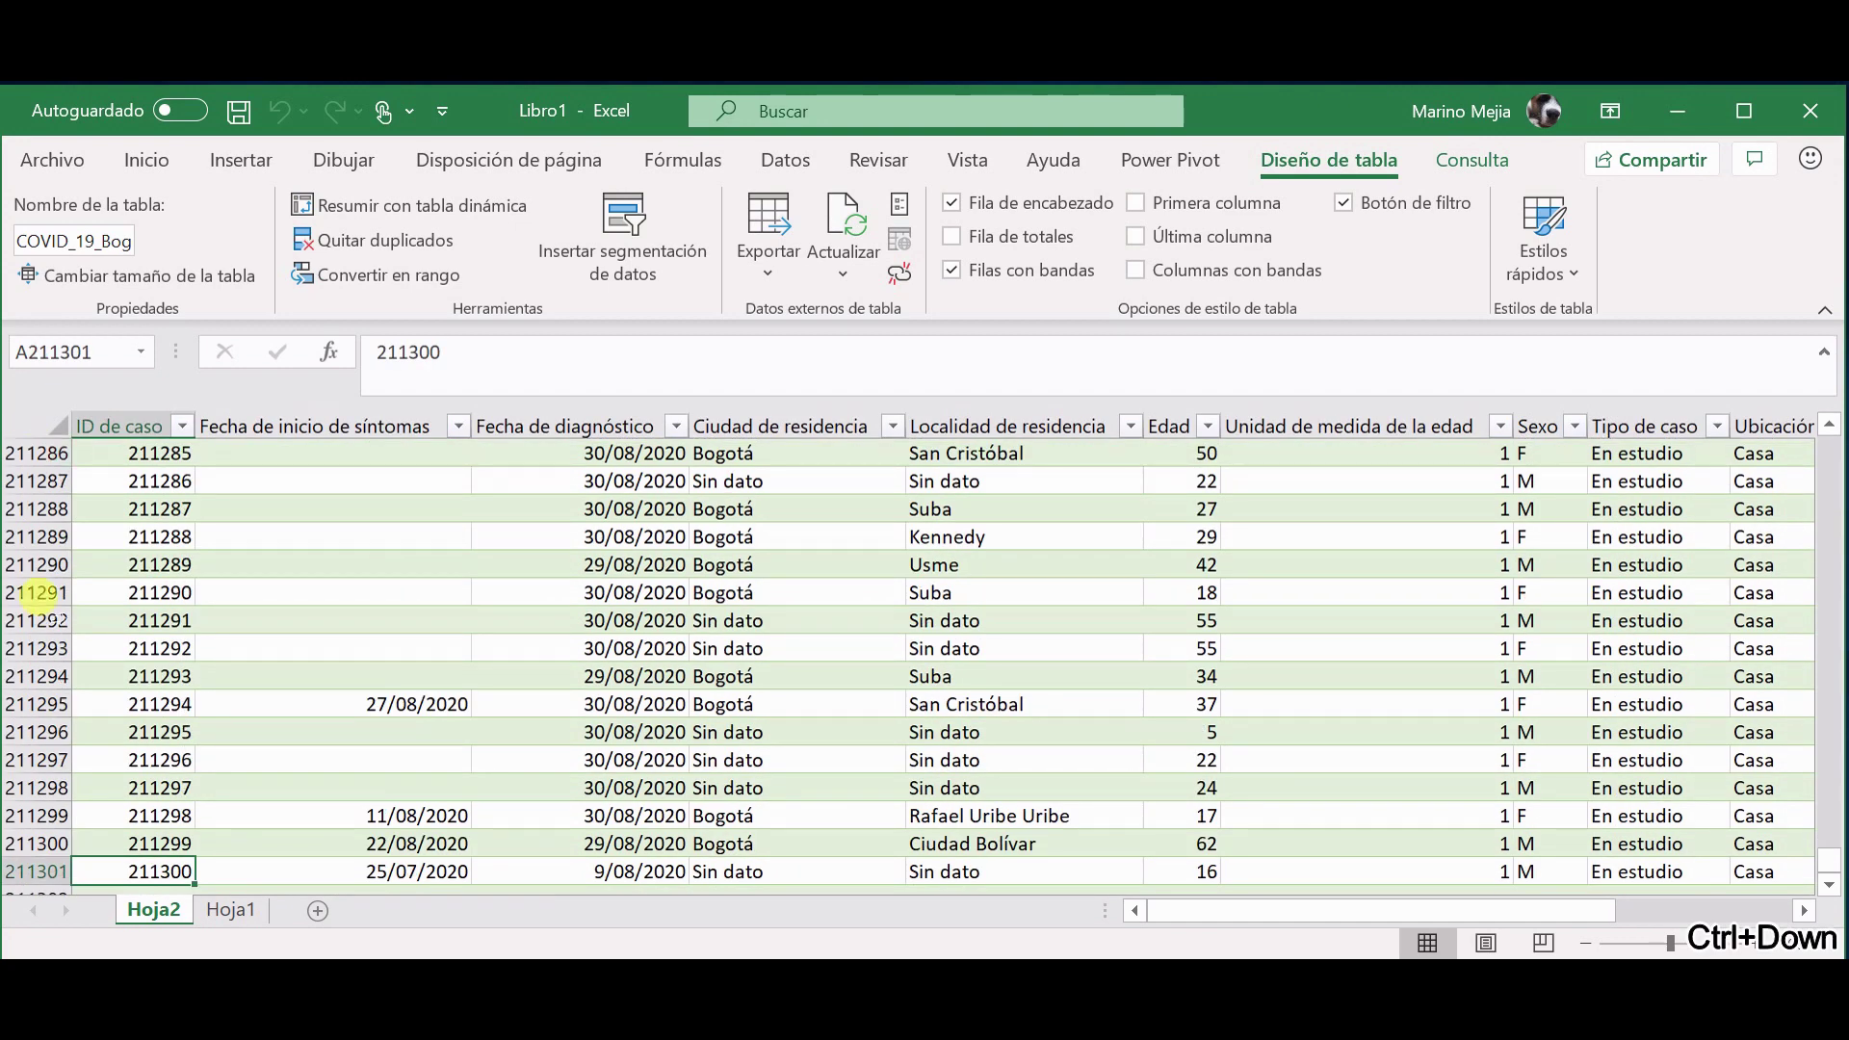
scroll(184, 712, "down", 2)
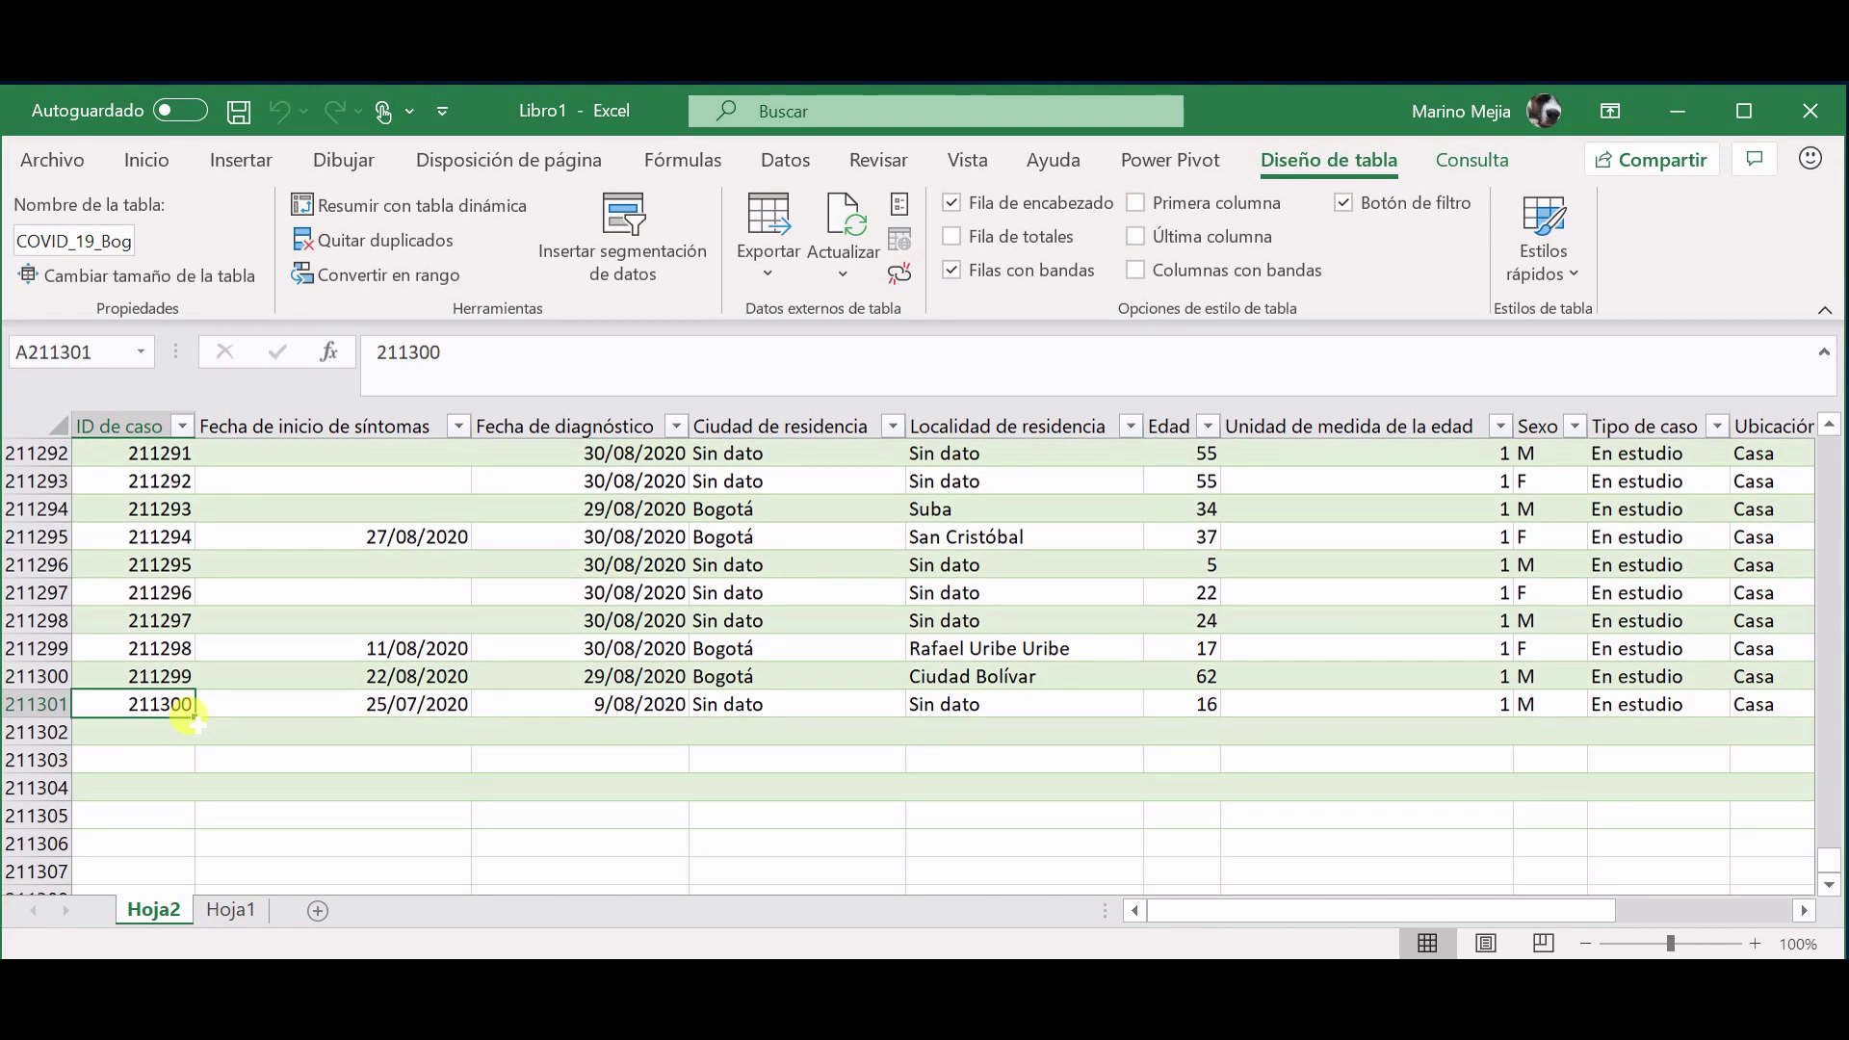
left_click_drag(38, 733, 54, 787)
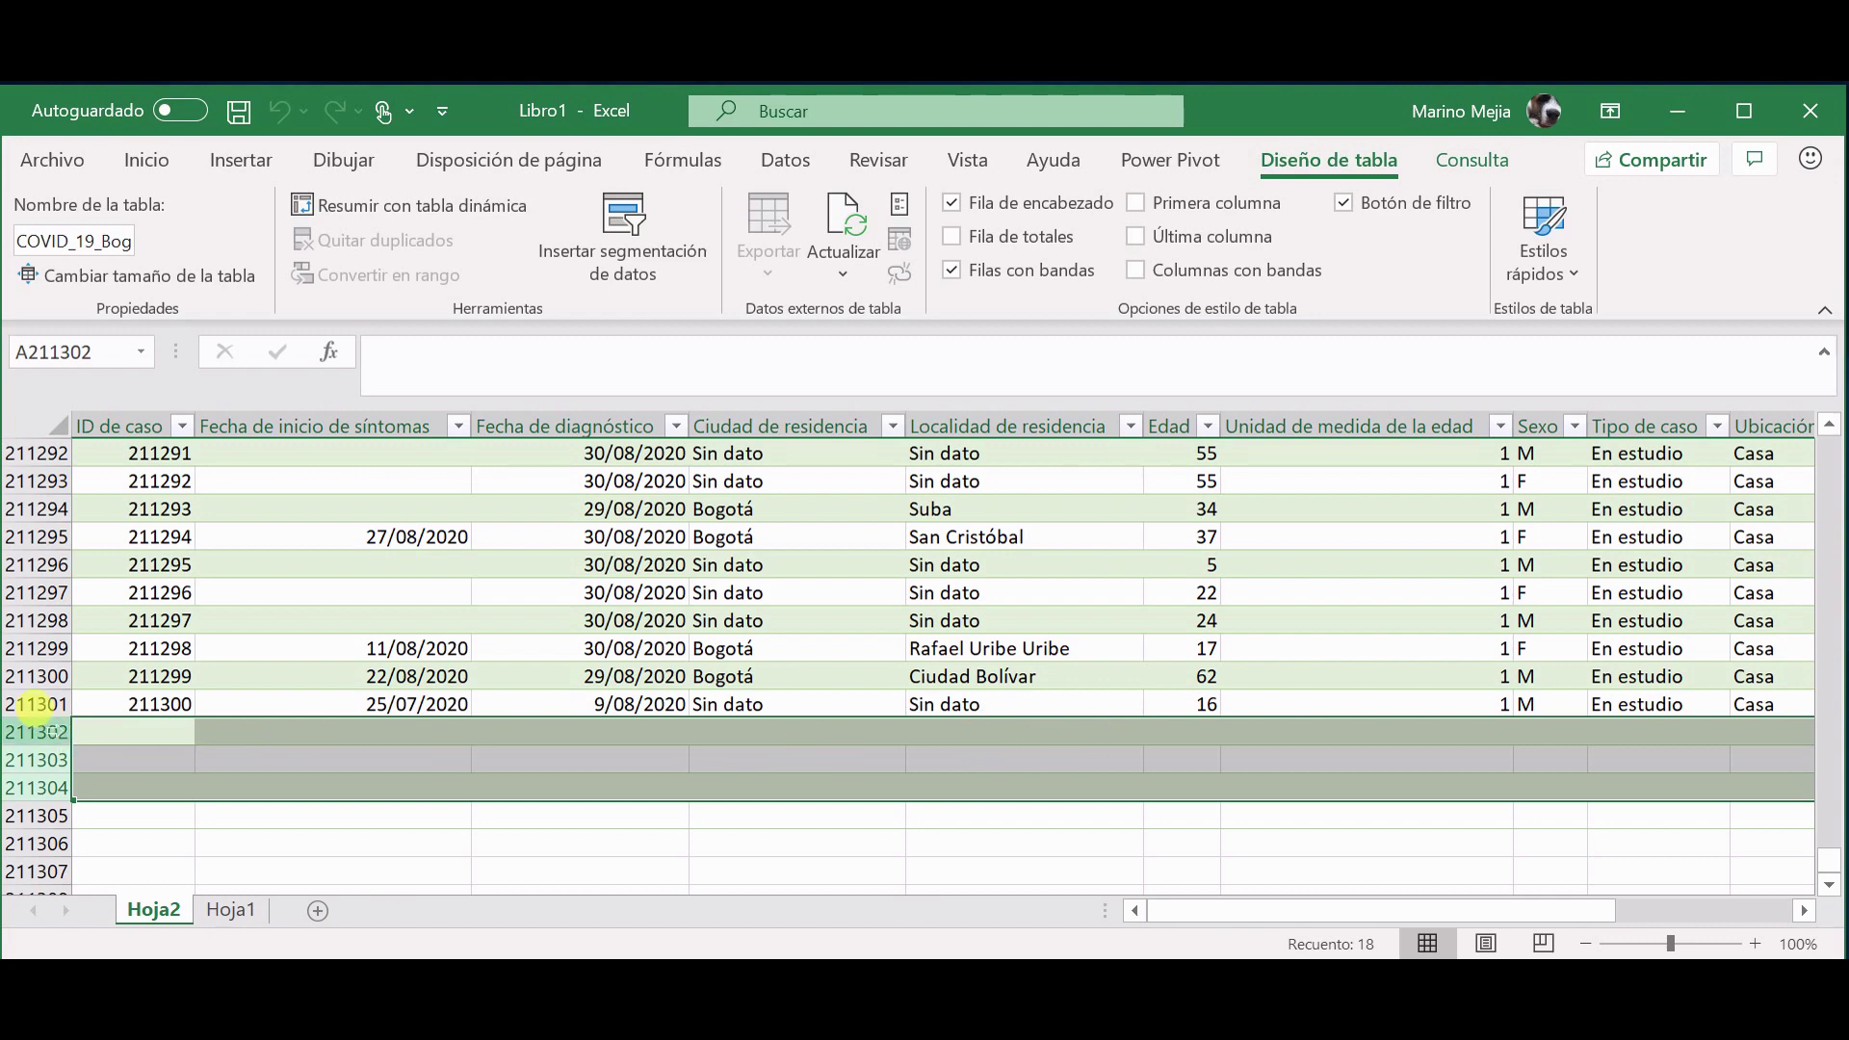
right_click(63, 730)
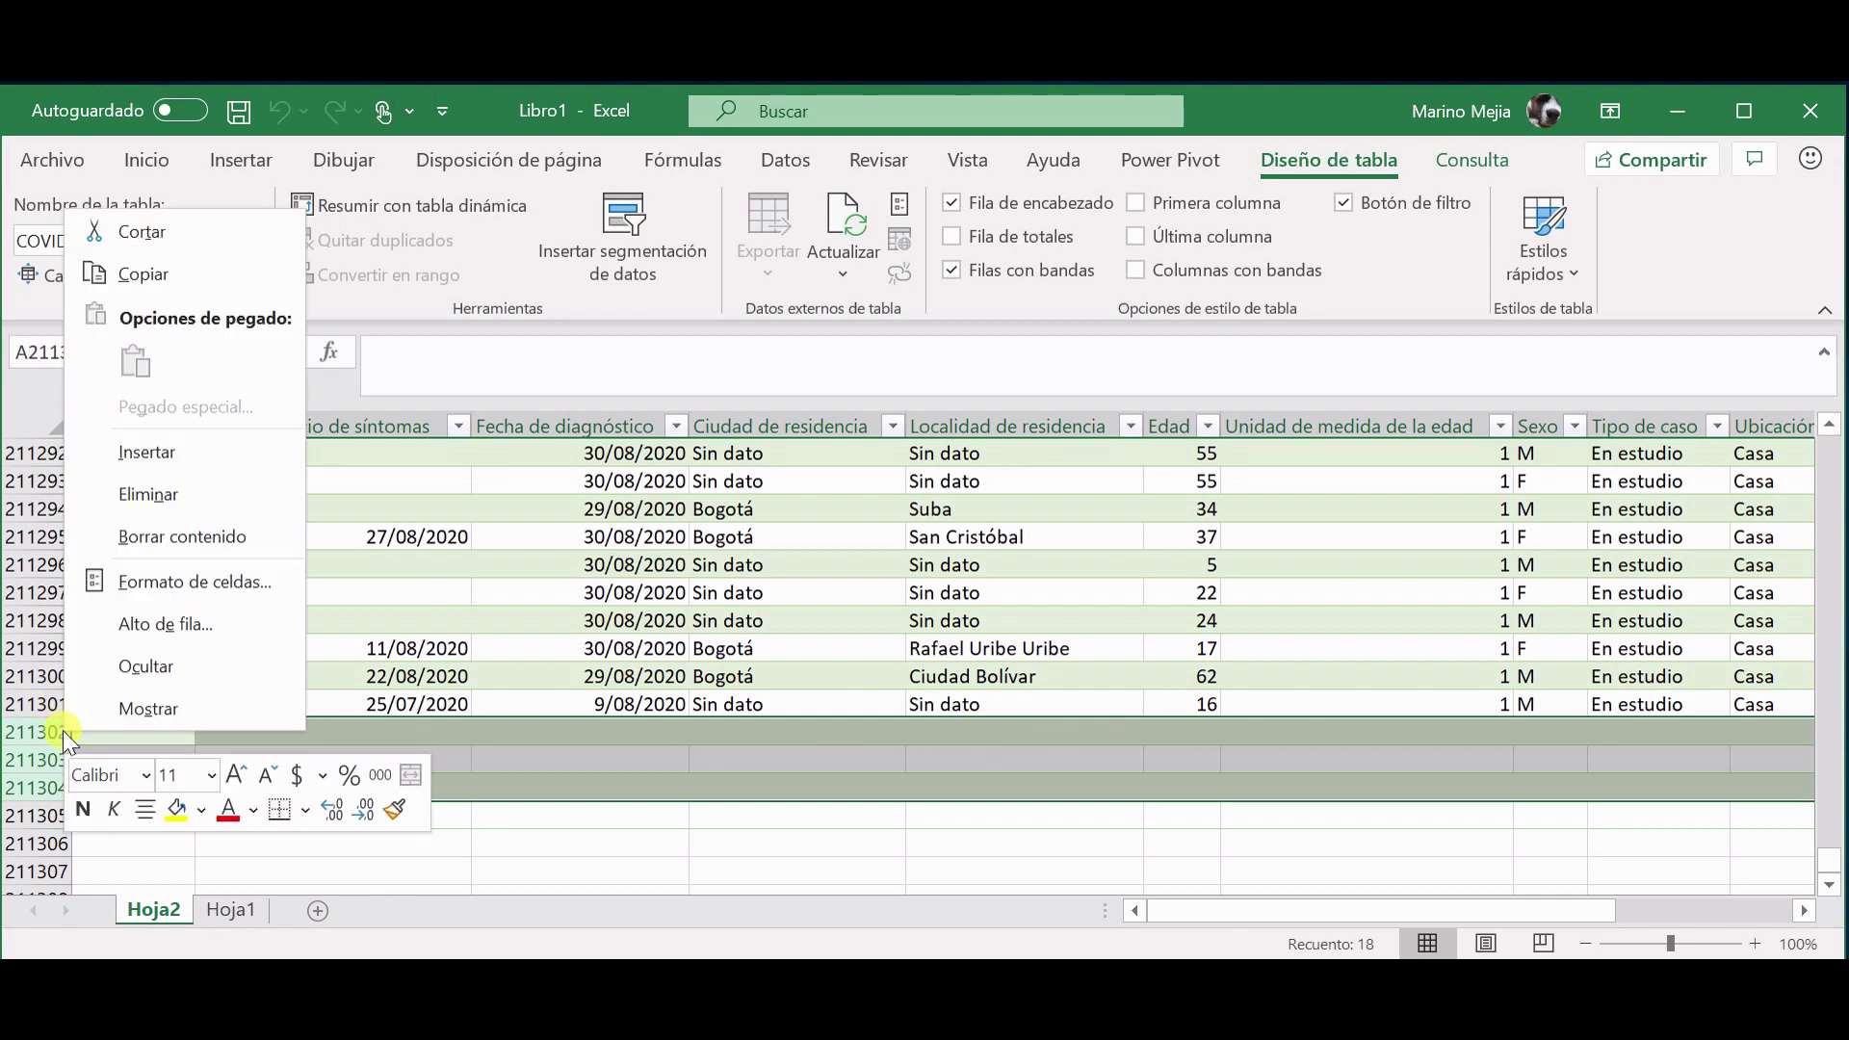
left_click(146, 494)
left_click(104, 701)
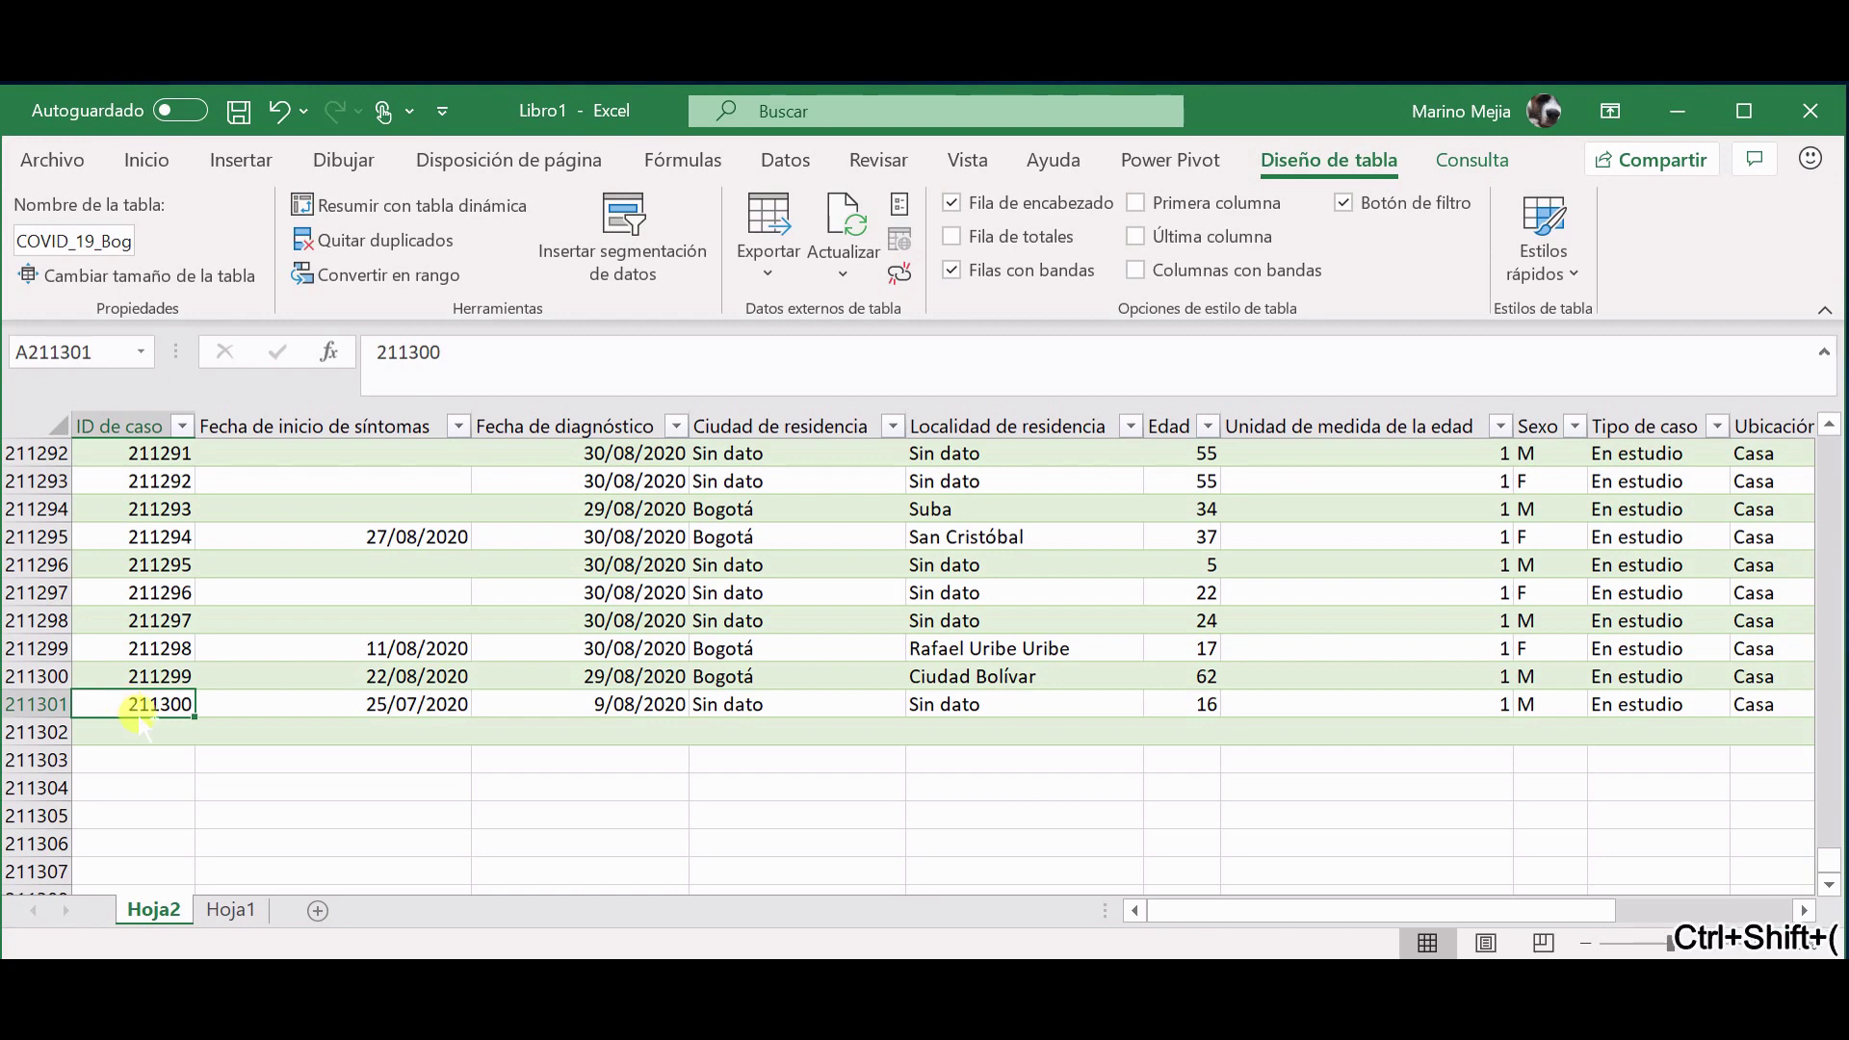
Return to the table's header row and look across its columns
scroll(136, 713, "up", 2)
key("ctrl+Up")
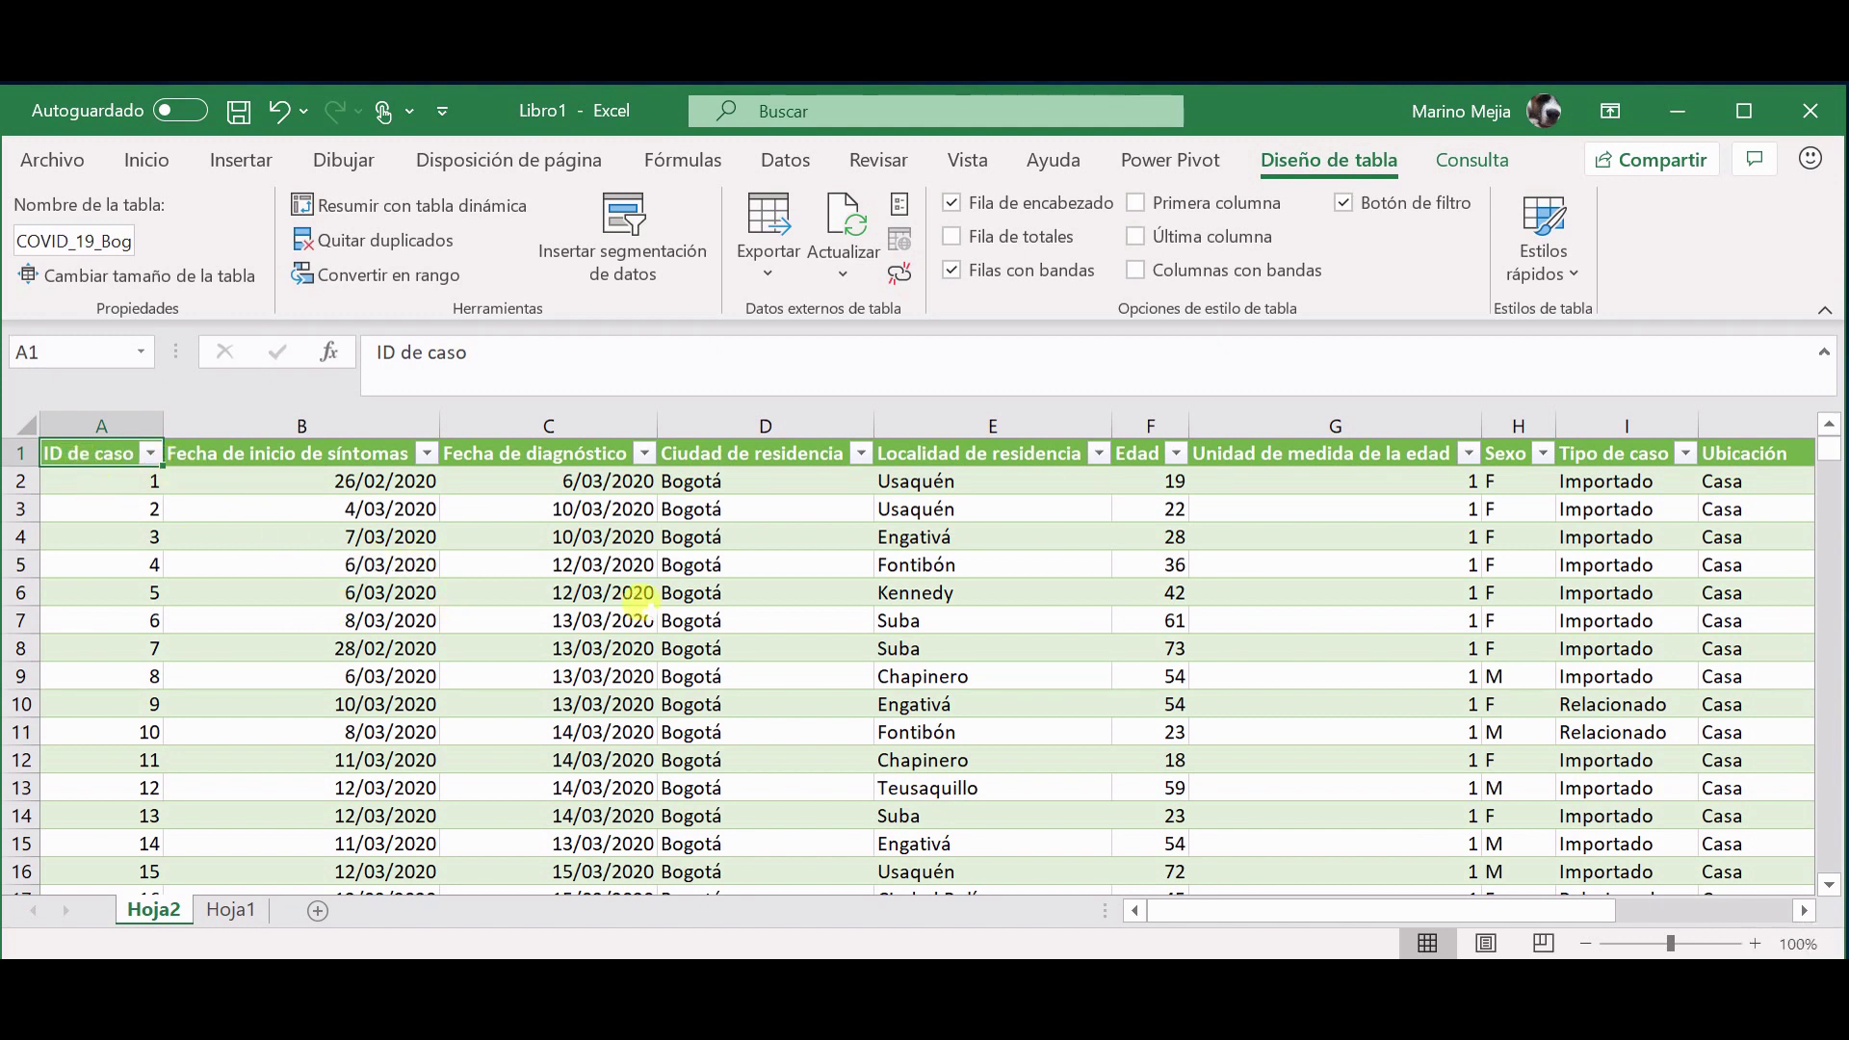
left_click_drag(1293, 918, 1171, 926)
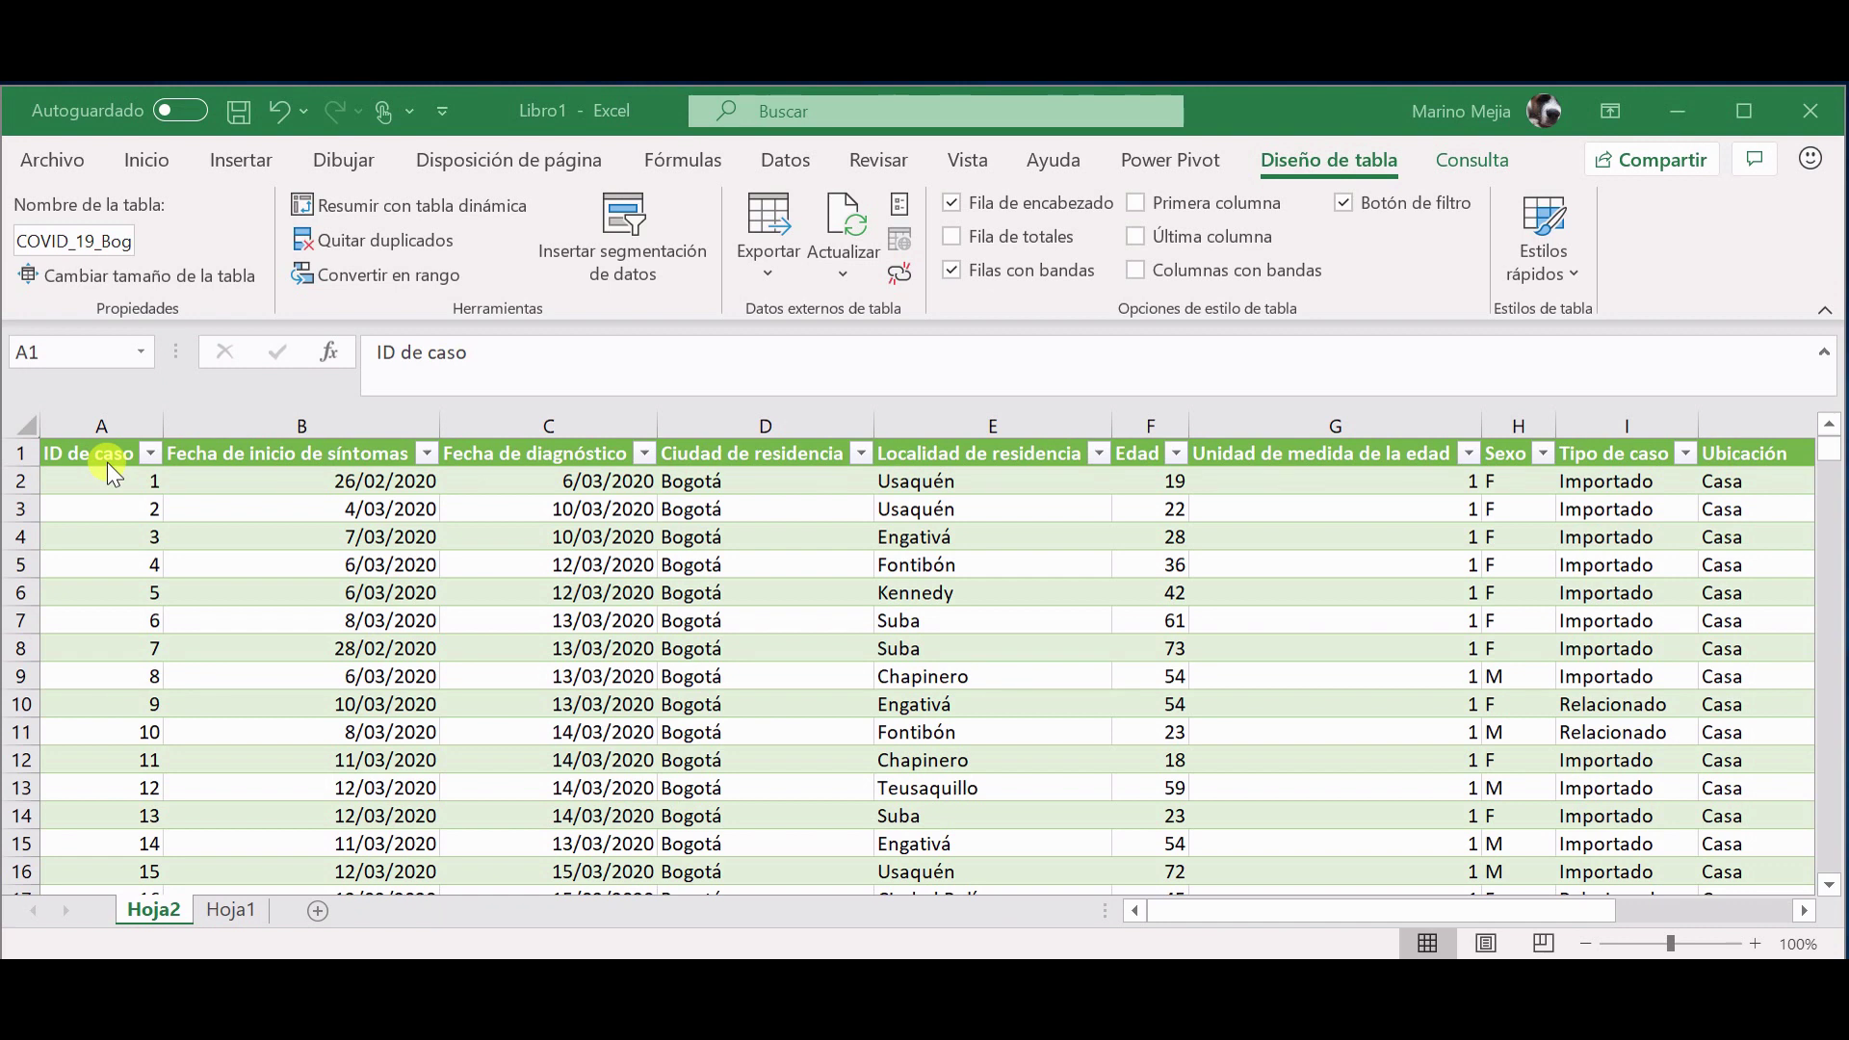
Start saving the workbook with the cleaned table and bring up the save locations
left_click(53, 161)
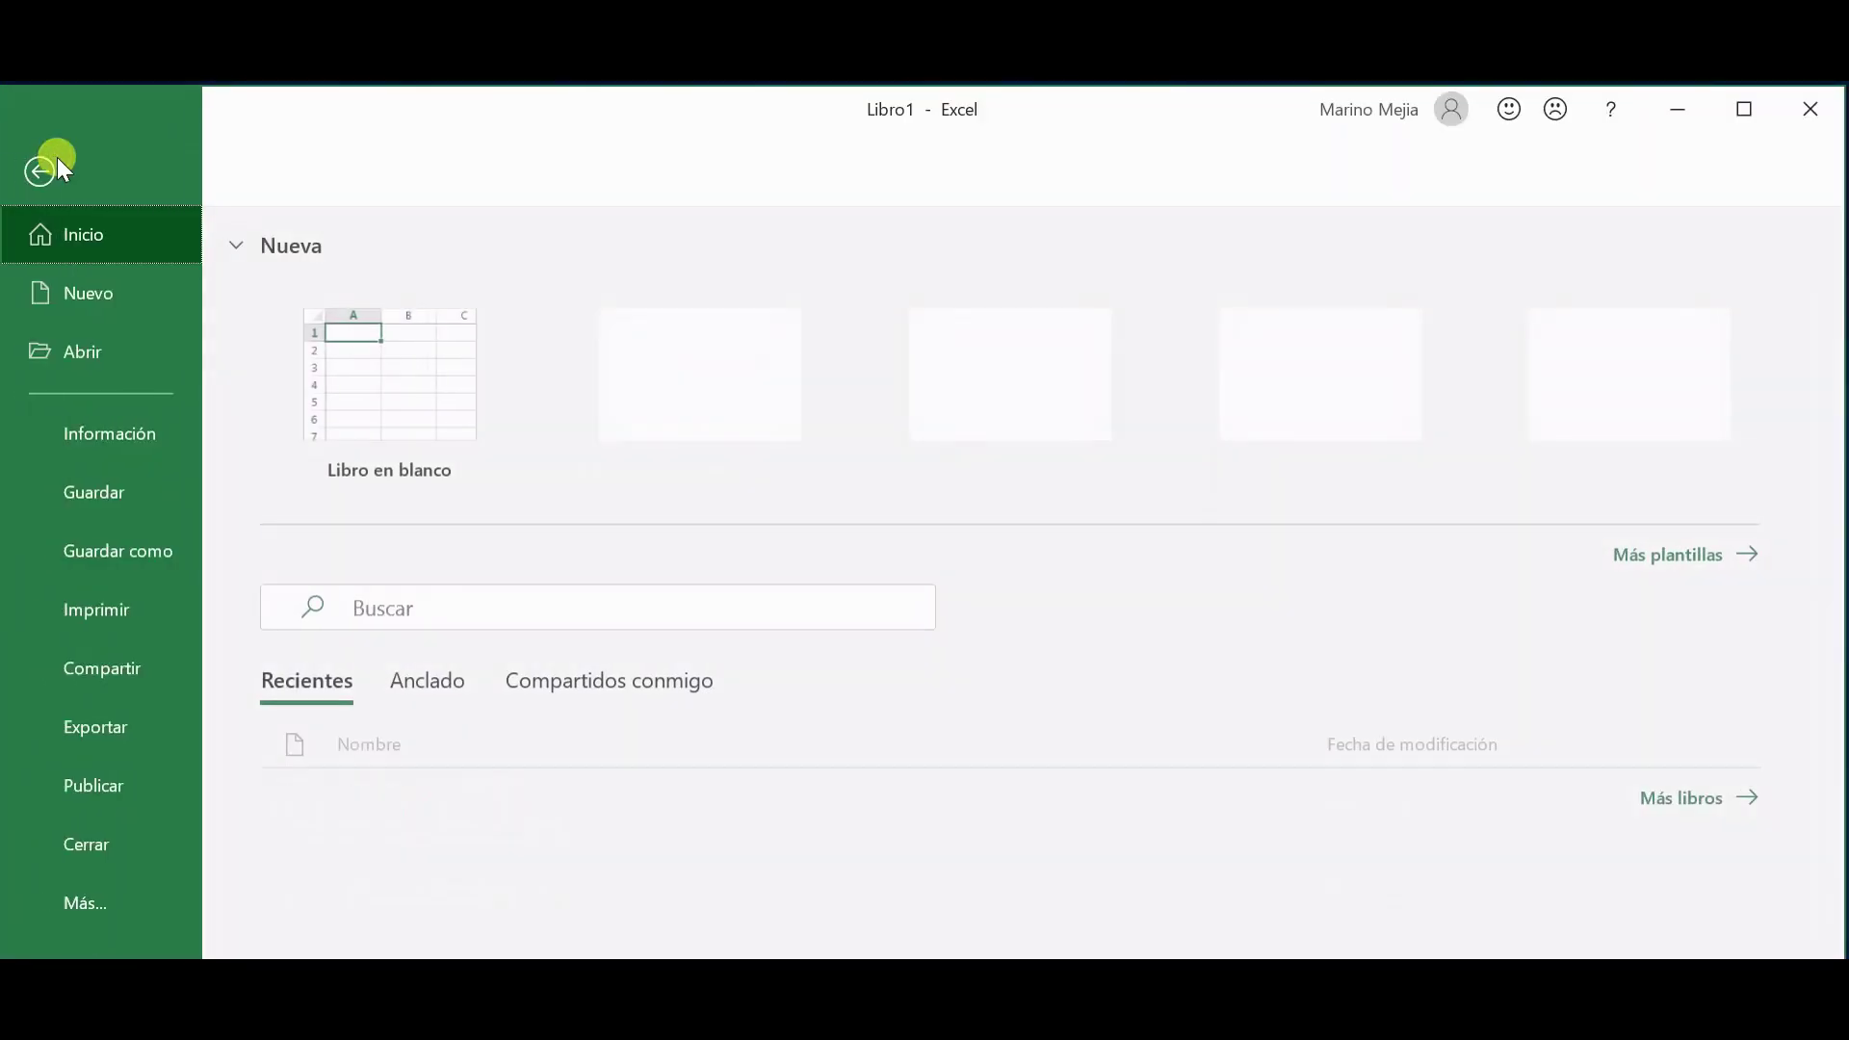
left_click(92, 493)
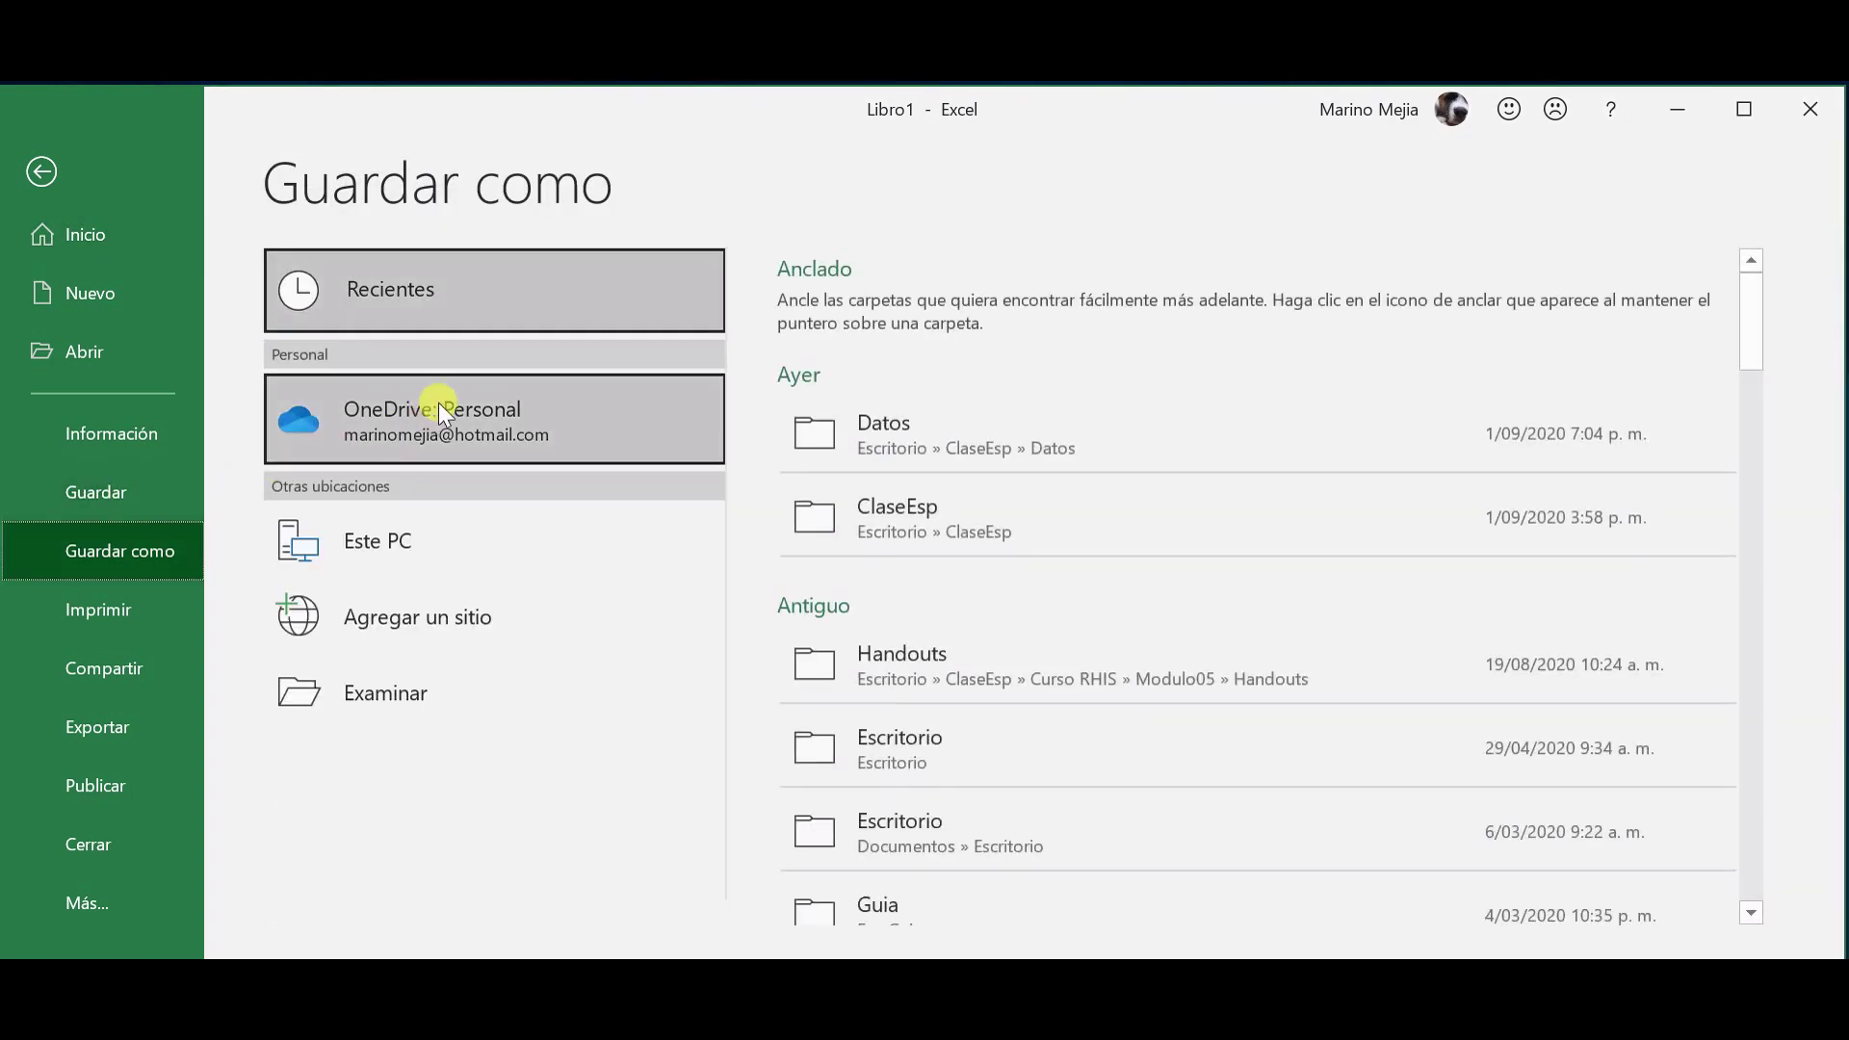